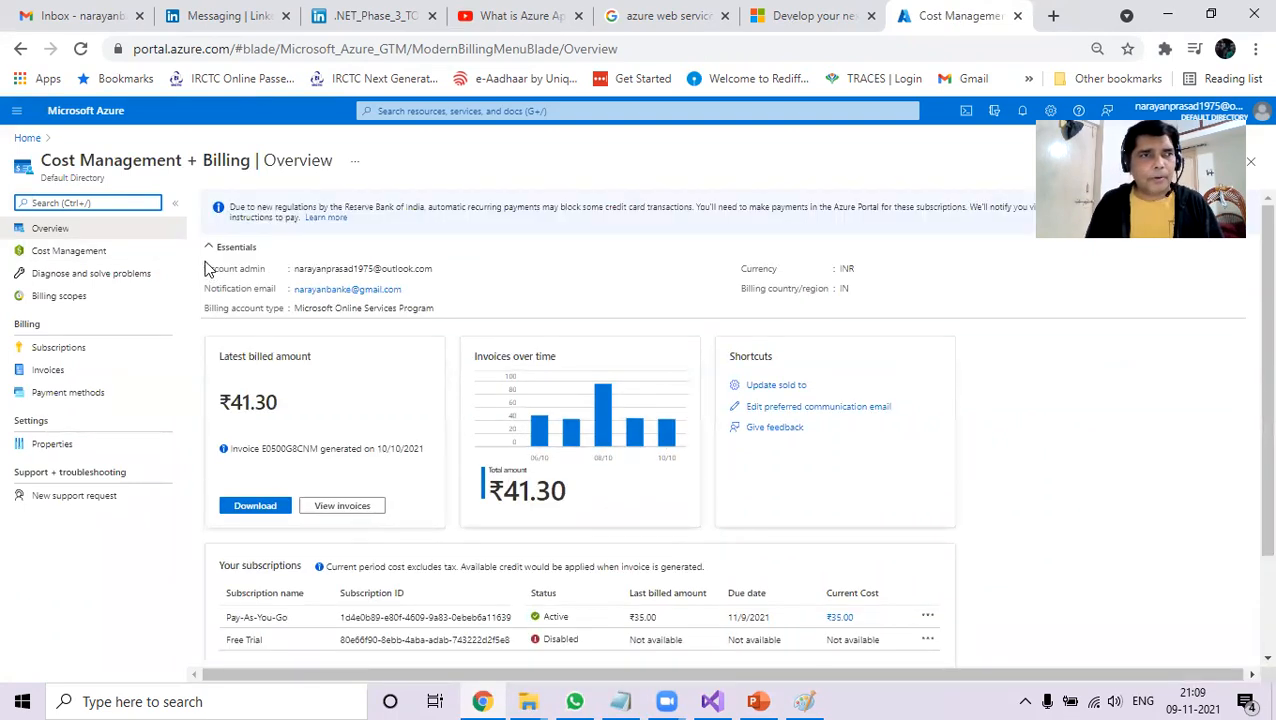
Start creating a new Web App from the Azure resource catalogue.
click(25, 138)
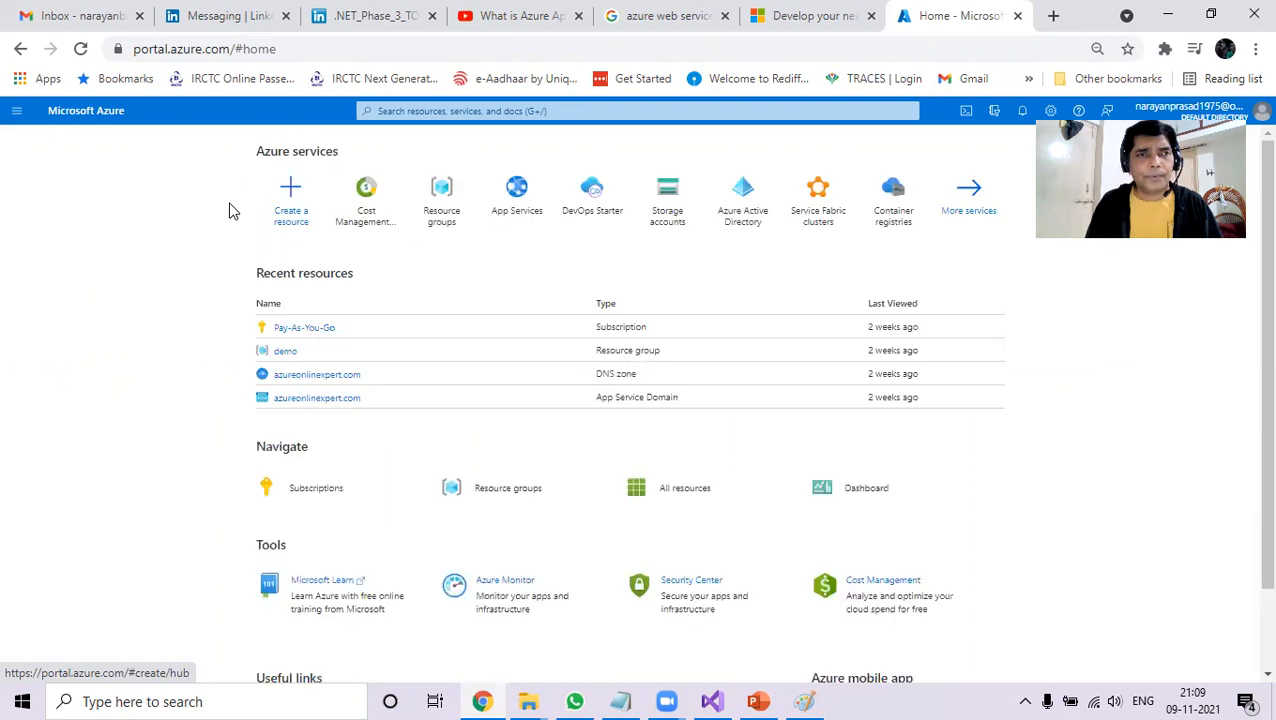
click(288, 199)
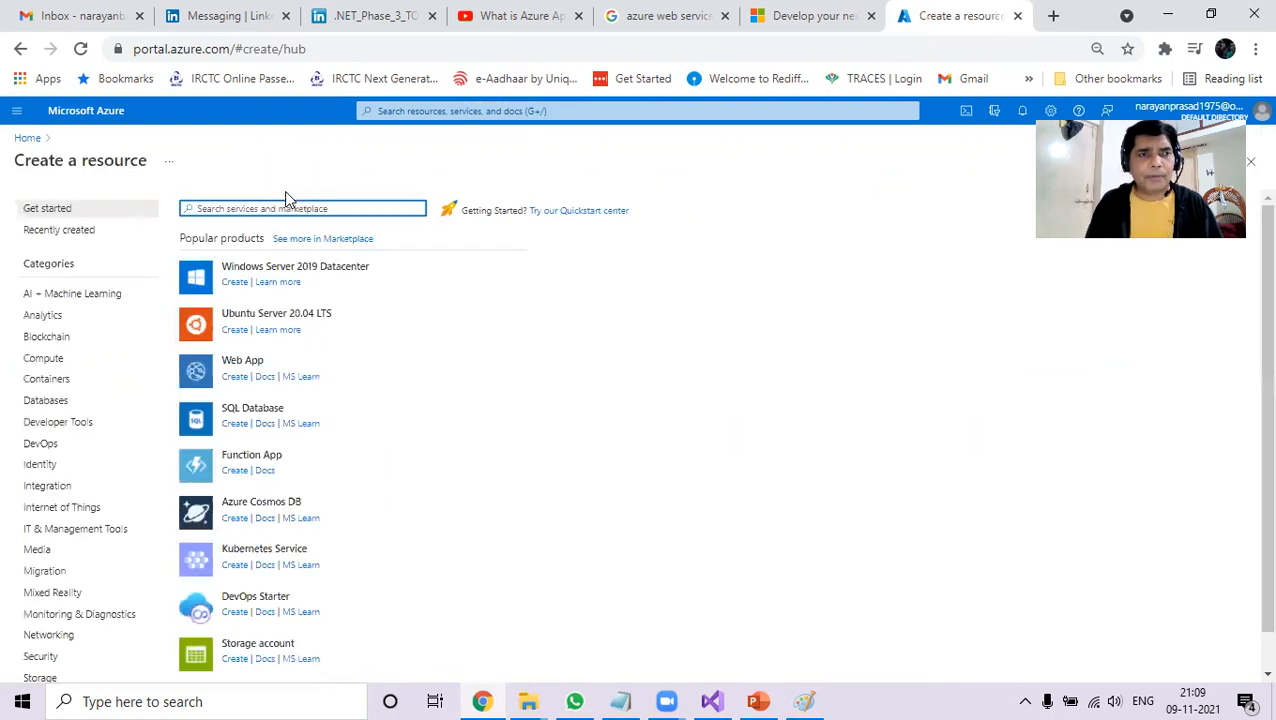
click(235, 380)
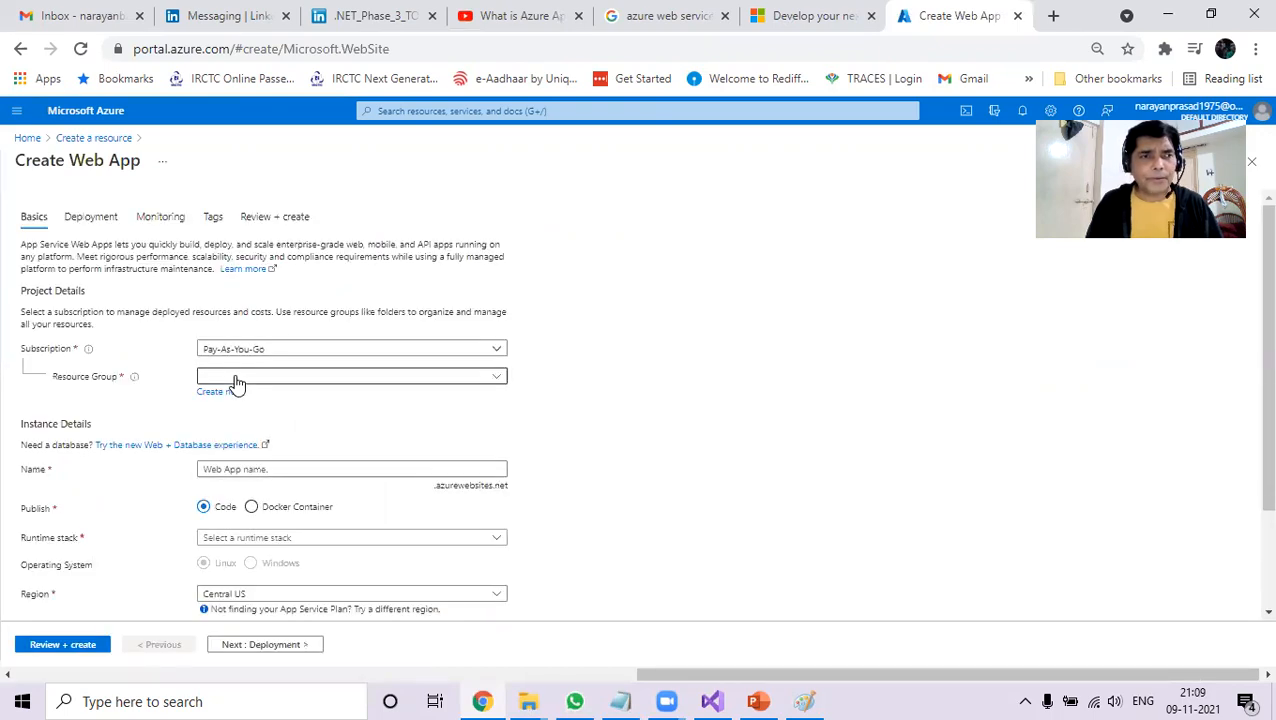
Choose the Pay-As-You-Go subscription and the existing demo resource group for the web app.
click(266, 353)
click(271, 357)
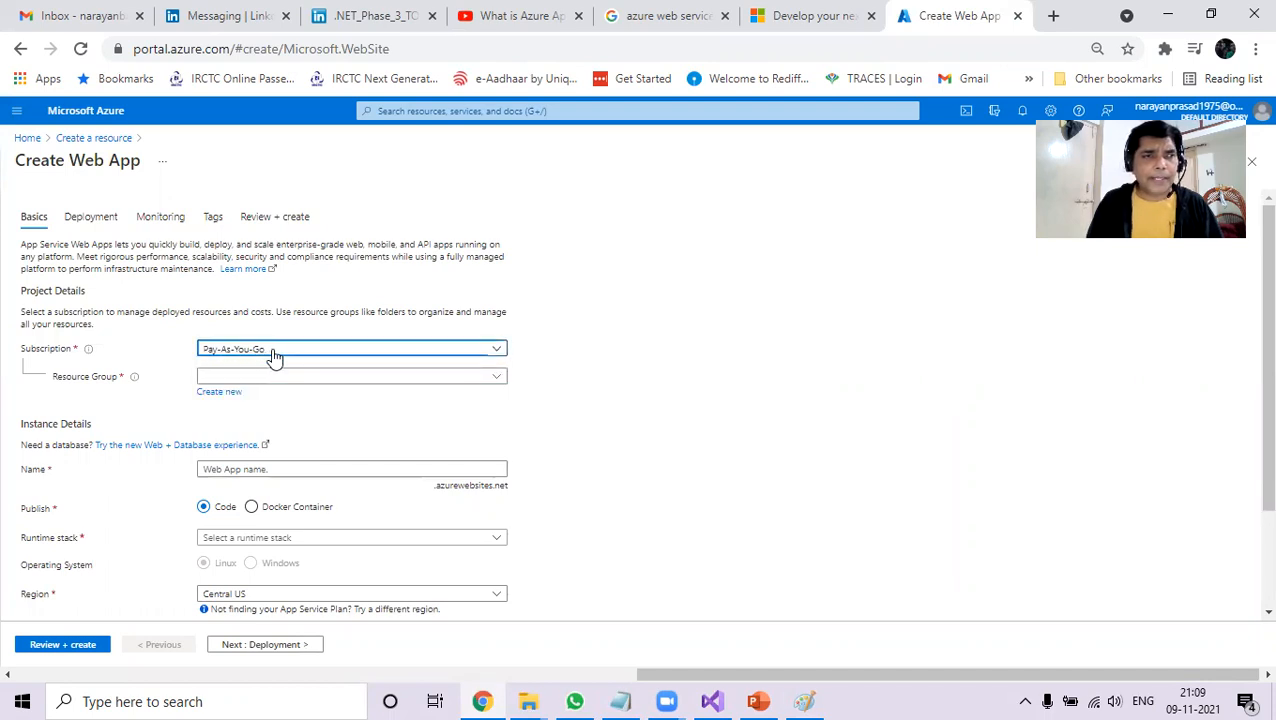
click(214, 380)
click(252, 352)
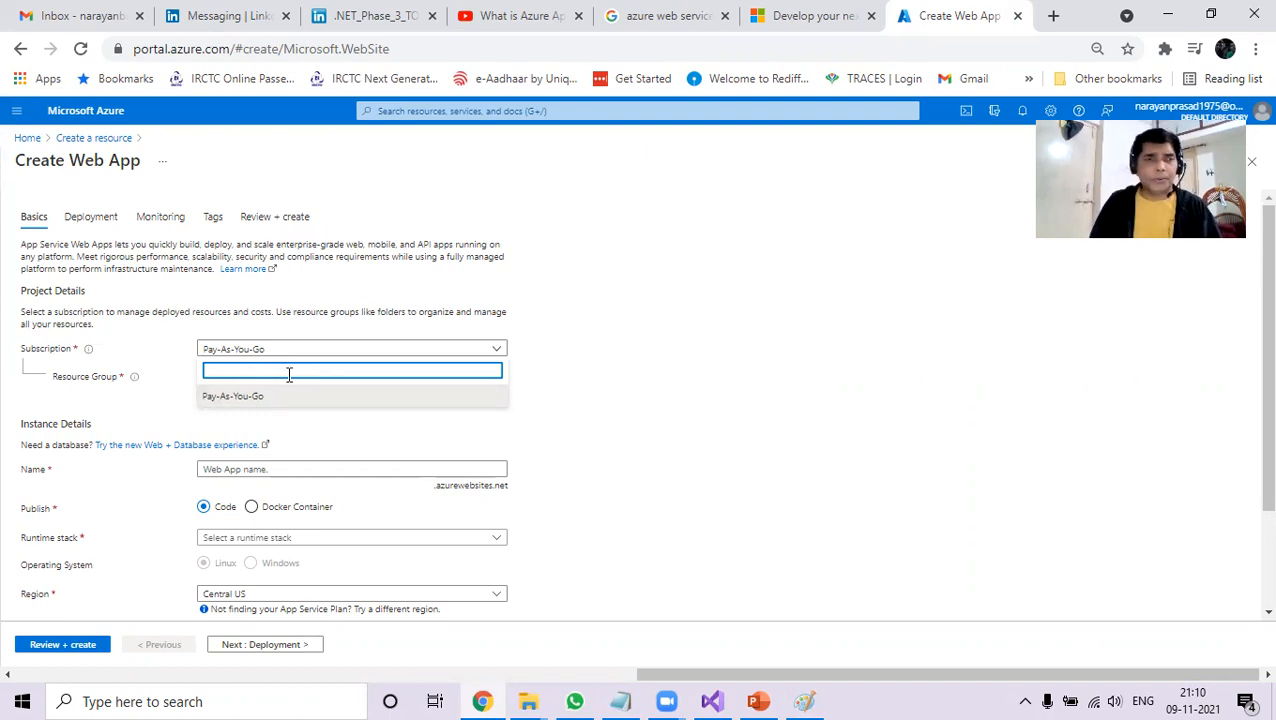
click(226, 400)
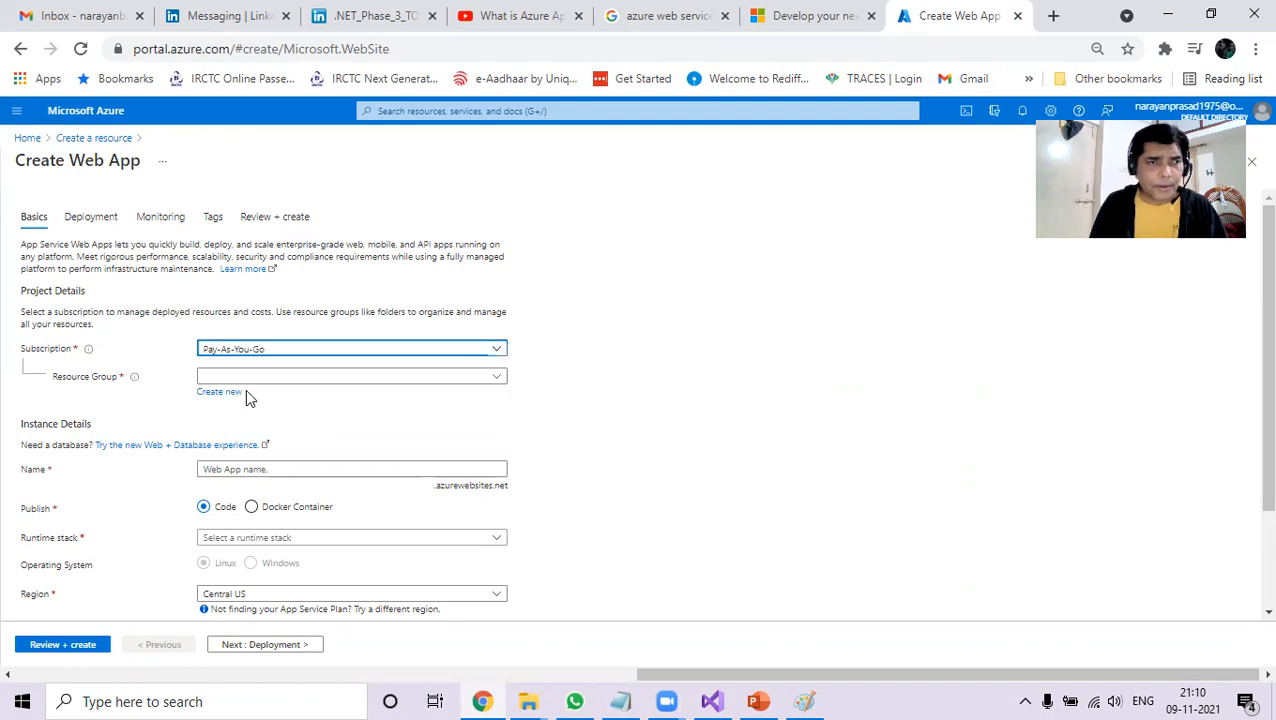
click(343, 380)
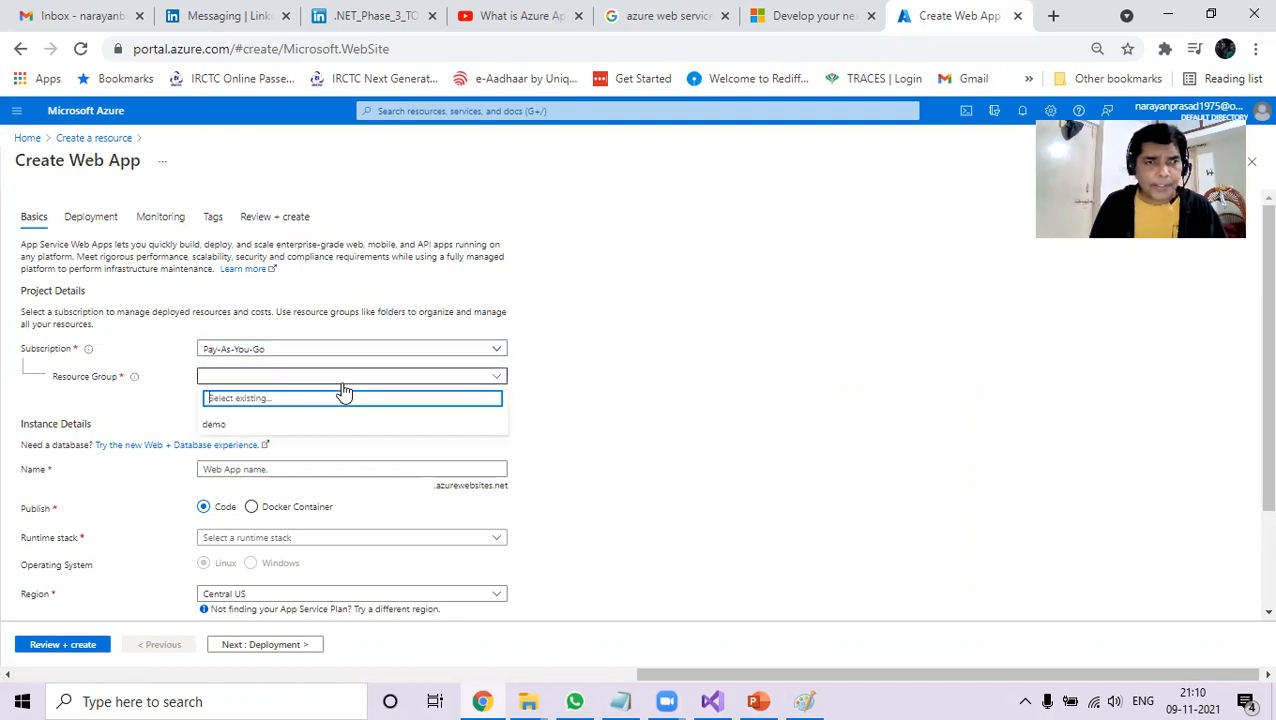
click(424, 412)
click(280, 378)
click(230, 425)
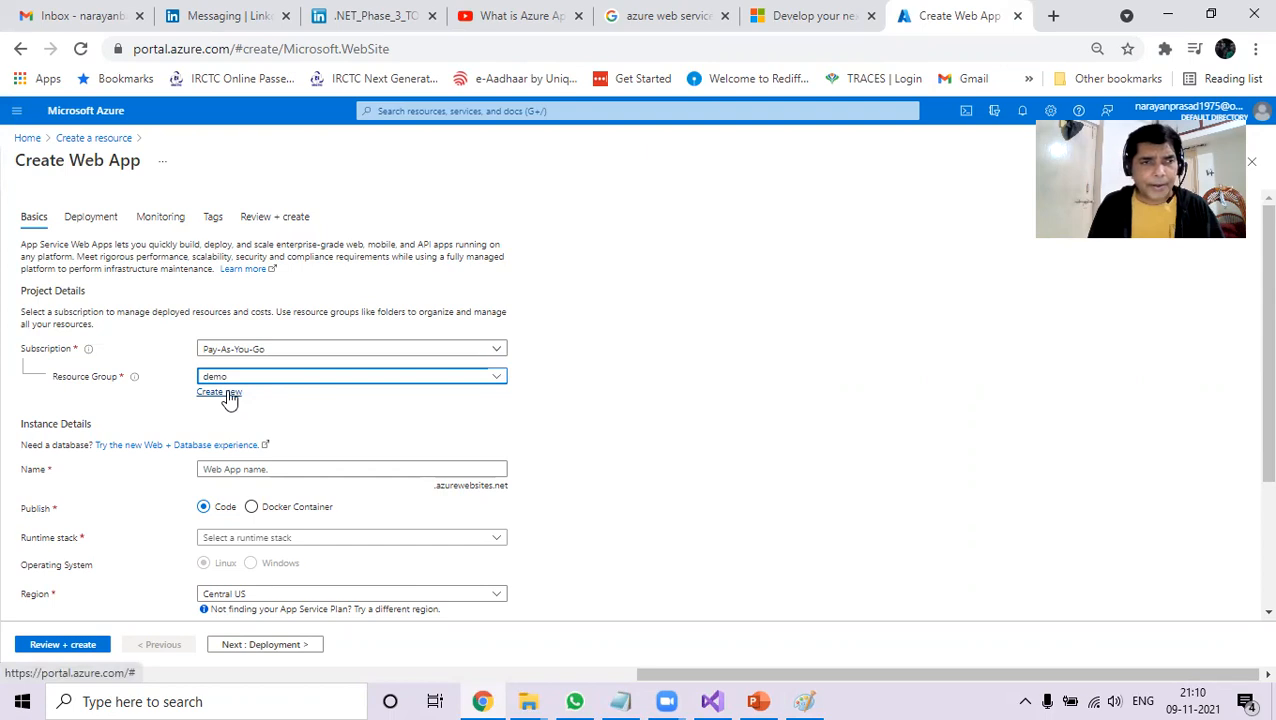
Enter demoapp as the web app name.
click(238, 472)
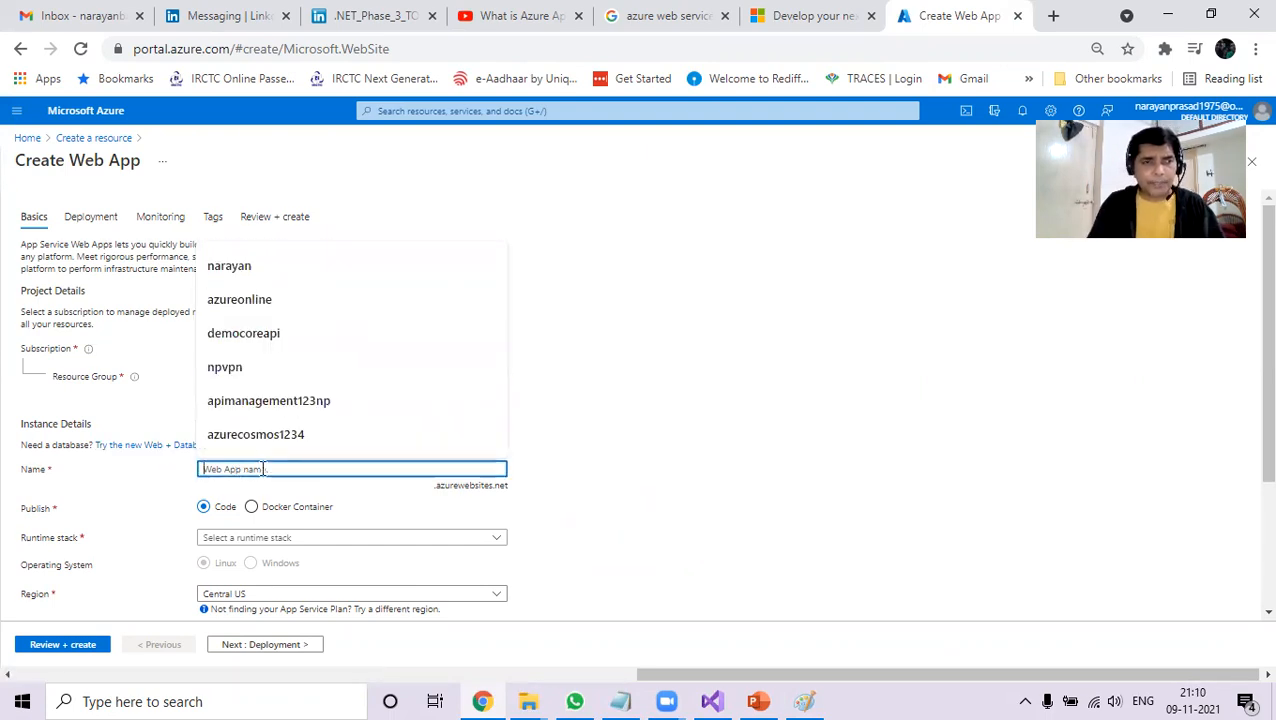
text(demo)
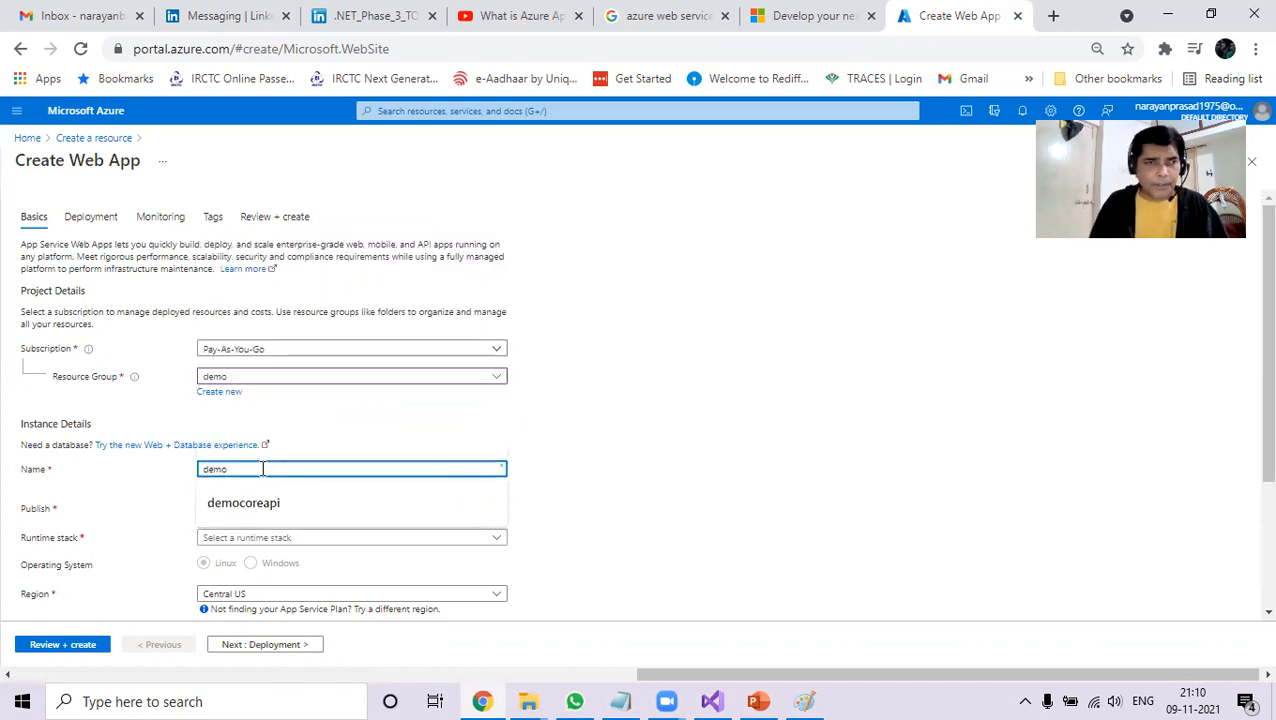
key(BackSpace)
key(BackSpace)
key(BackSpace)
key(BackSpace)
text(demoapp)
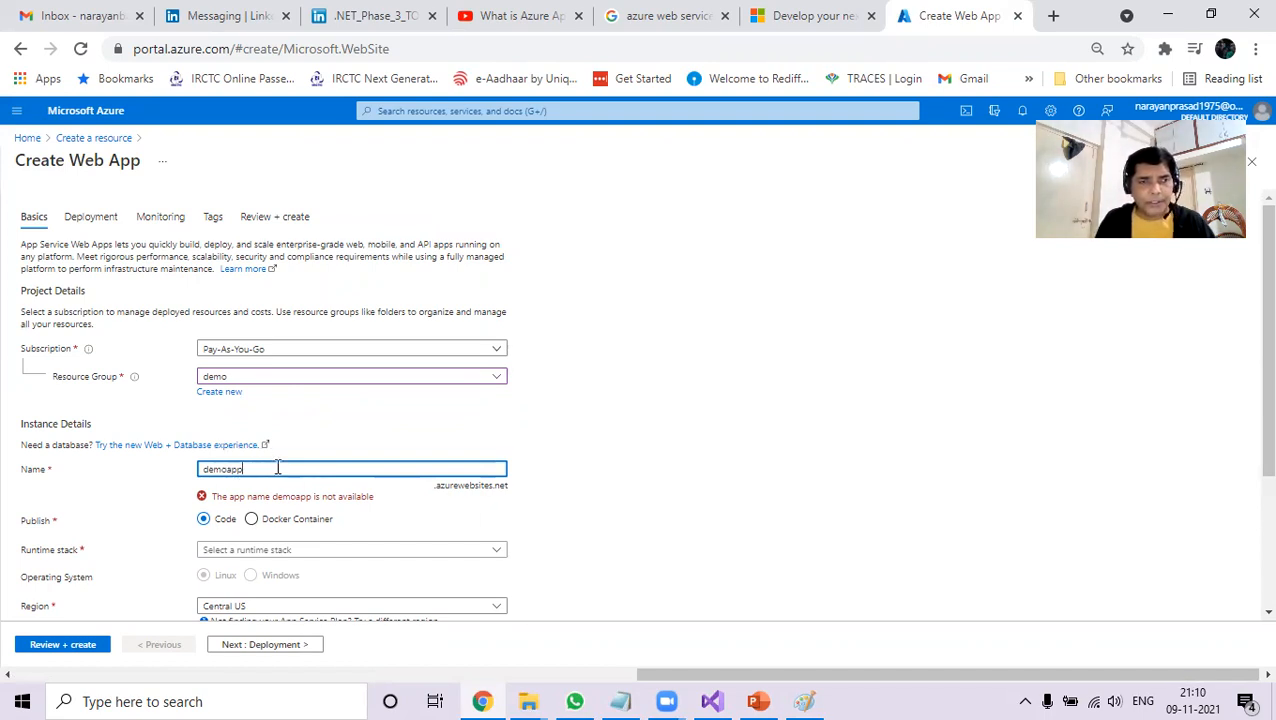
Try demoapp1234 as the web app name and remove the 1234 suffix again.
text(1234)
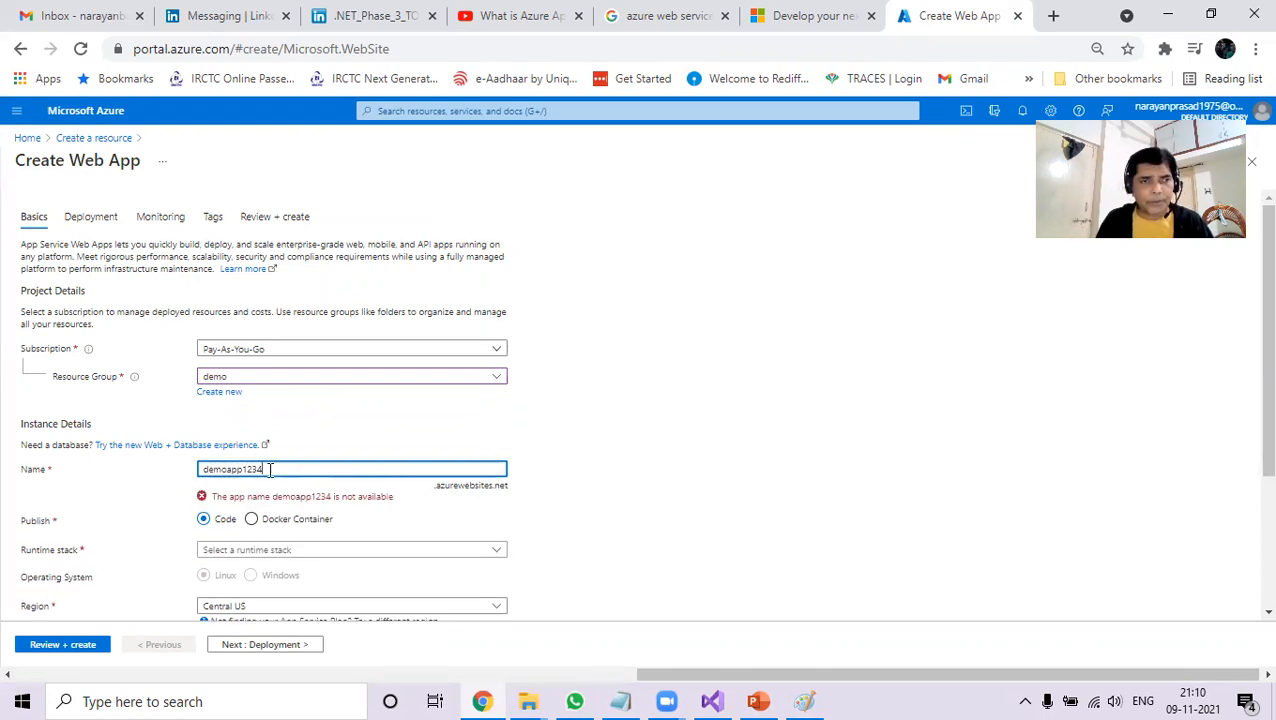
click(239, 469)
click(247, 468)
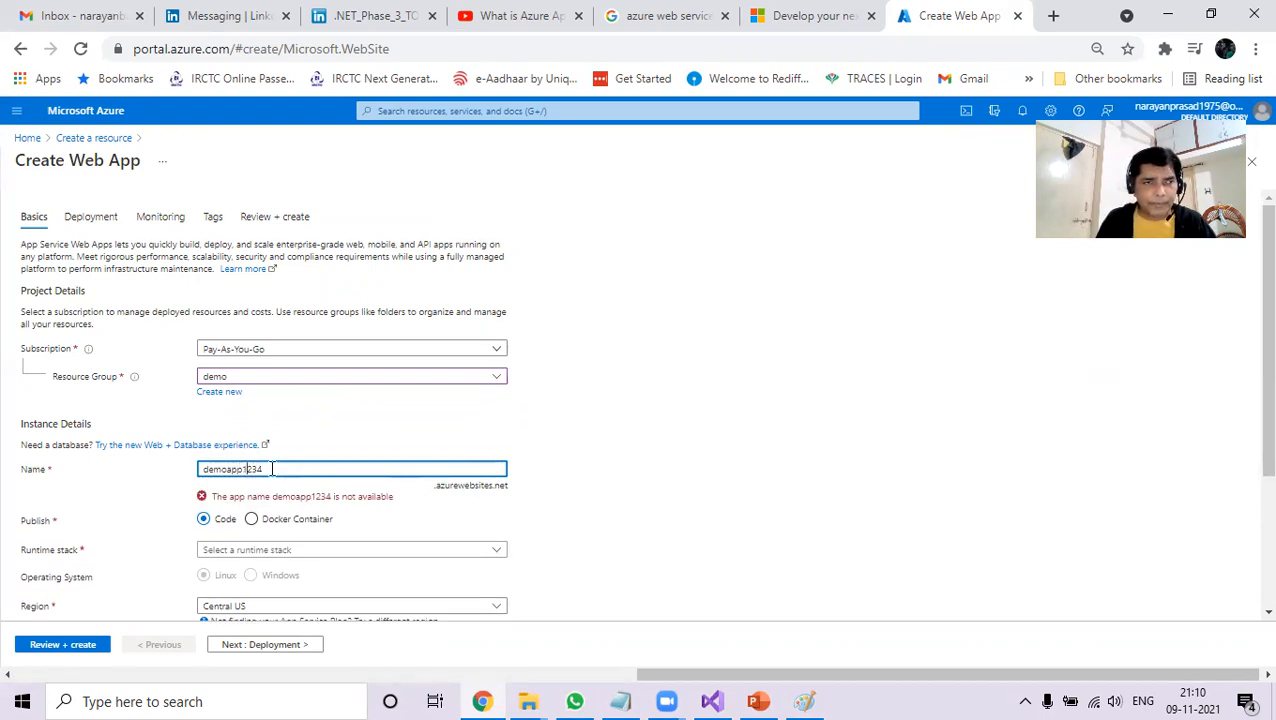
click(287, 469)
key(BackSpace)
key(BackSpace)
key(BackSpace)
key(BackSpace)
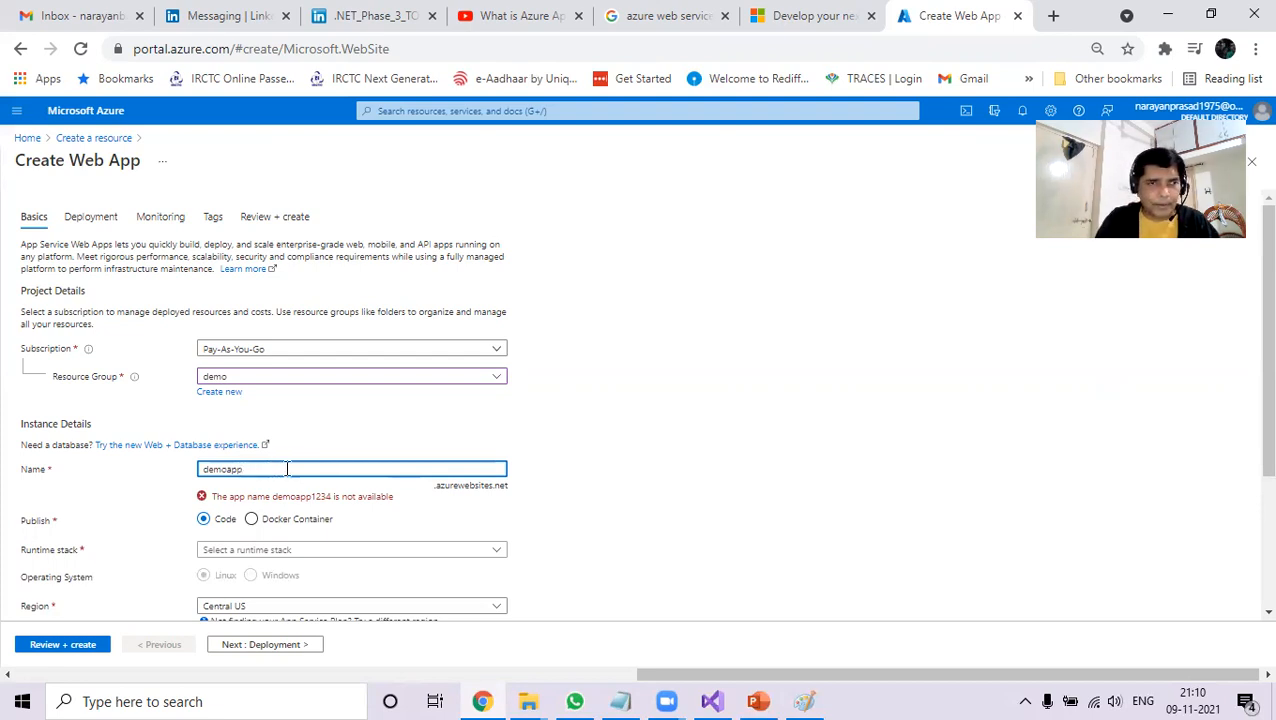
Extend the web app name to demoappgurustack.
text(gur)
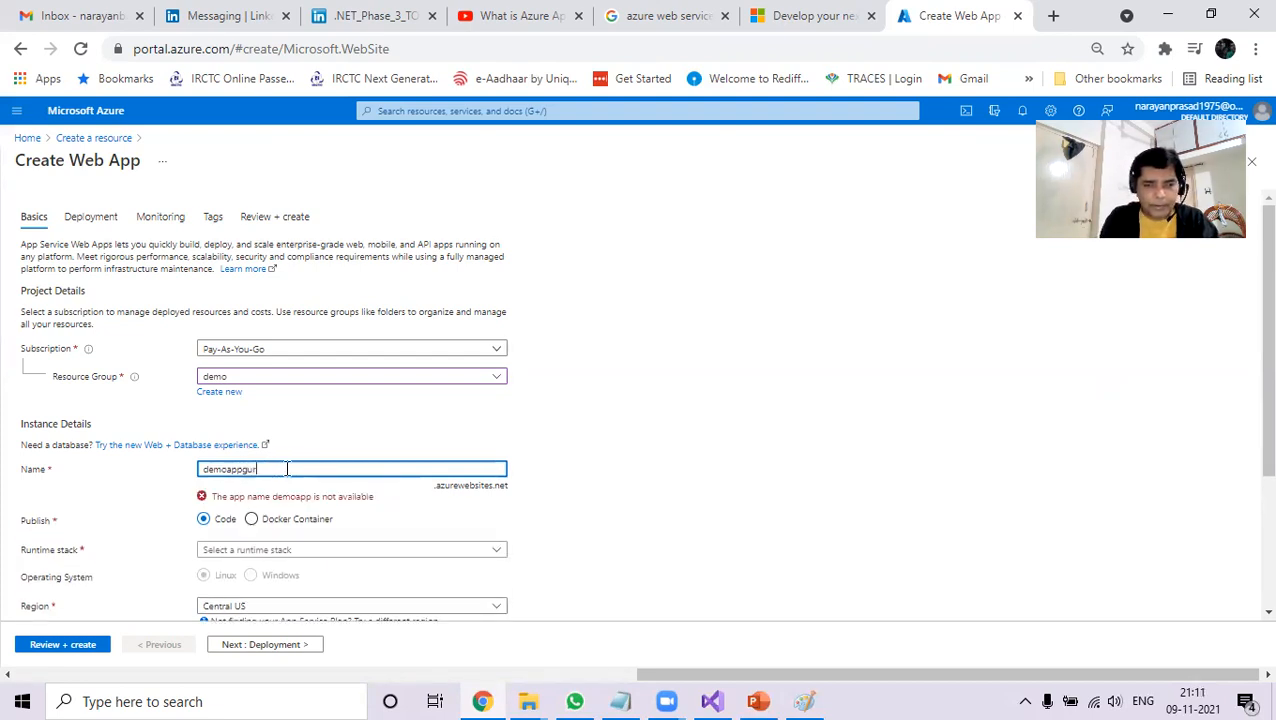
text(ustack)
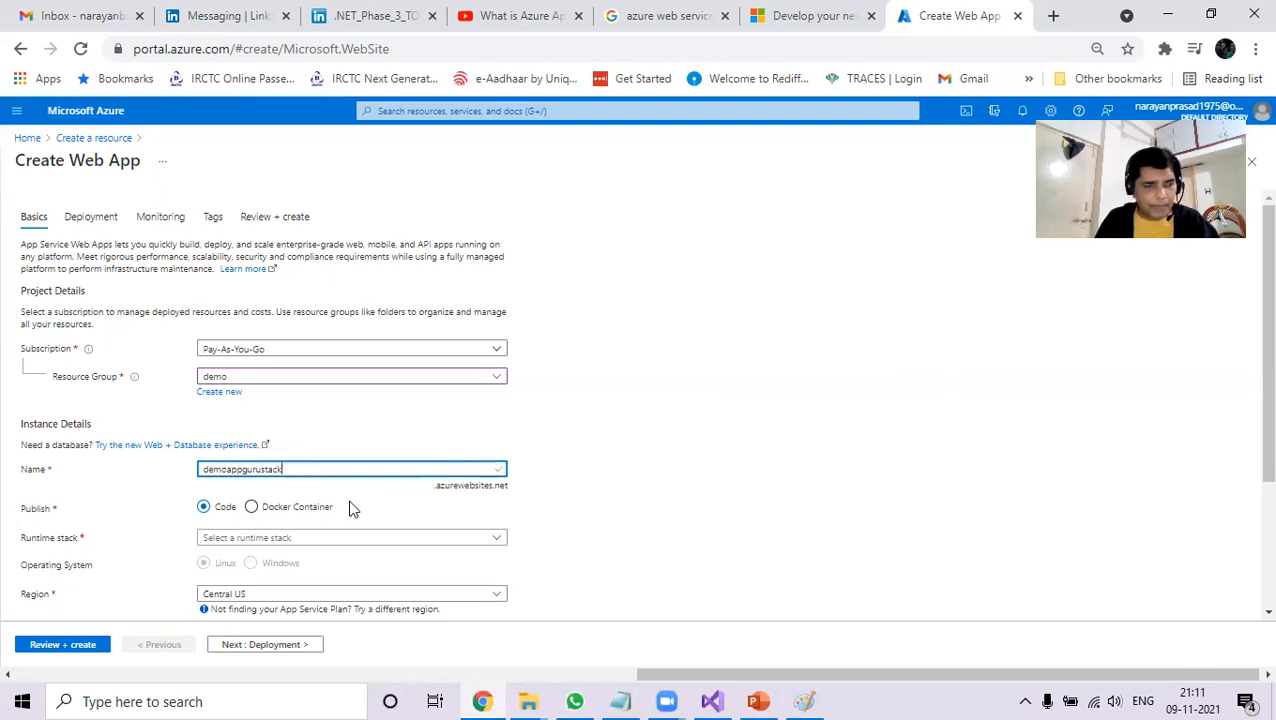
key(Tab)
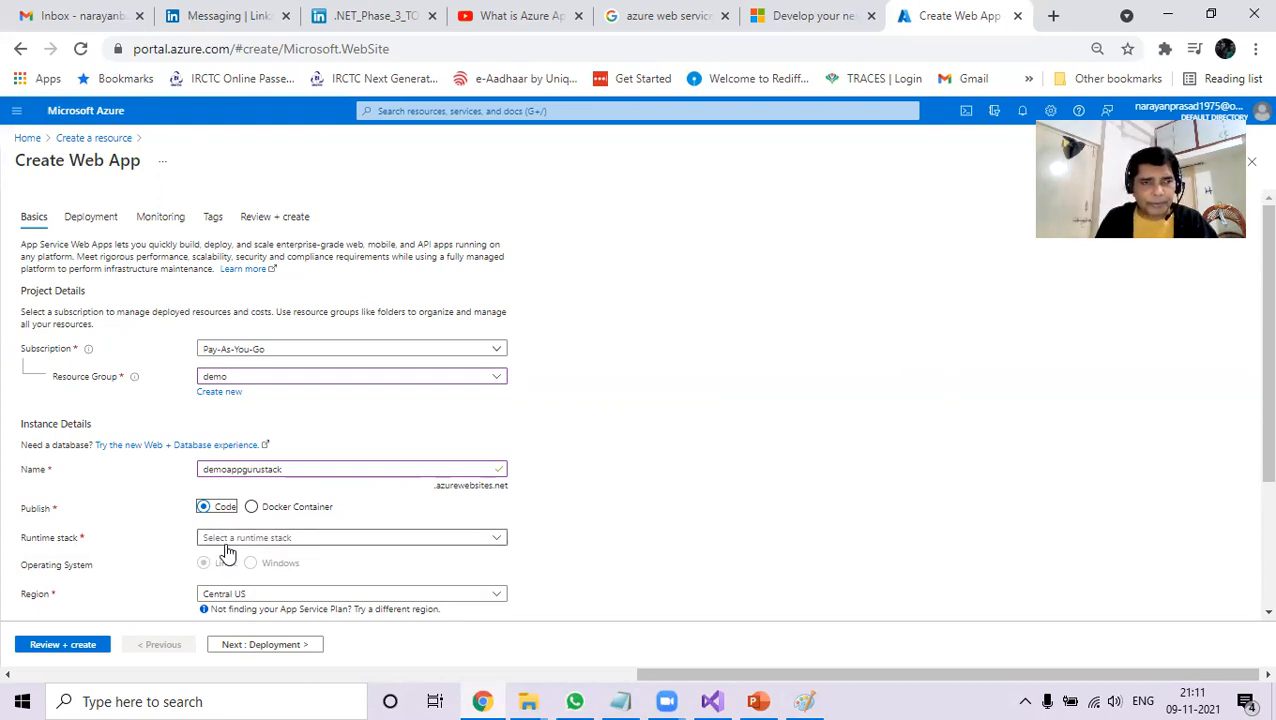
click(258, 541)
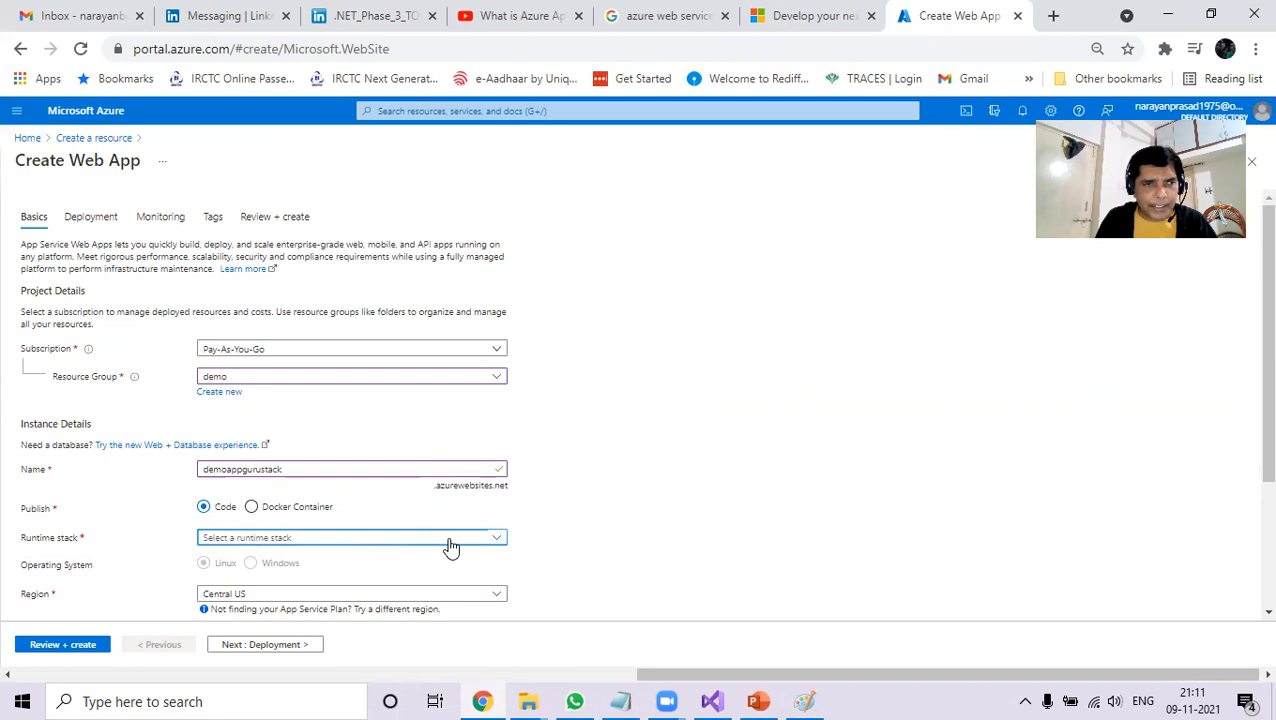
click(485, 539)
click(341, 459)
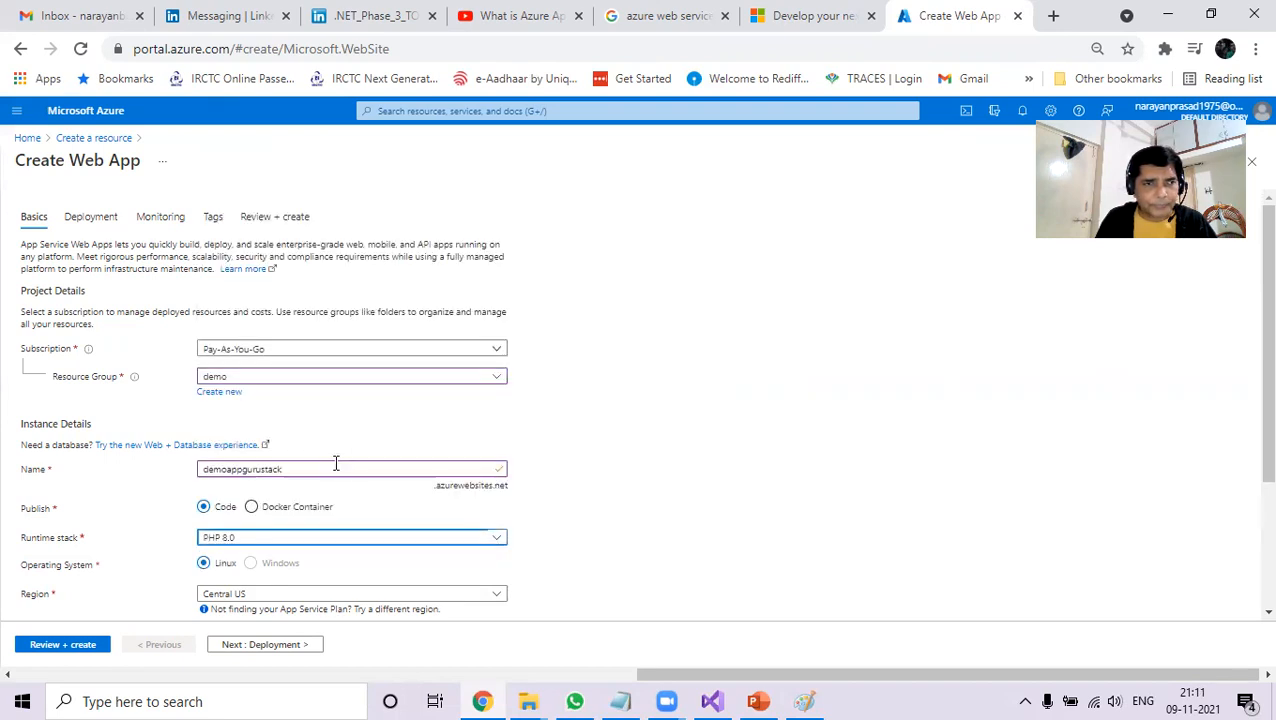
click(483, 539)
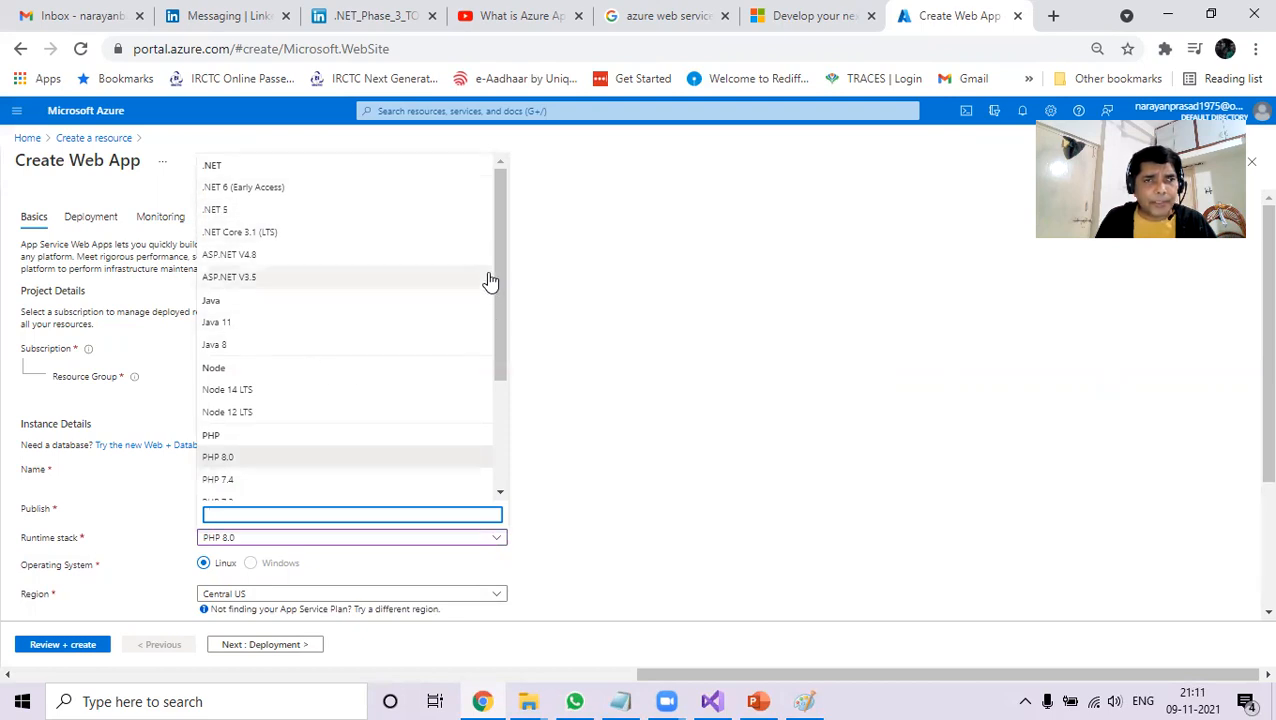
drag(497, 198, 498, 199)
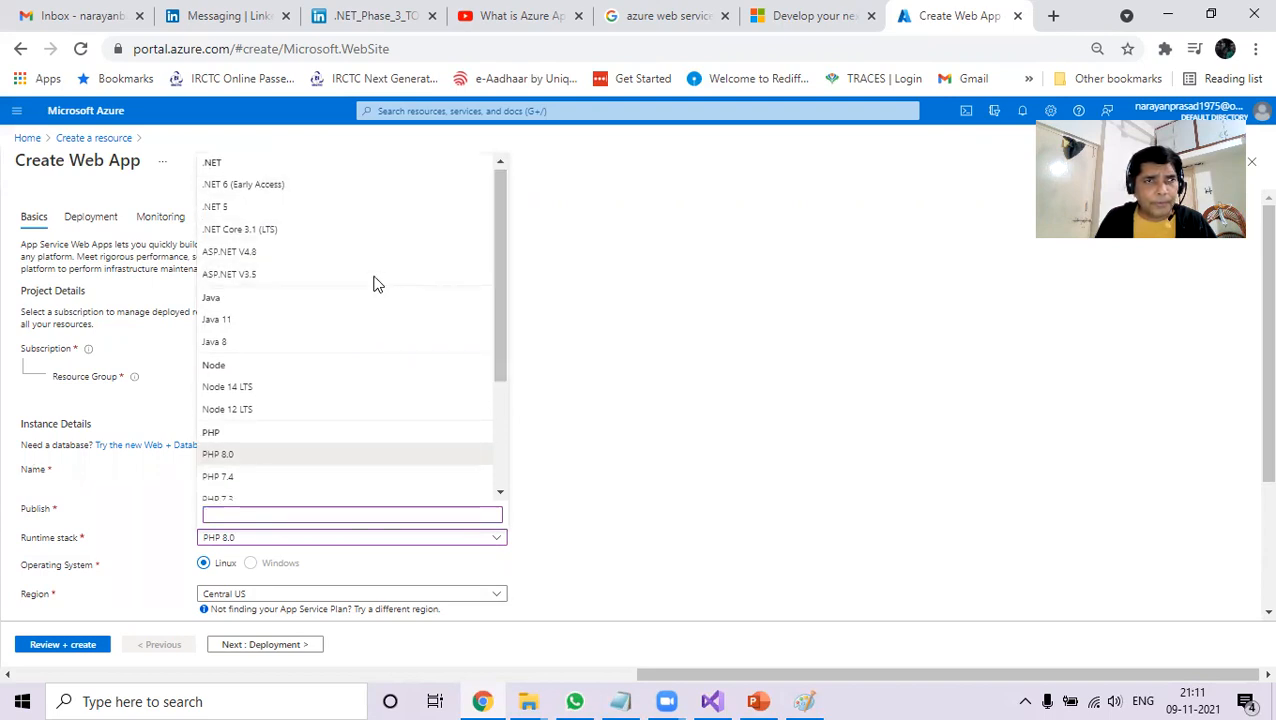
scroll(289, 234, down, 3)
click(280, 224)
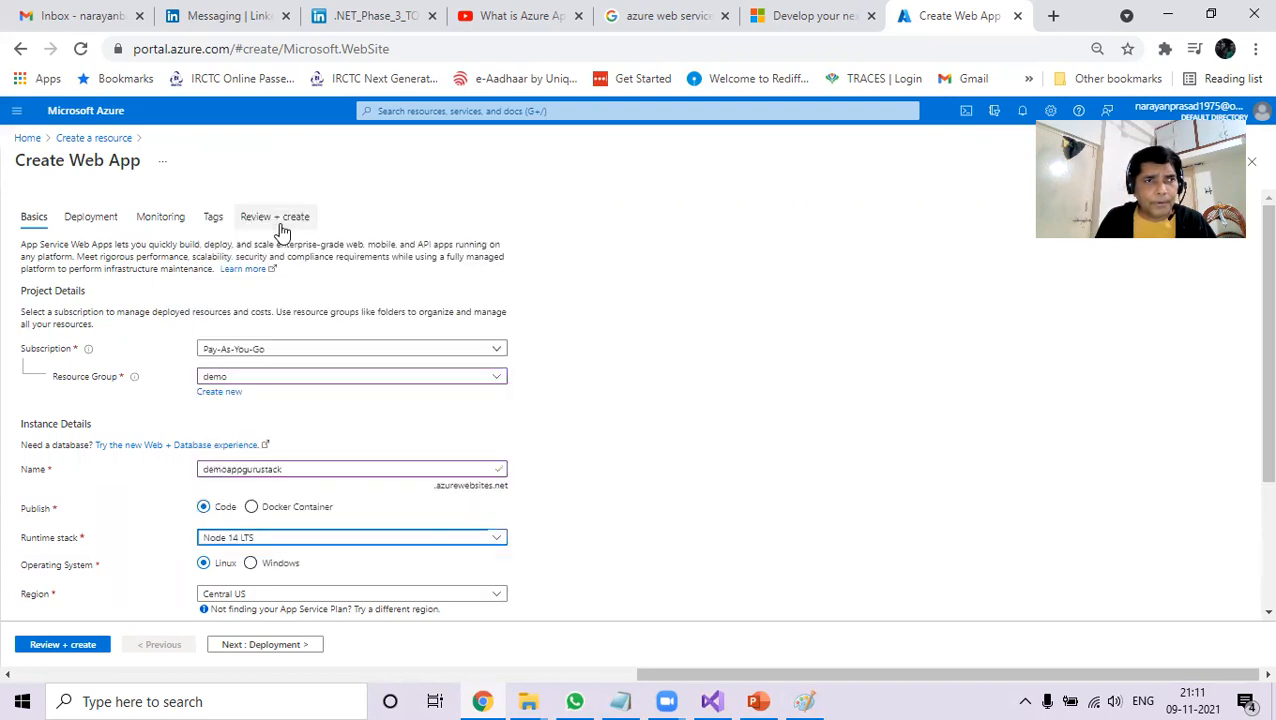
Set the runtime stack to .NET Core 3.1 (LTS) and the region to West India.
click(293, 541)
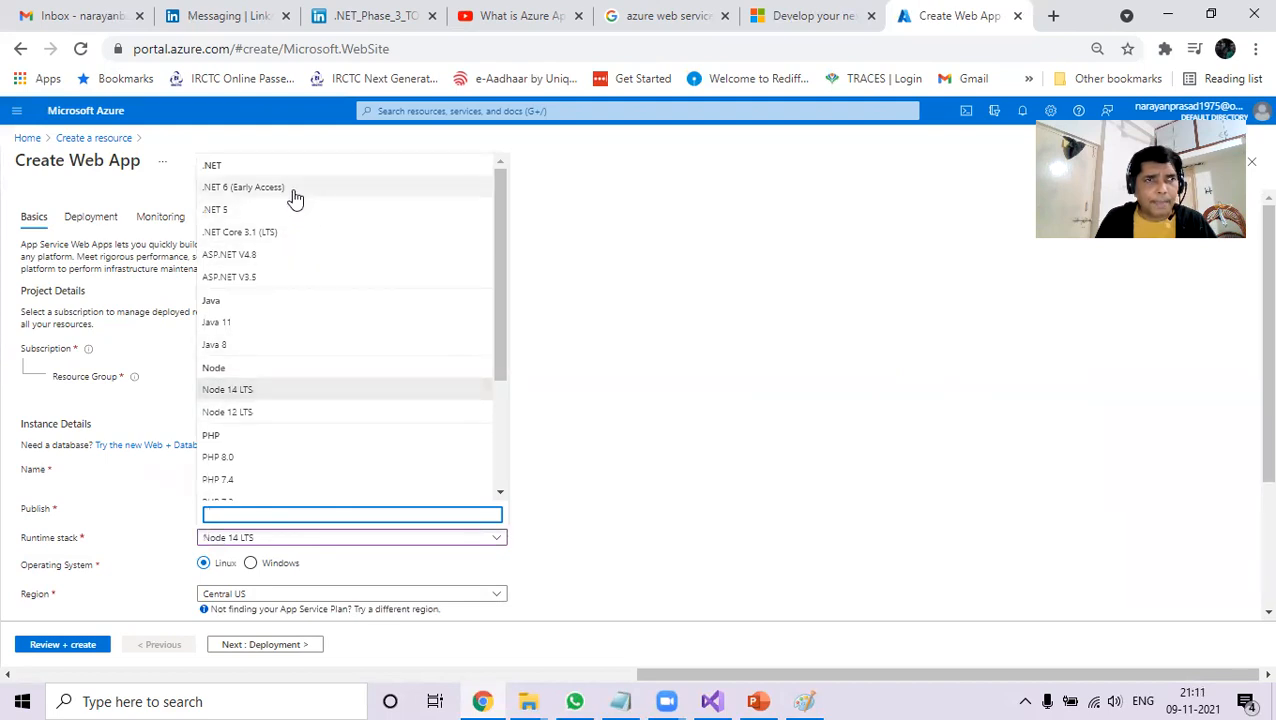
click(276, 234)
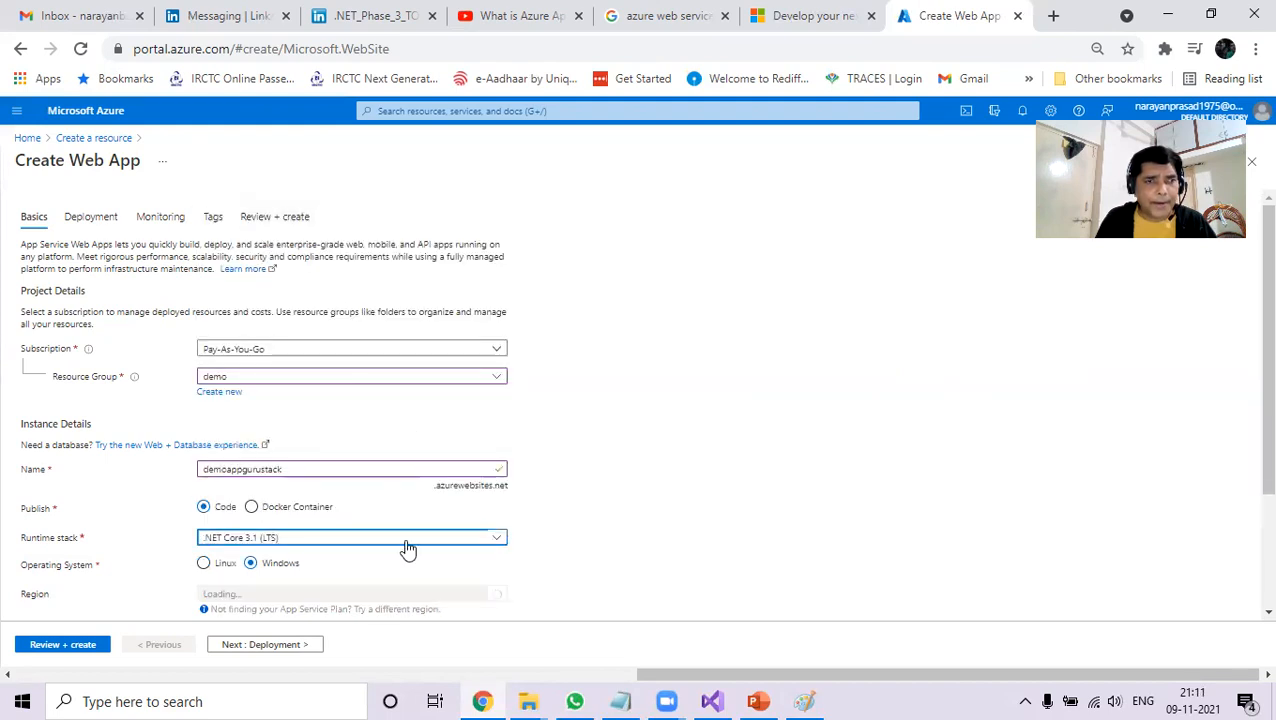
scroll(695, 515, down, 3)
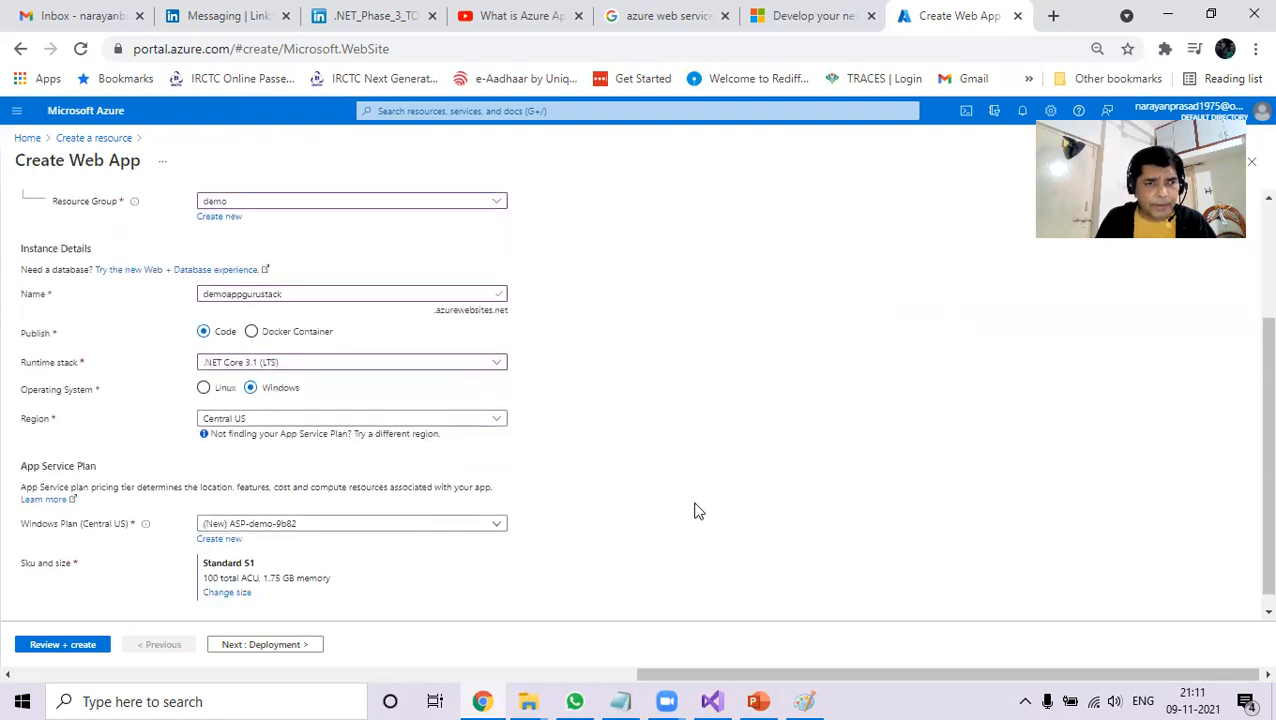
scroll(261, 391, down, 1)
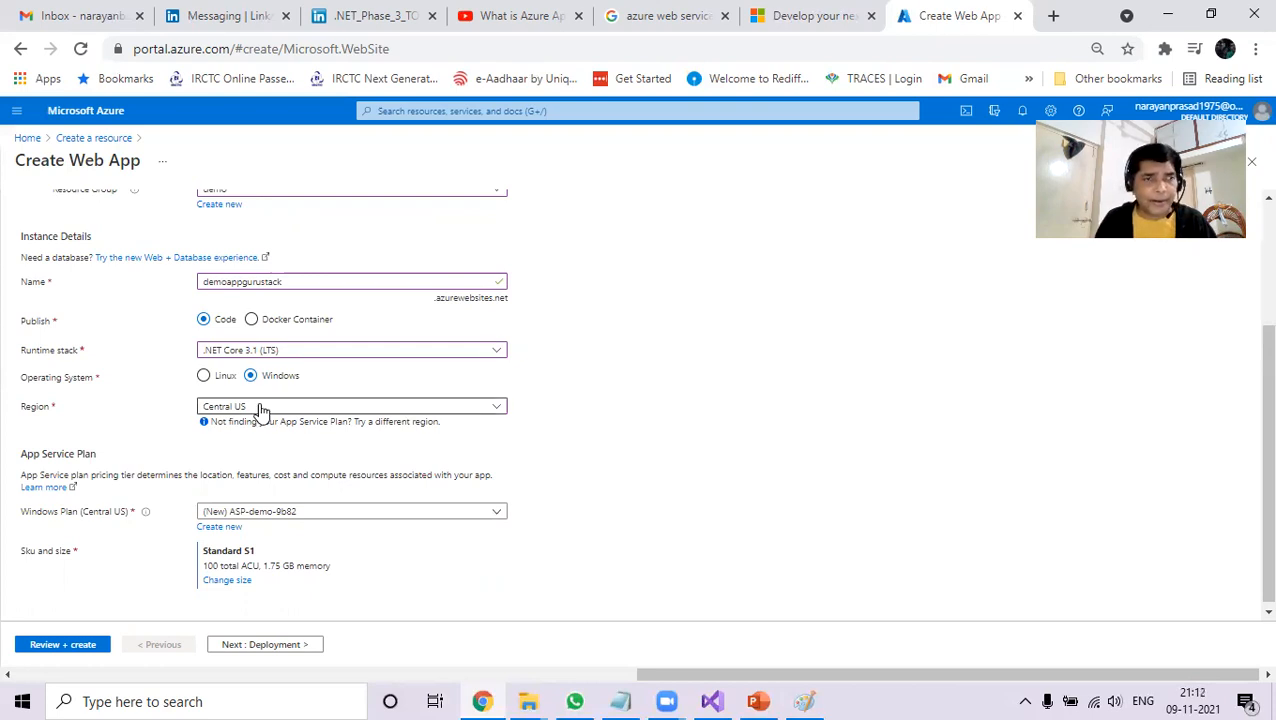
click(270, 410)
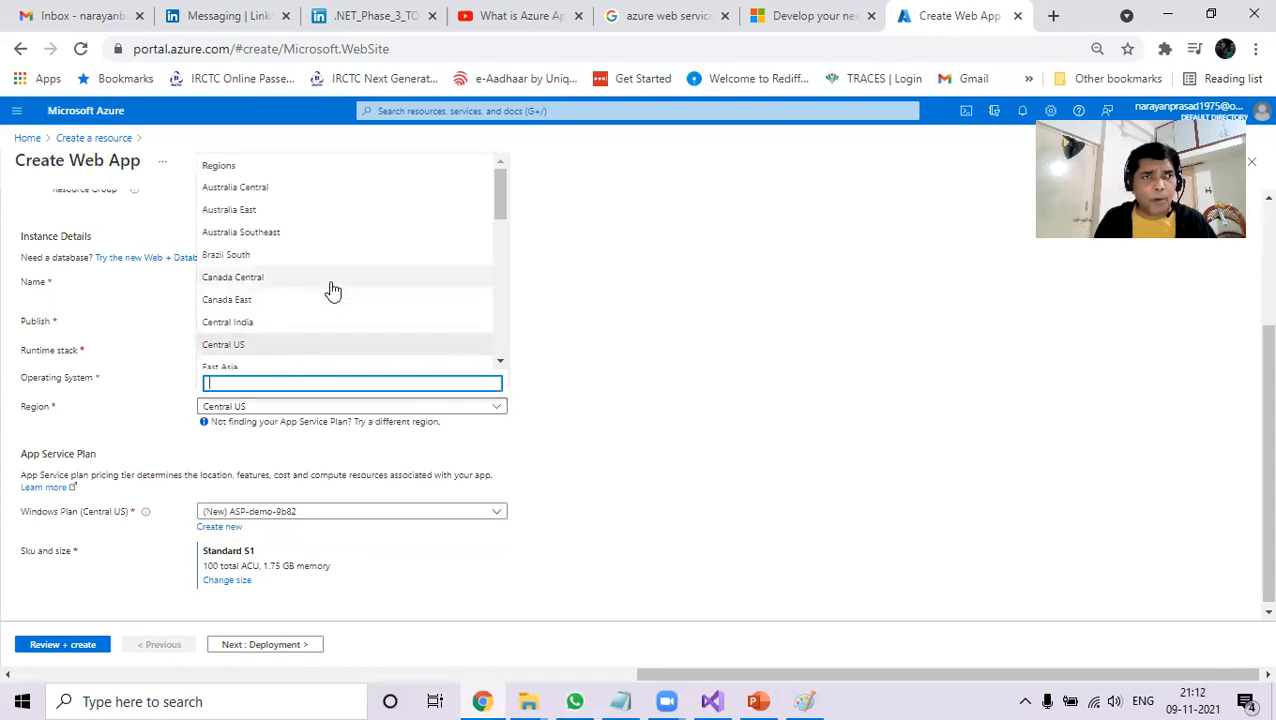
scroll(333, 290, down, 5)
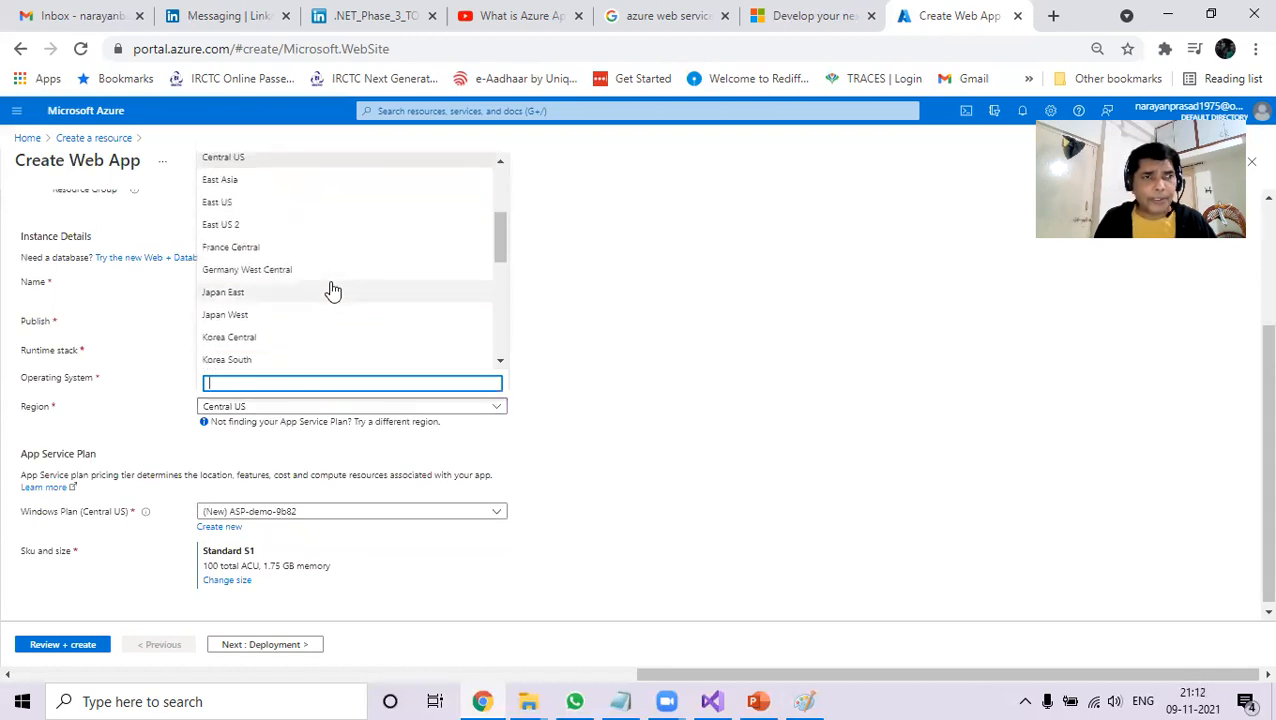
scroll(333, 290, down, 3)
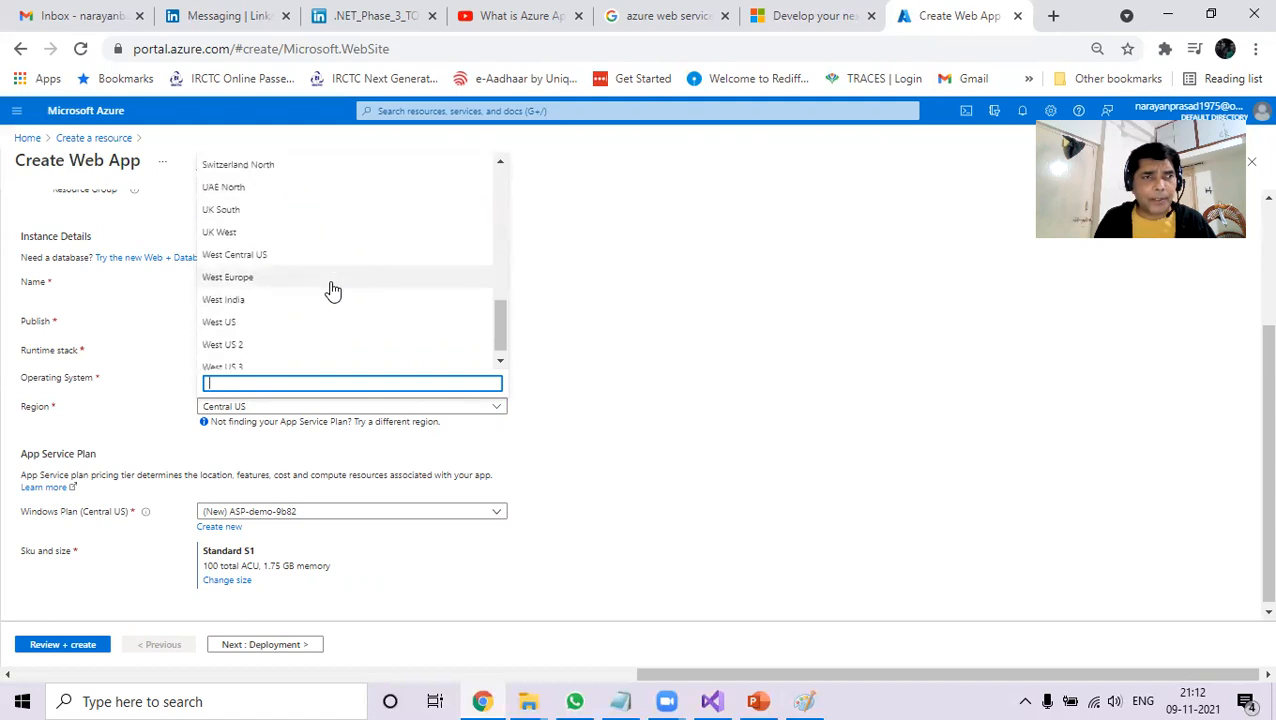
click(263, 300)
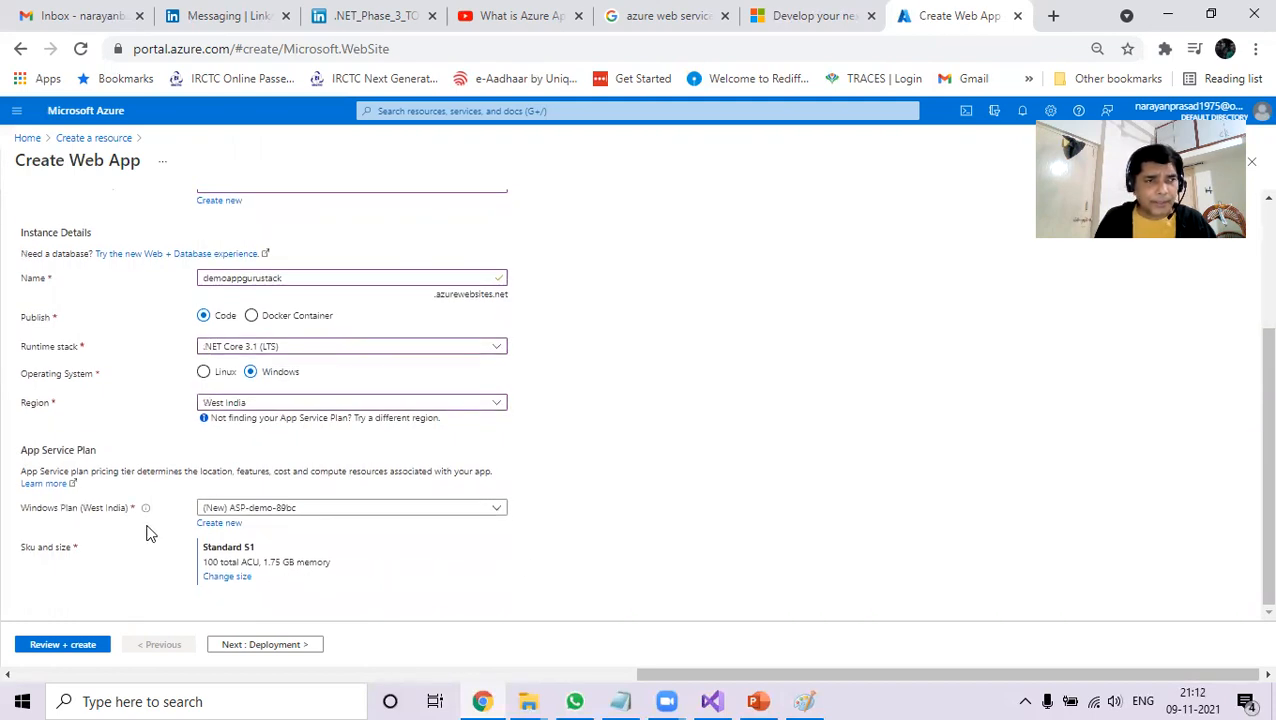
click(236, 510)
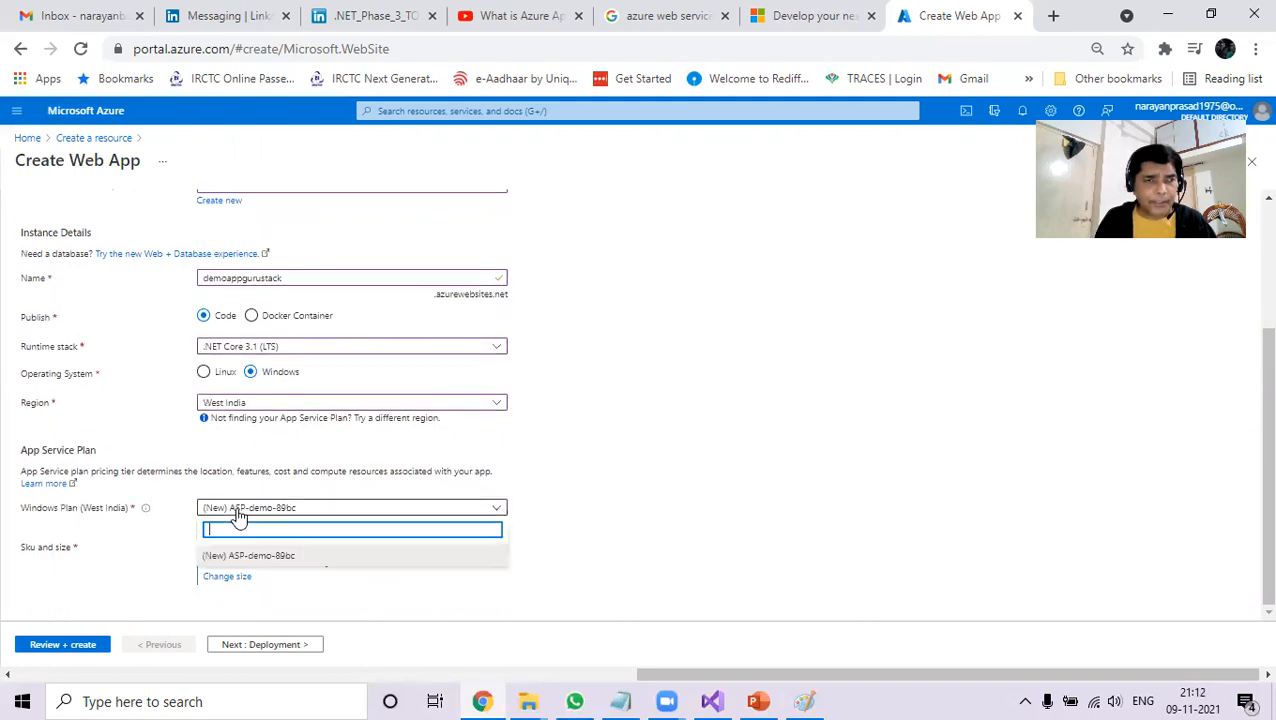
click(323, 510)
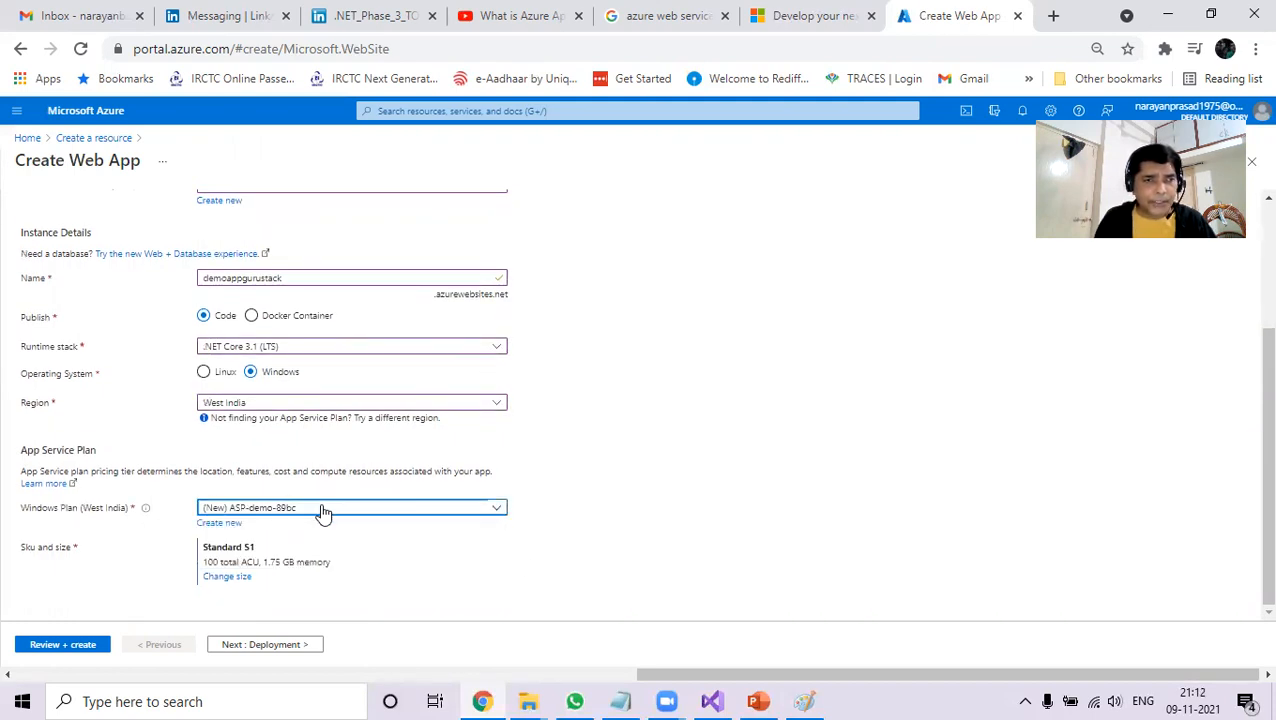
click(605, 560)
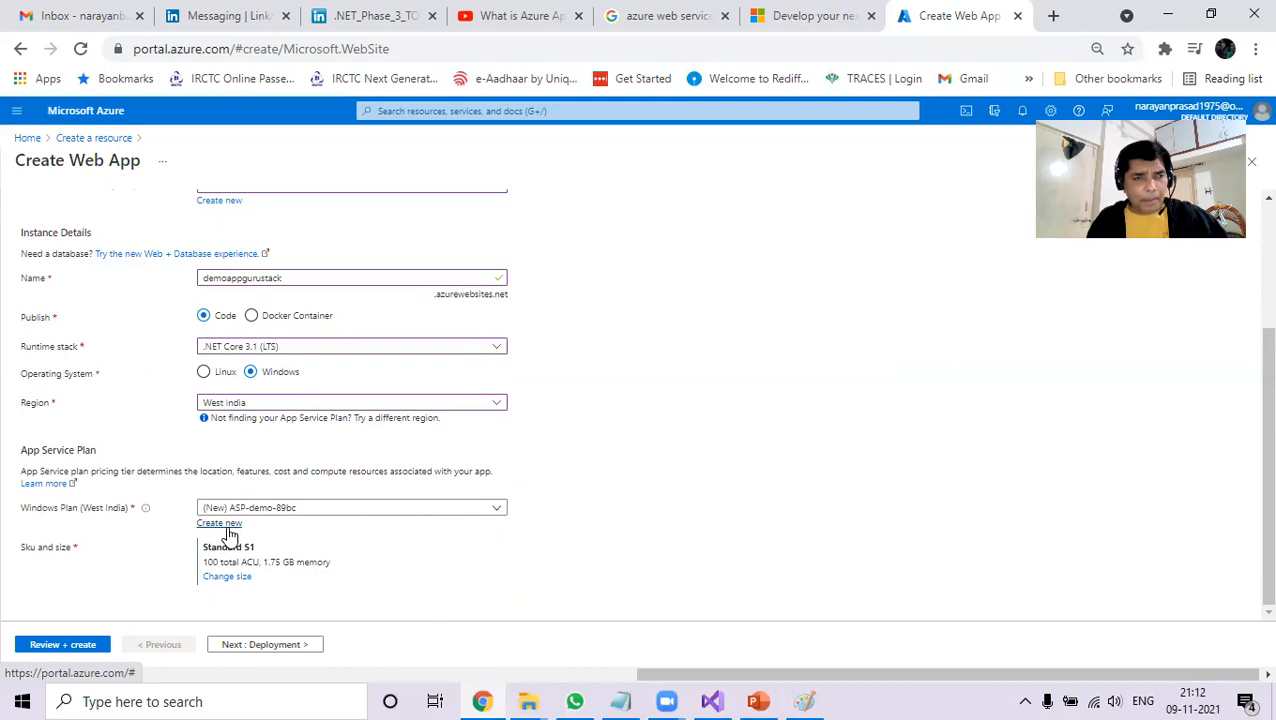
click(410, 510)
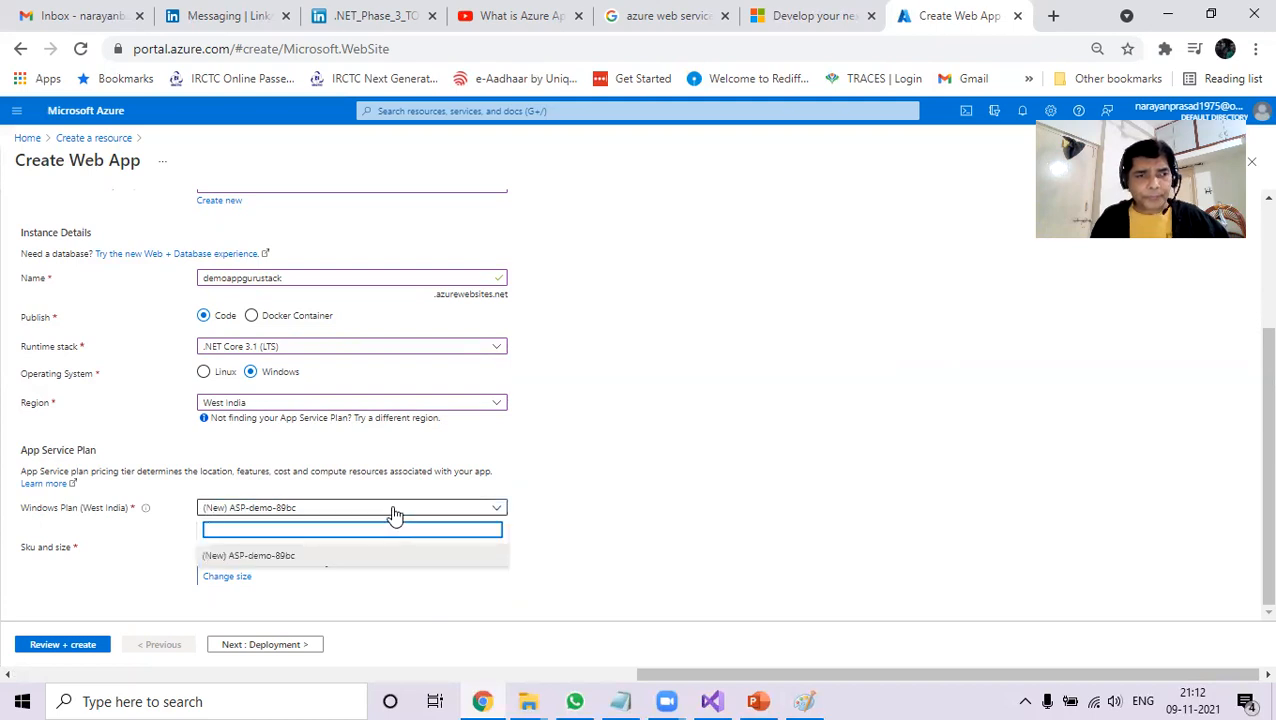
click(395, 512)
click(216, 524)
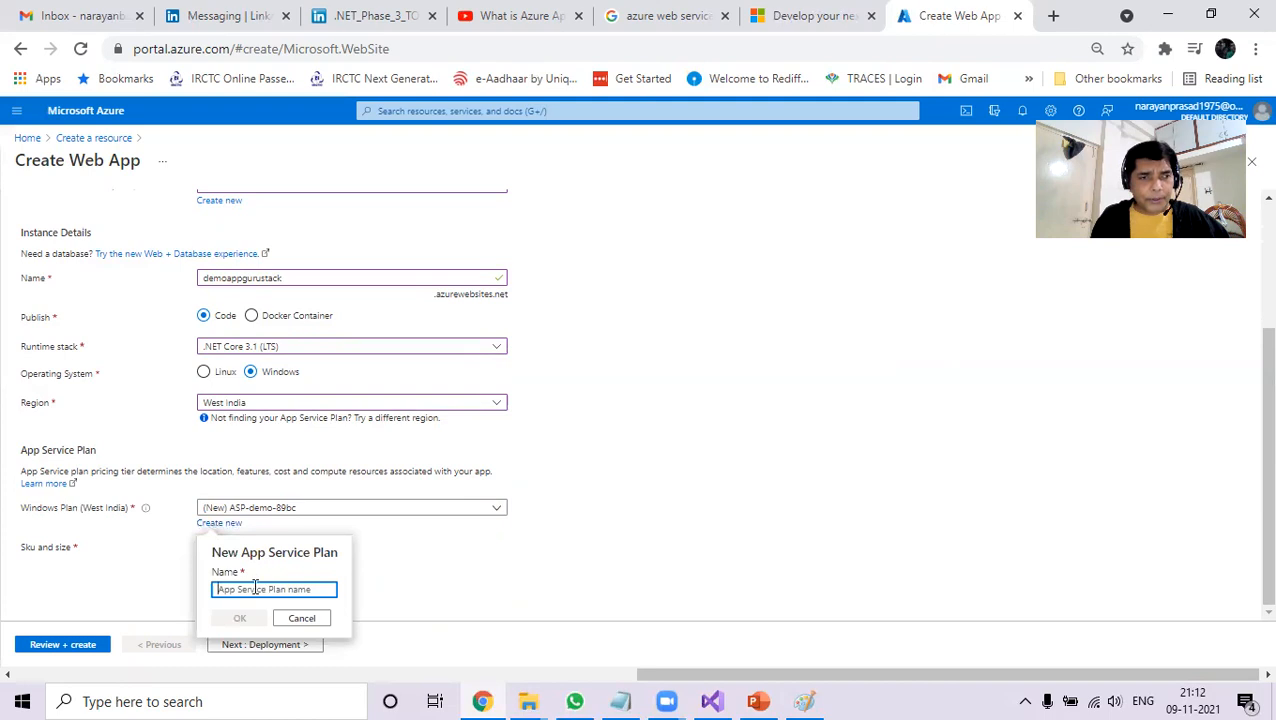
click(634, 540)
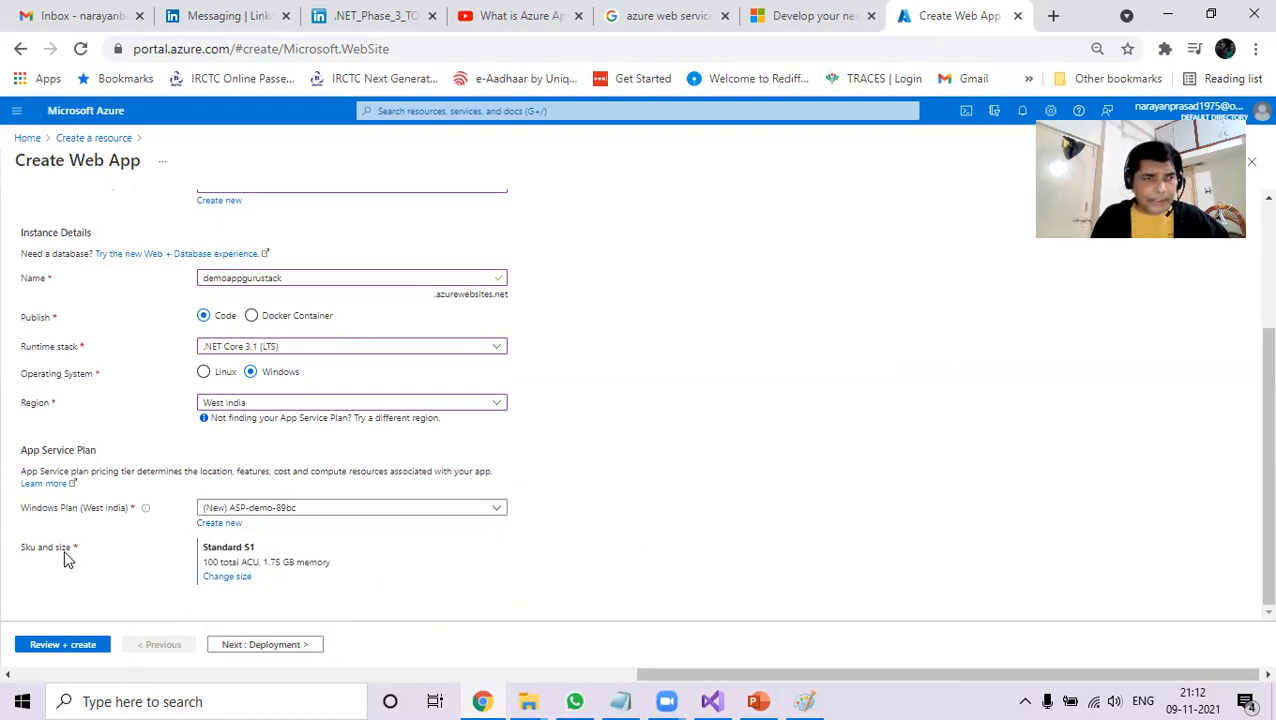
Open the App Service plan's size options and compare the Dev / Test and Production pricing tiers.
click(220, 578)
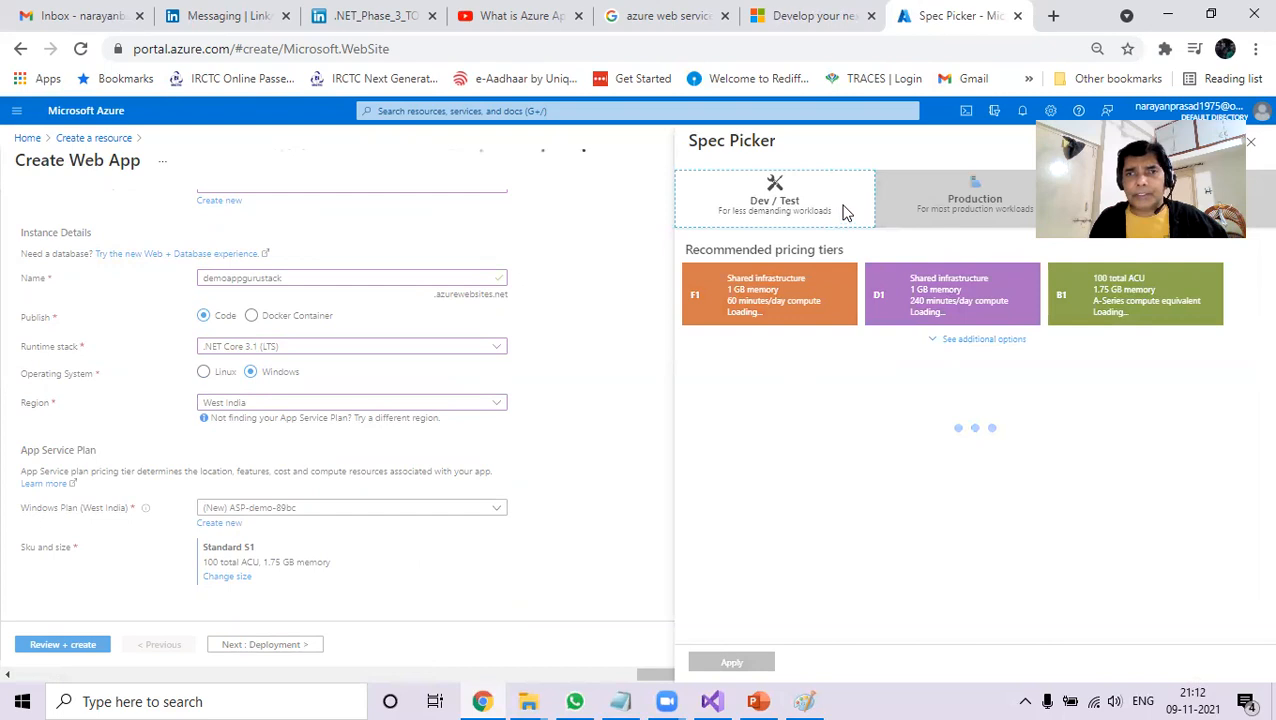
click(760, 208)
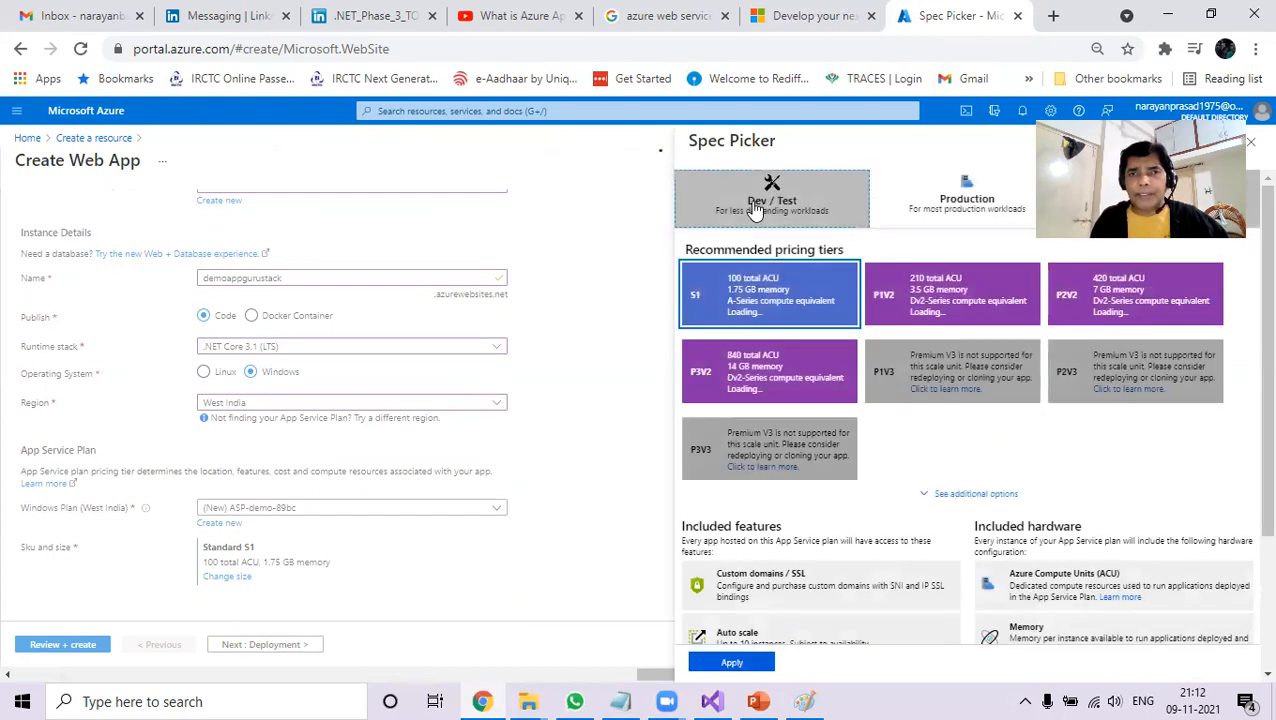
click(903, 207)
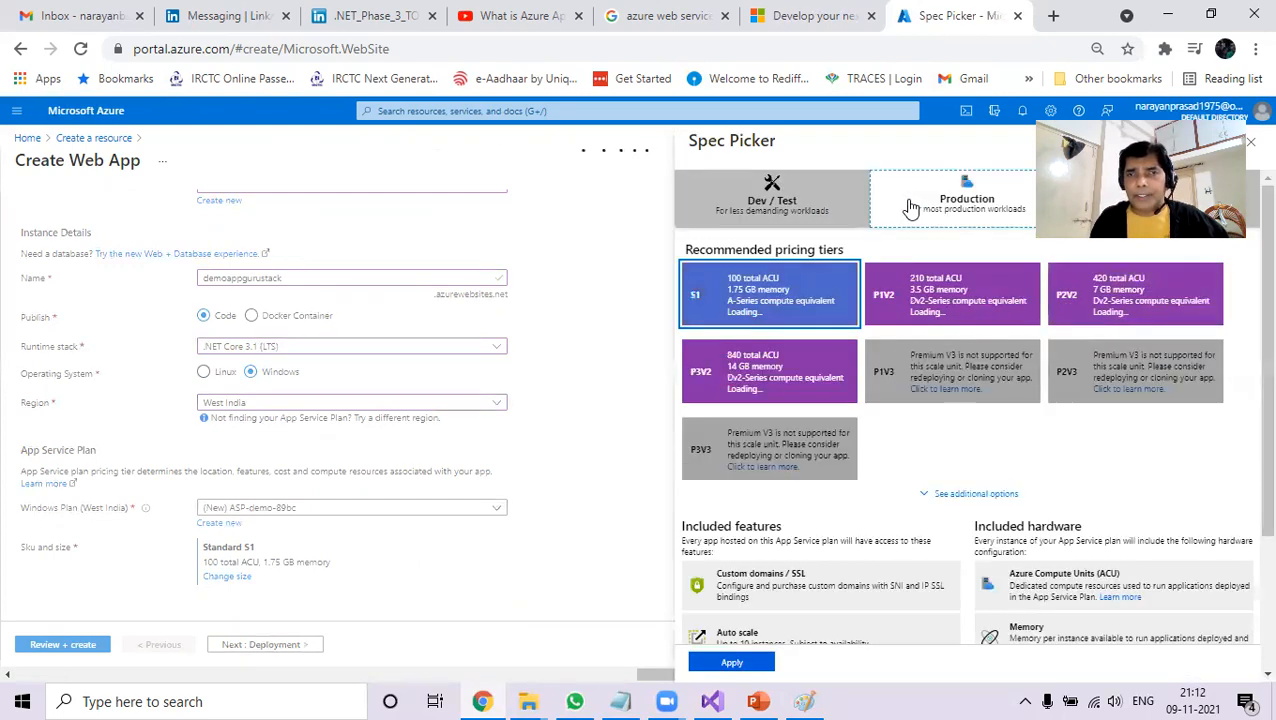
click(764, 205)
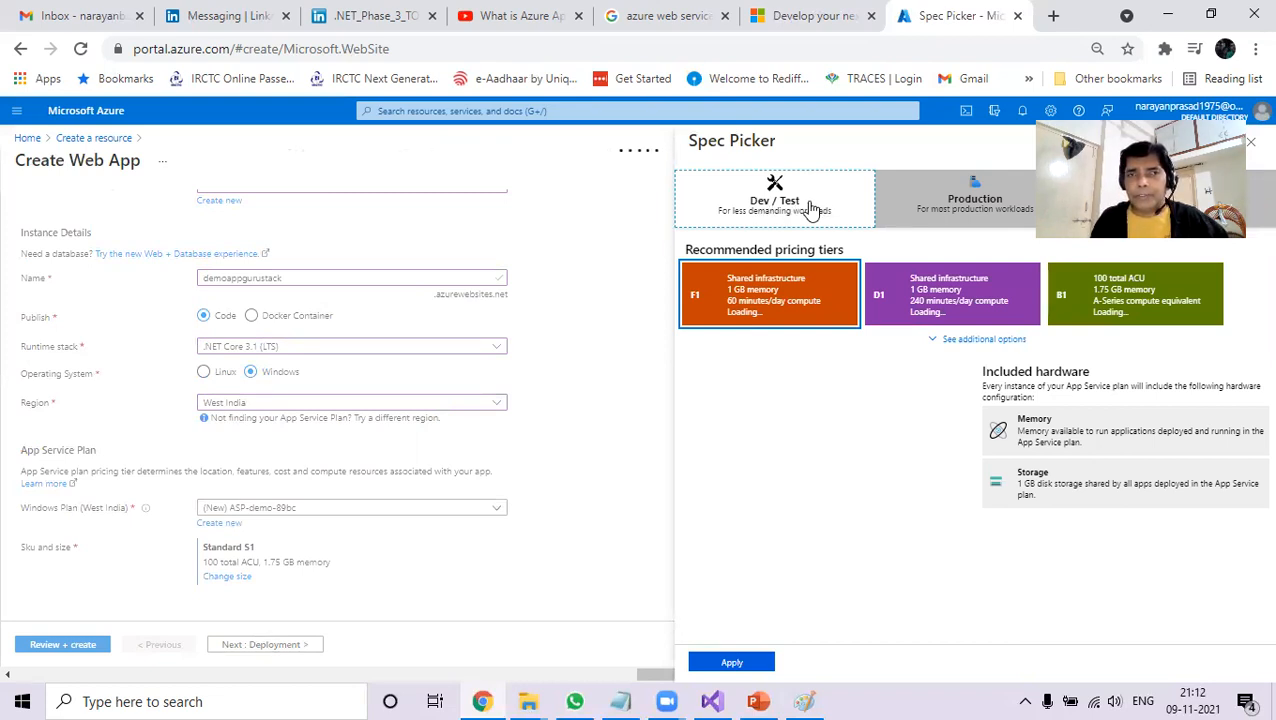
click(918, 210)
click(770, 202)
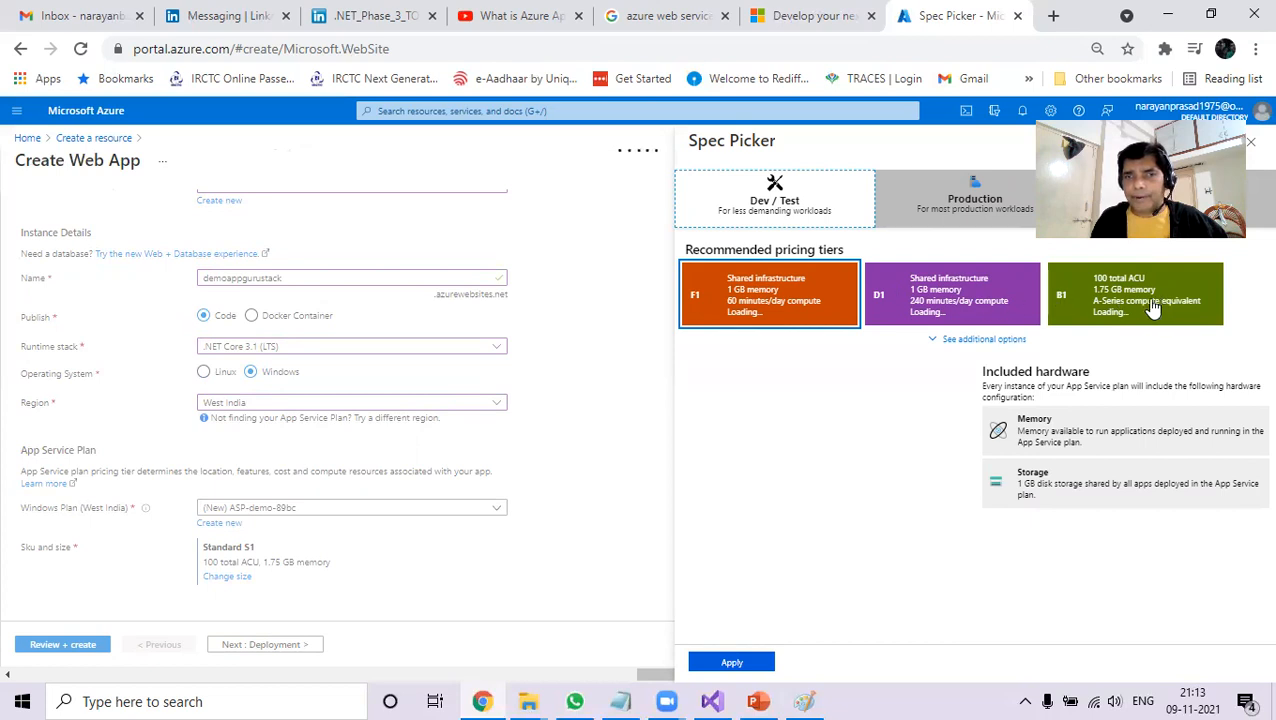
Compare the D1 and B1 tiers with F1 and apply the free F1 tier to the App Service plan.
click(796, 304)
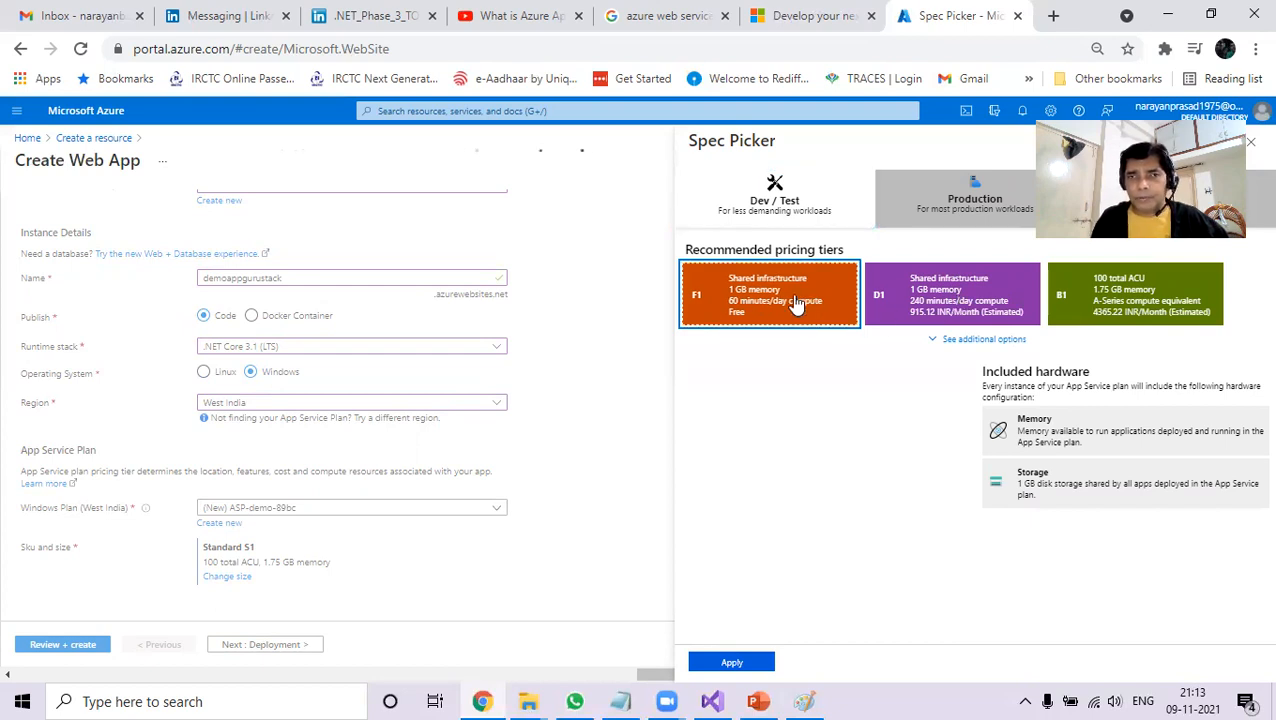
click(940, 286)
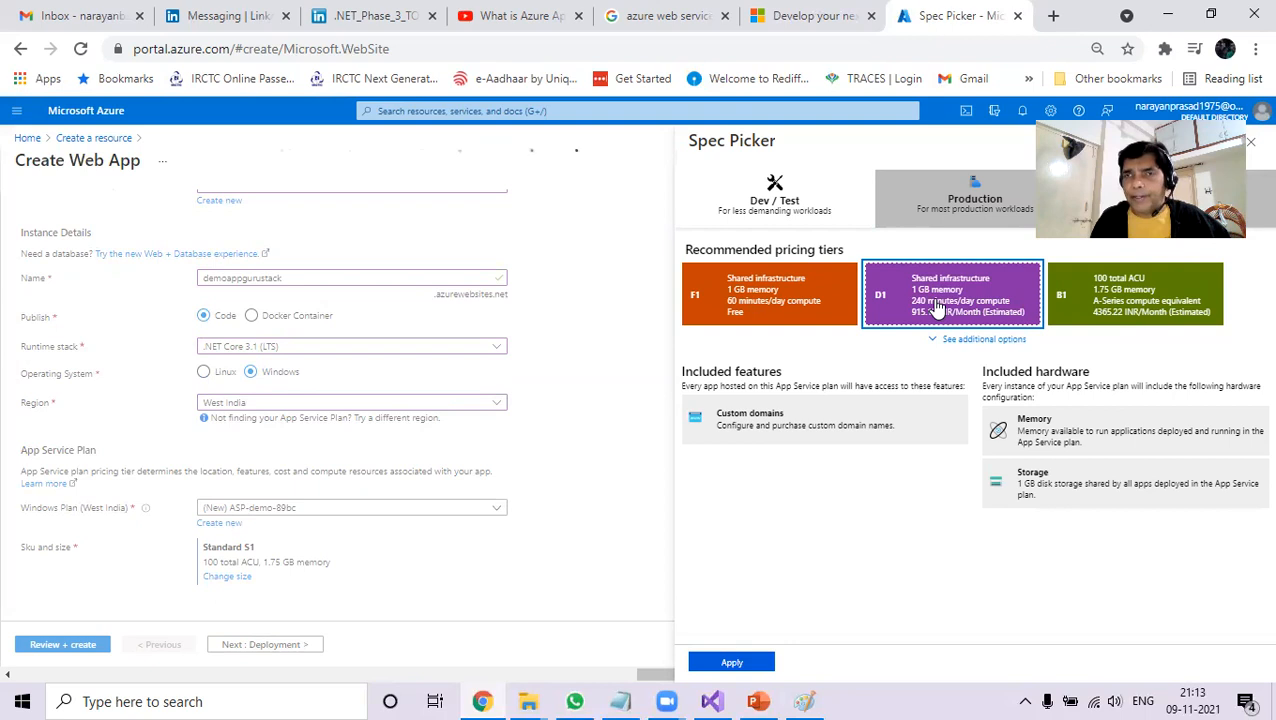
click(1100, 295)
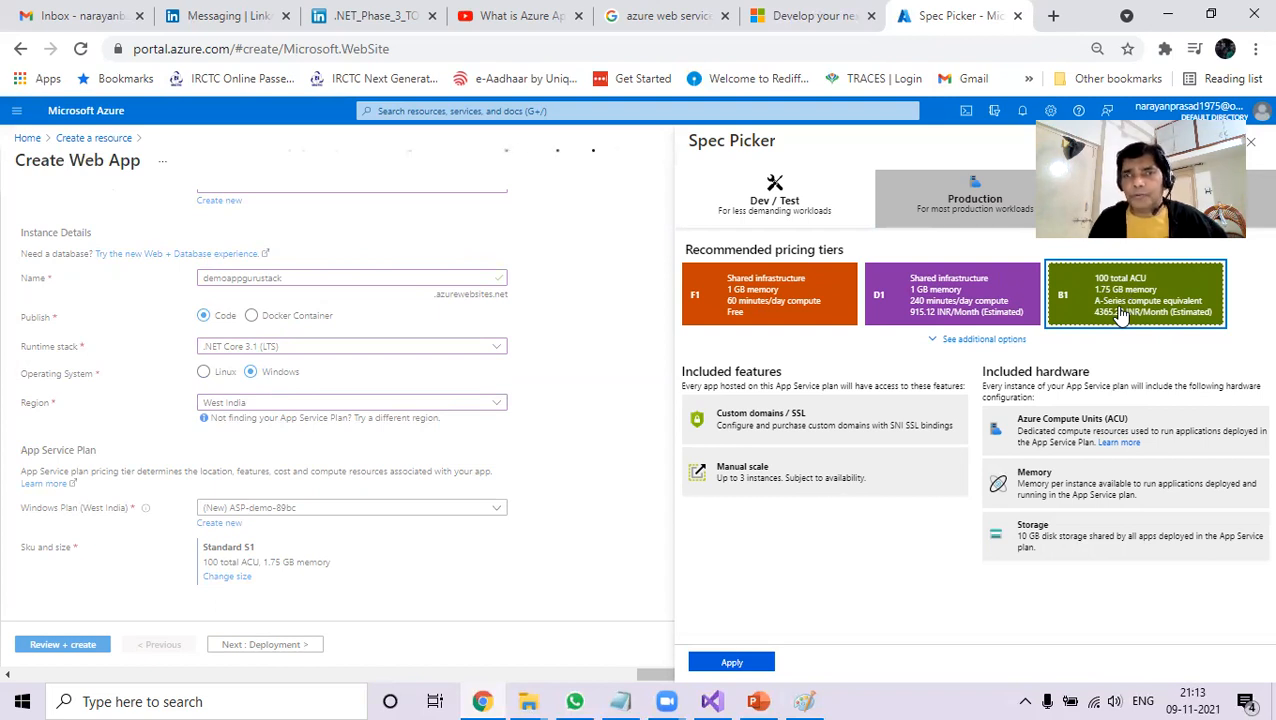
click(726, 302)
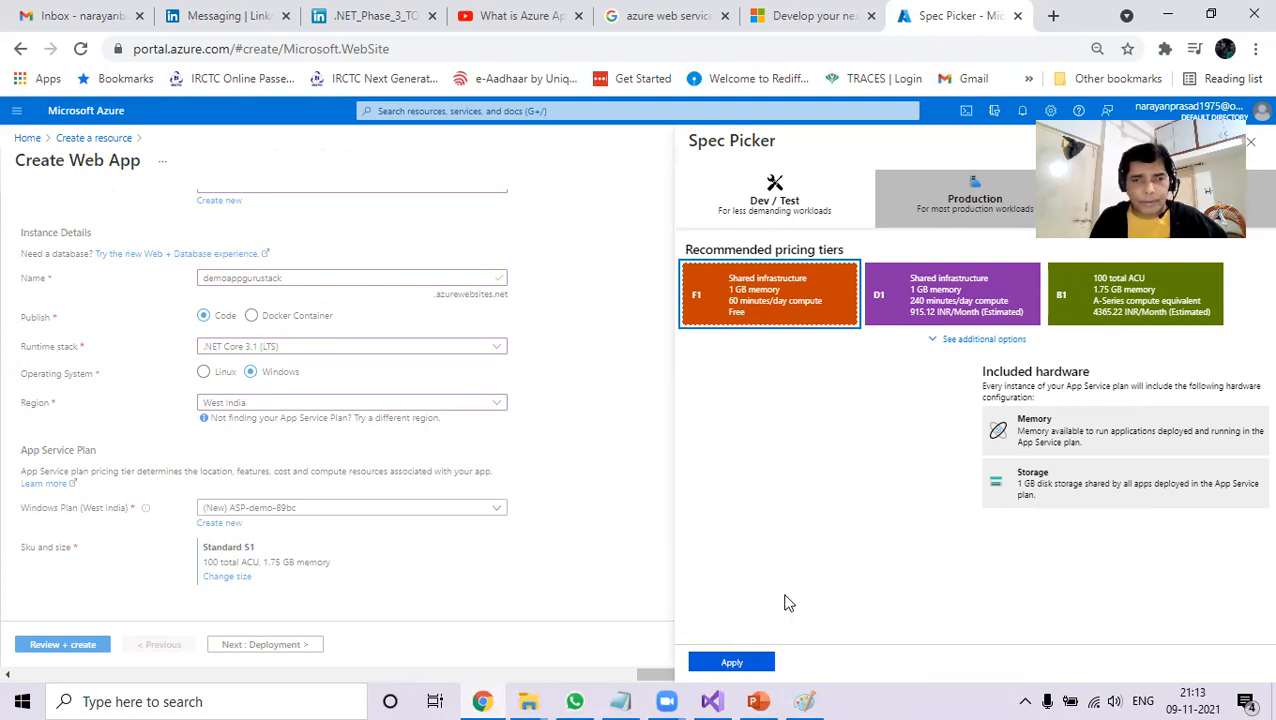
click(731, 662)
Review and create the web app, and open the deployed resource.
click(58, 644)
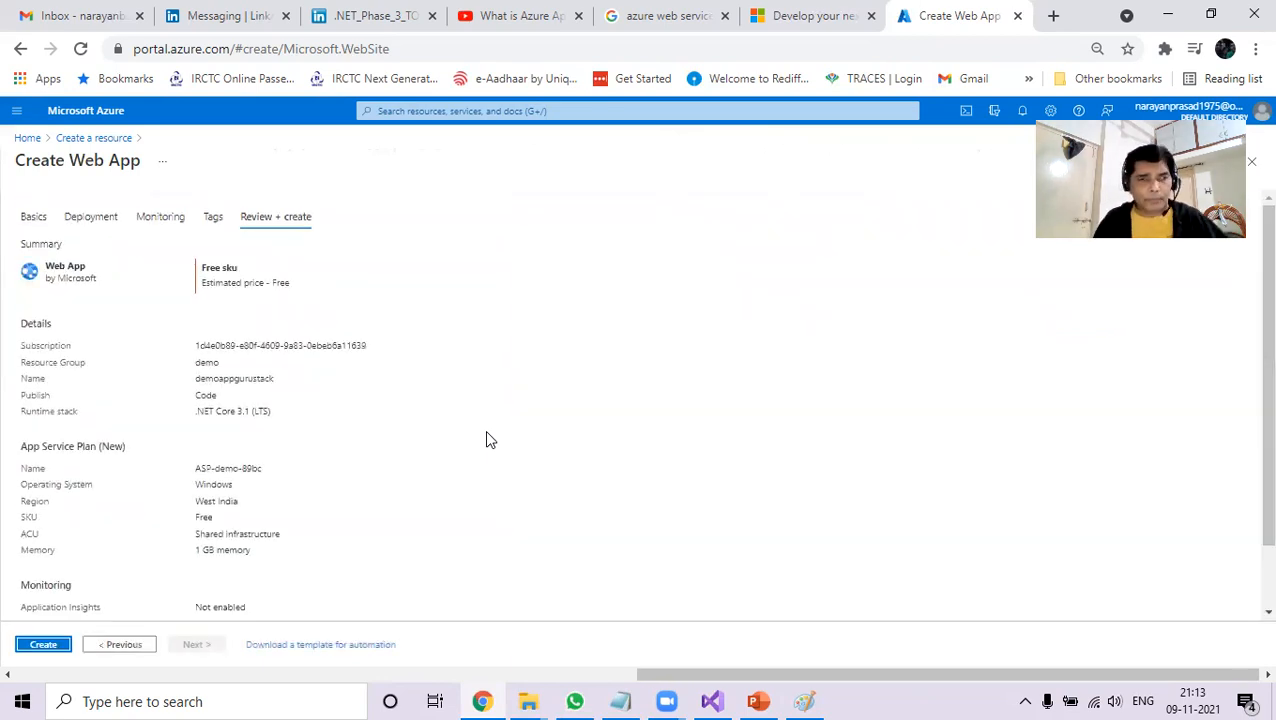
click(36, 647)
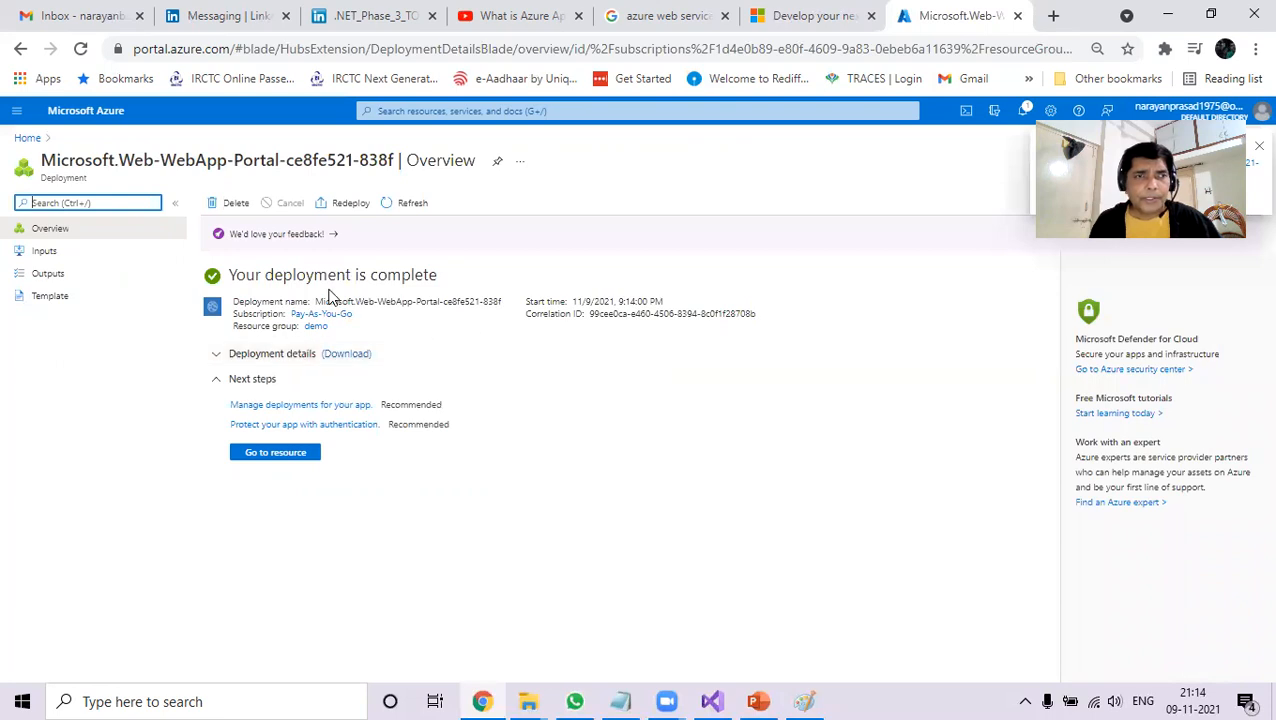
click(278, 456)
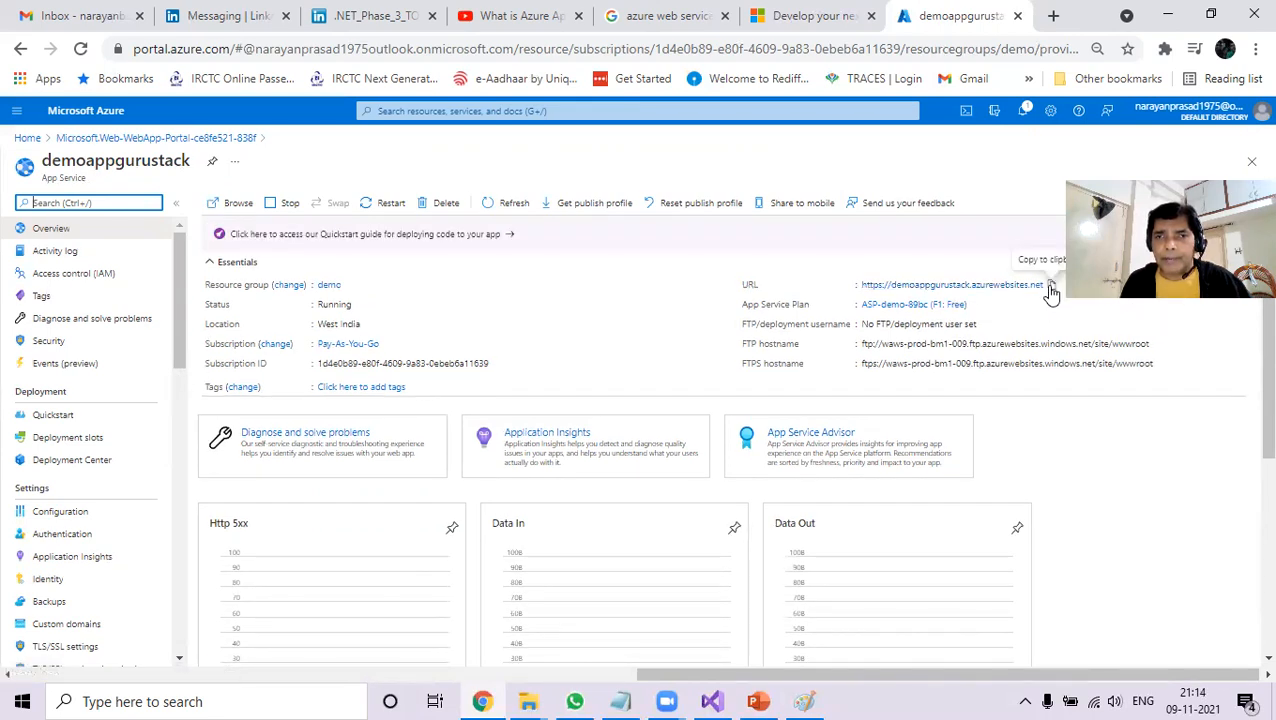
Copy the web app's URL and load the site in a new browser tab.
click(1050, 288)
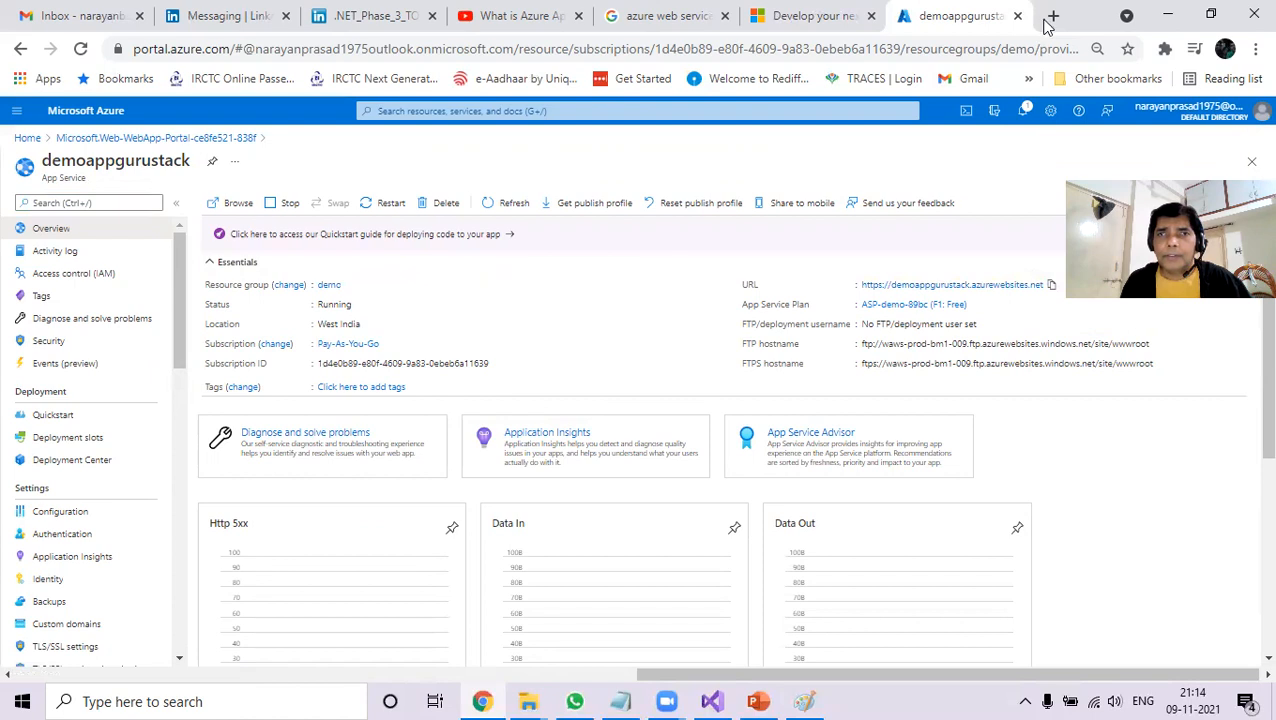
key(ctrl+t)
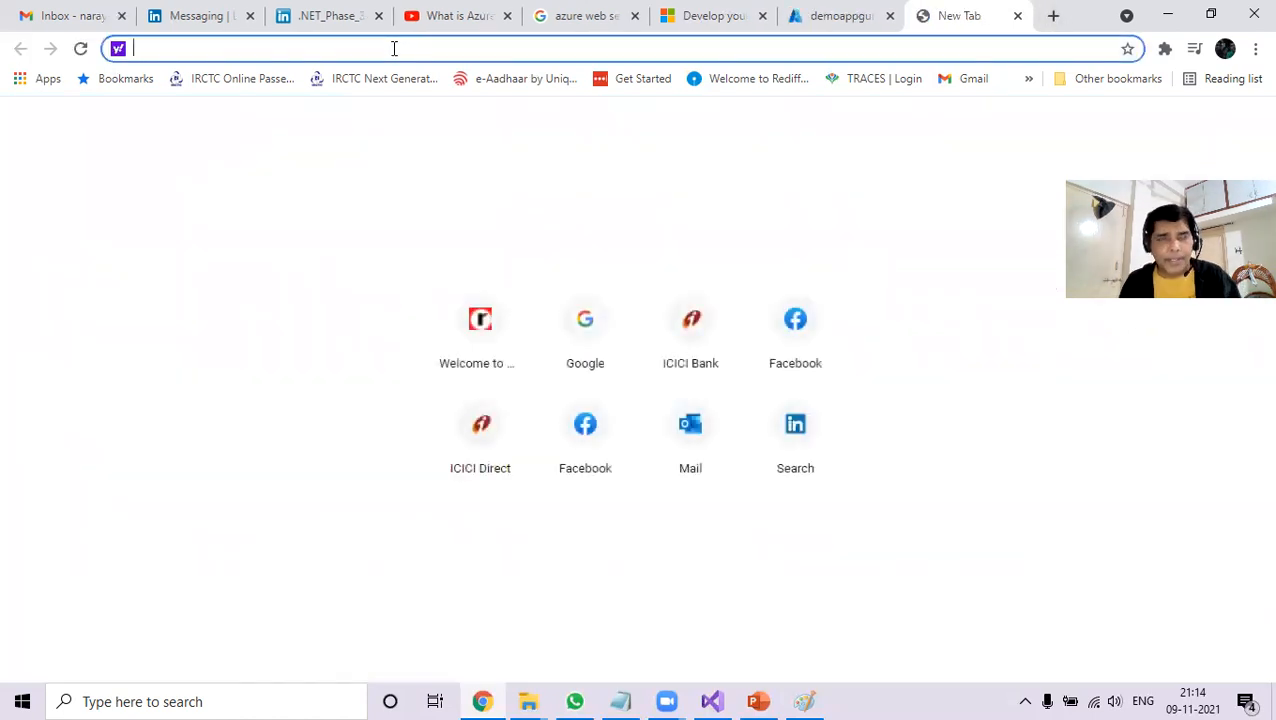
key(ctrl+v)
key(Return)
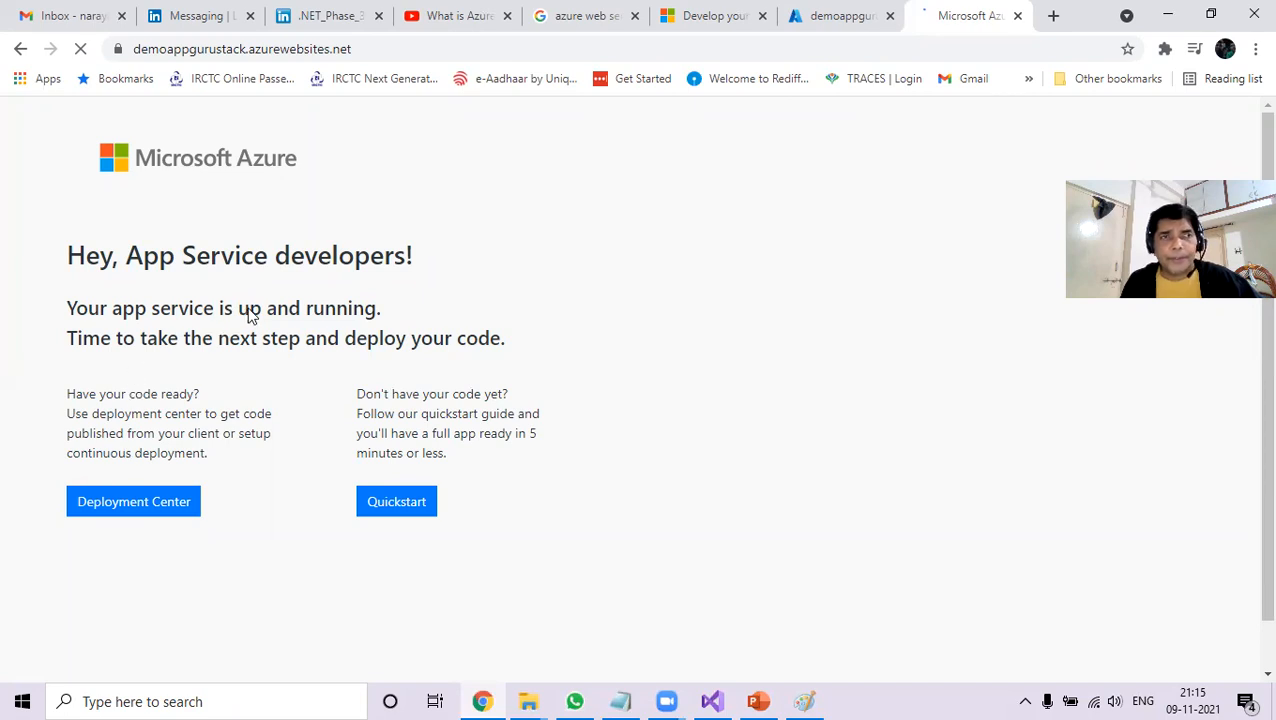
Return to the demoappgurustack resource and view its location, Activity log and Tags.
click(835, 16)
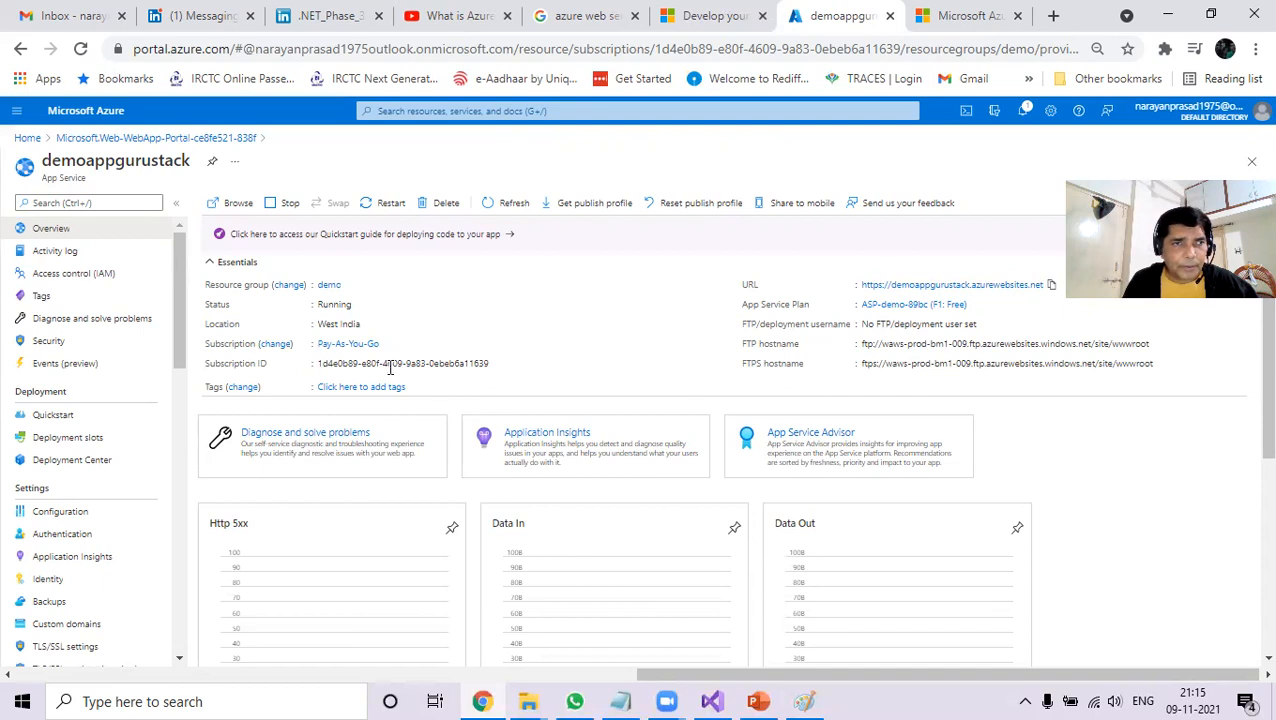
drag(324, 324, 362, 325)
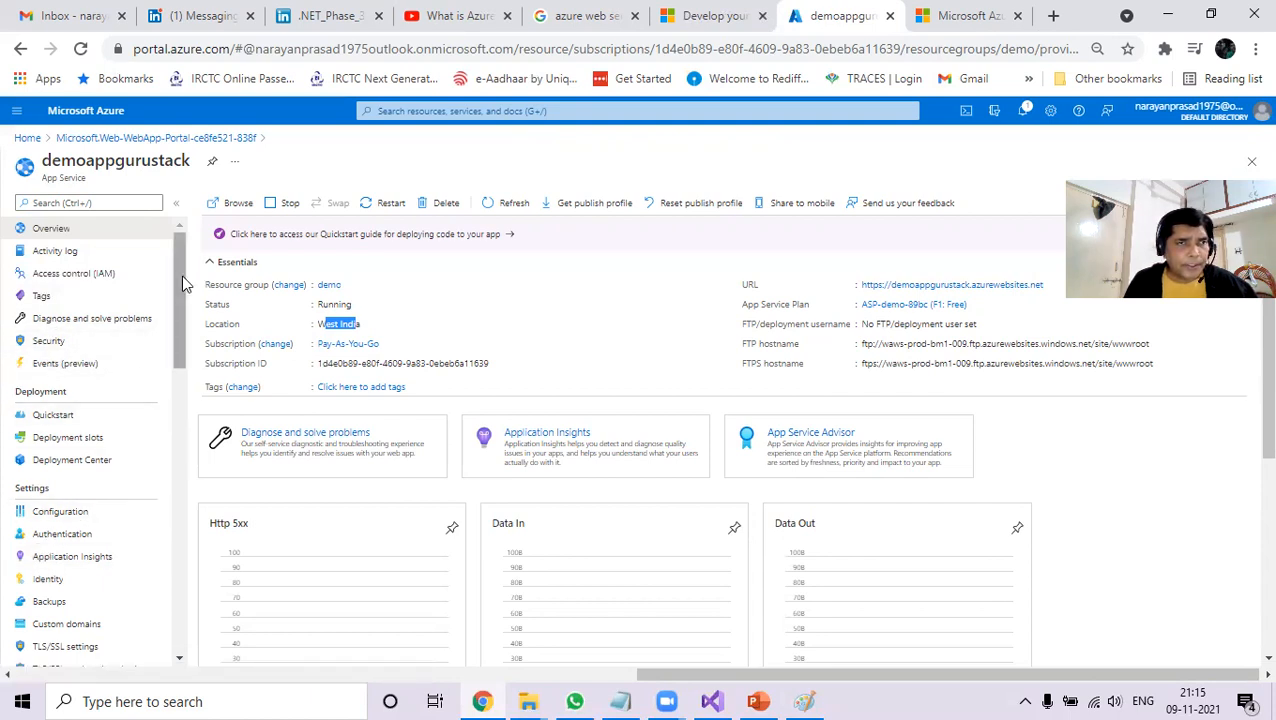
click(62, 252)
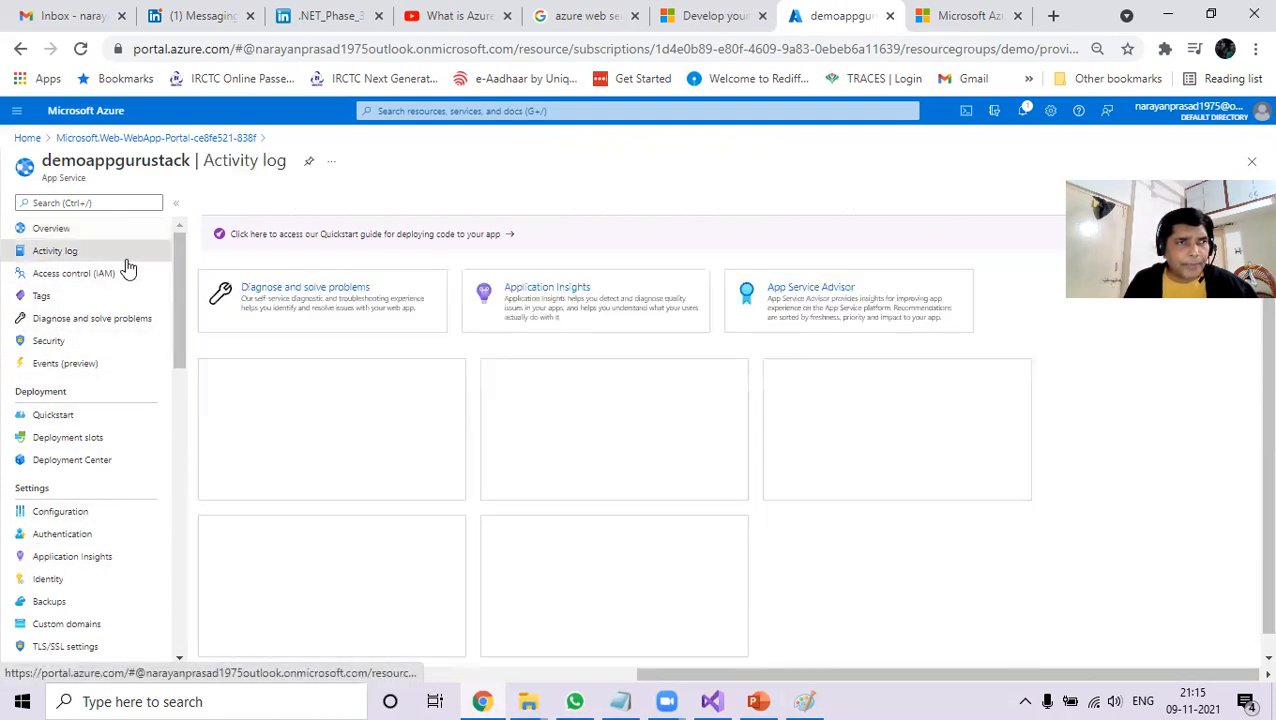
click(100, 303)
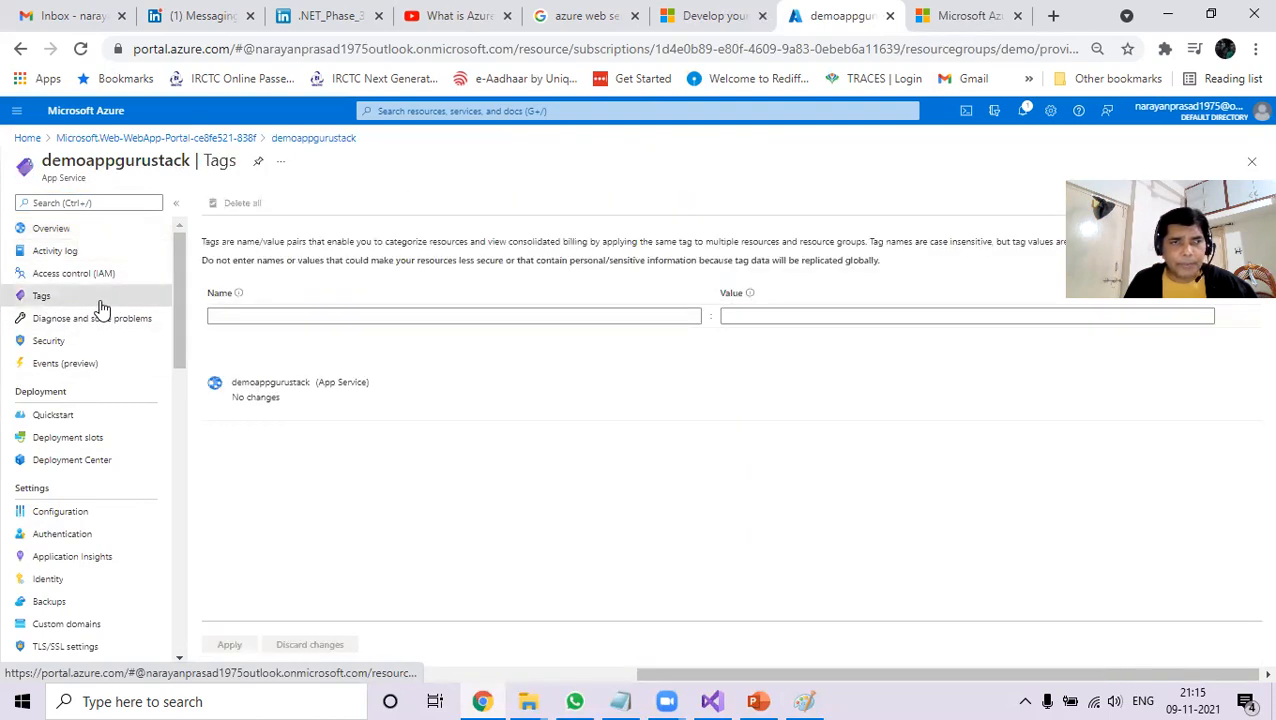
Examine the app's Scale up and Scale out pages, comparing the Dev / Test and Production pricing tiers.
drag(178, 276, 176, 287)
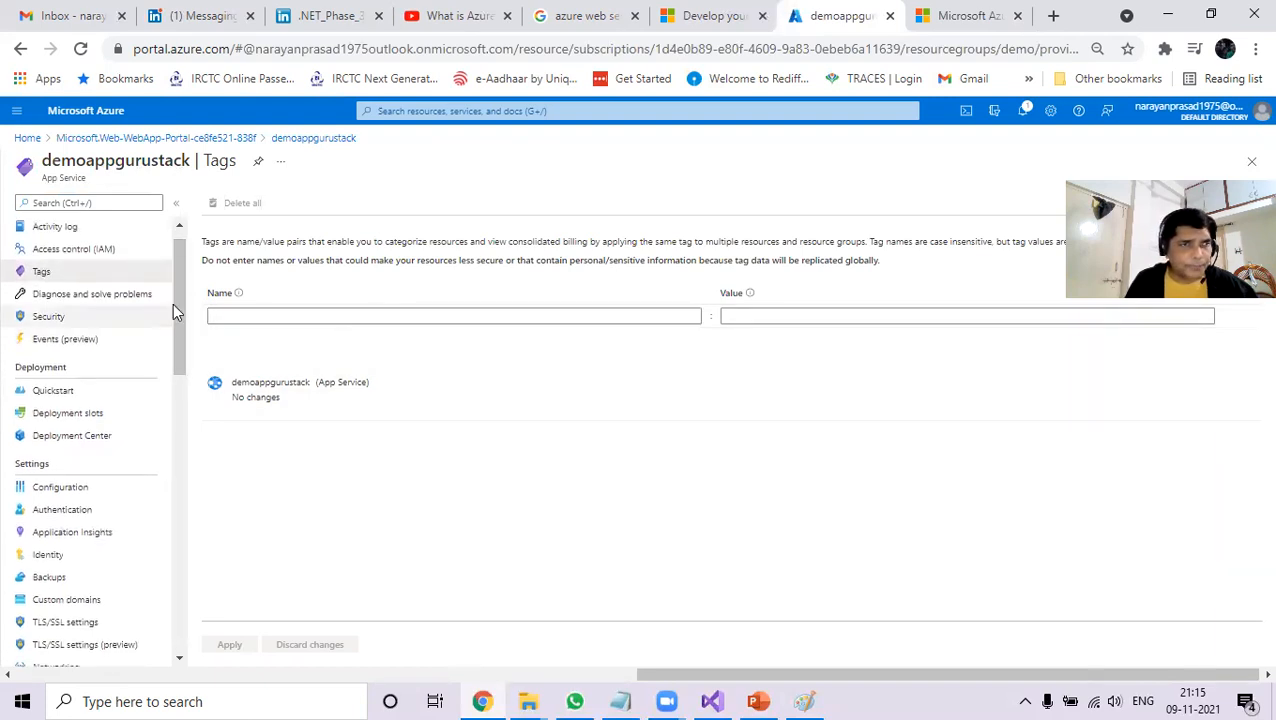
drag(179, 299, 185, 361)
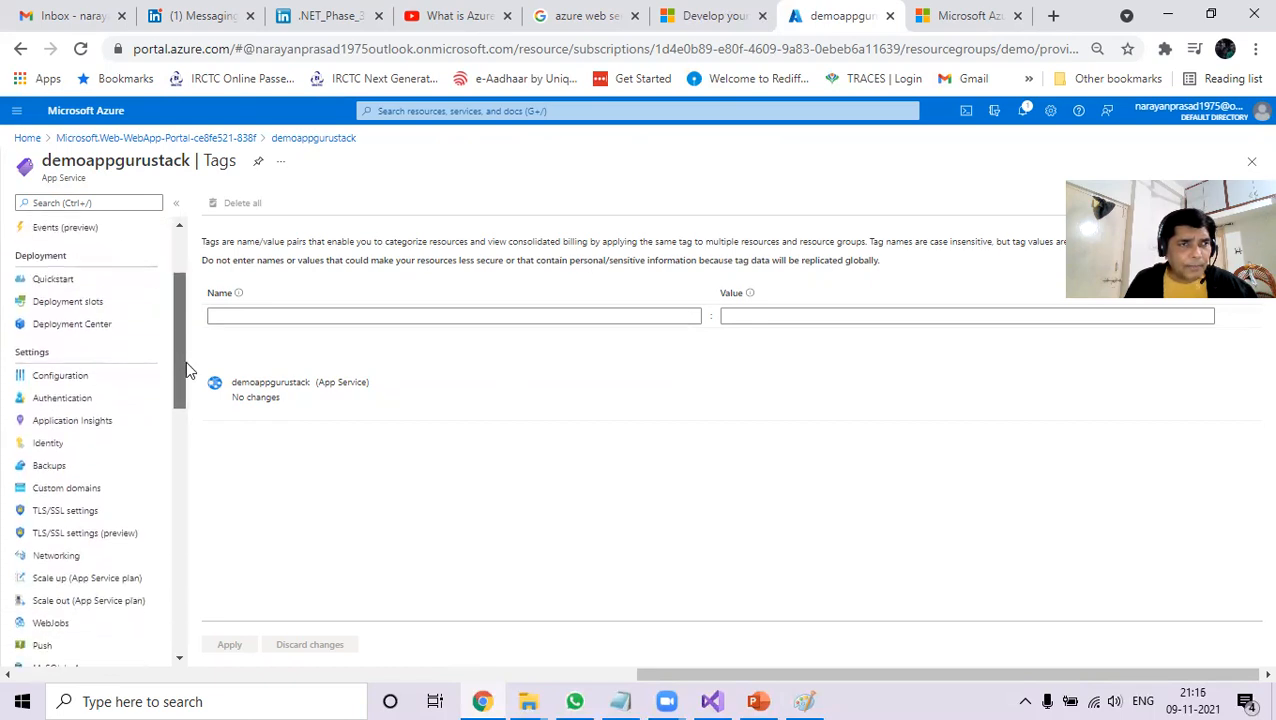
scroll(180, 365, down, 3)
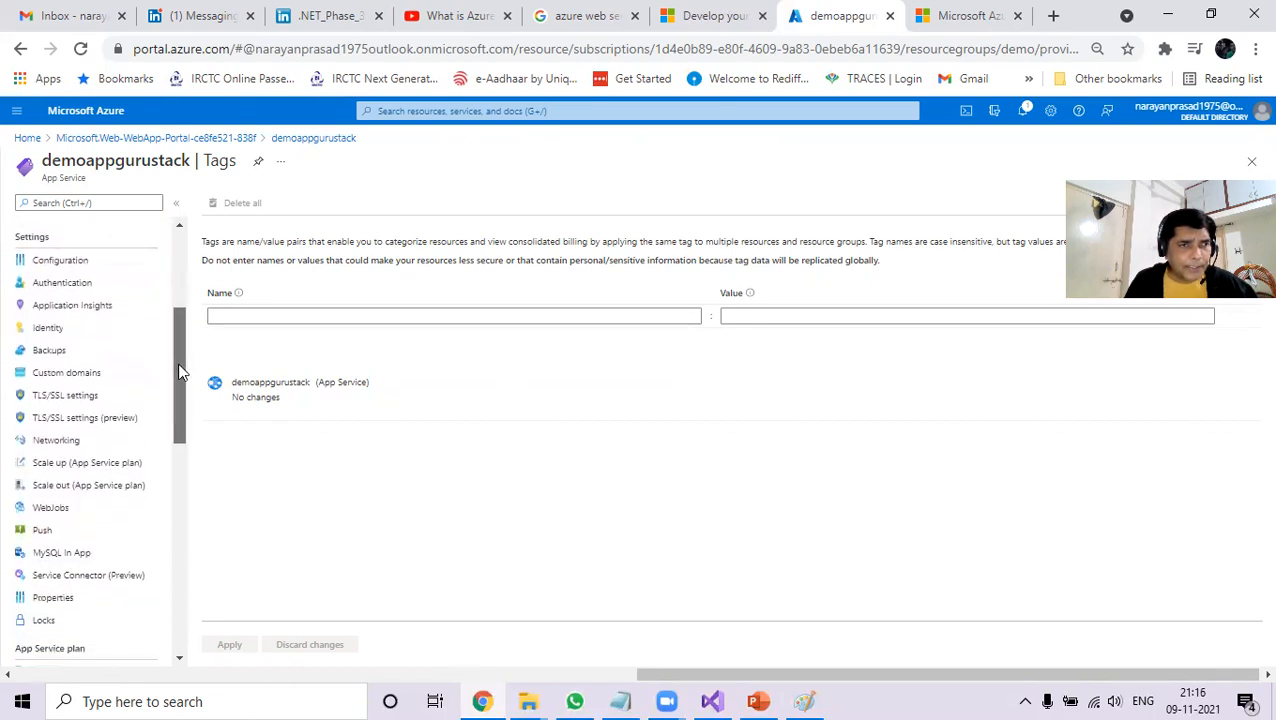
scroll(177, 387, down, 1)
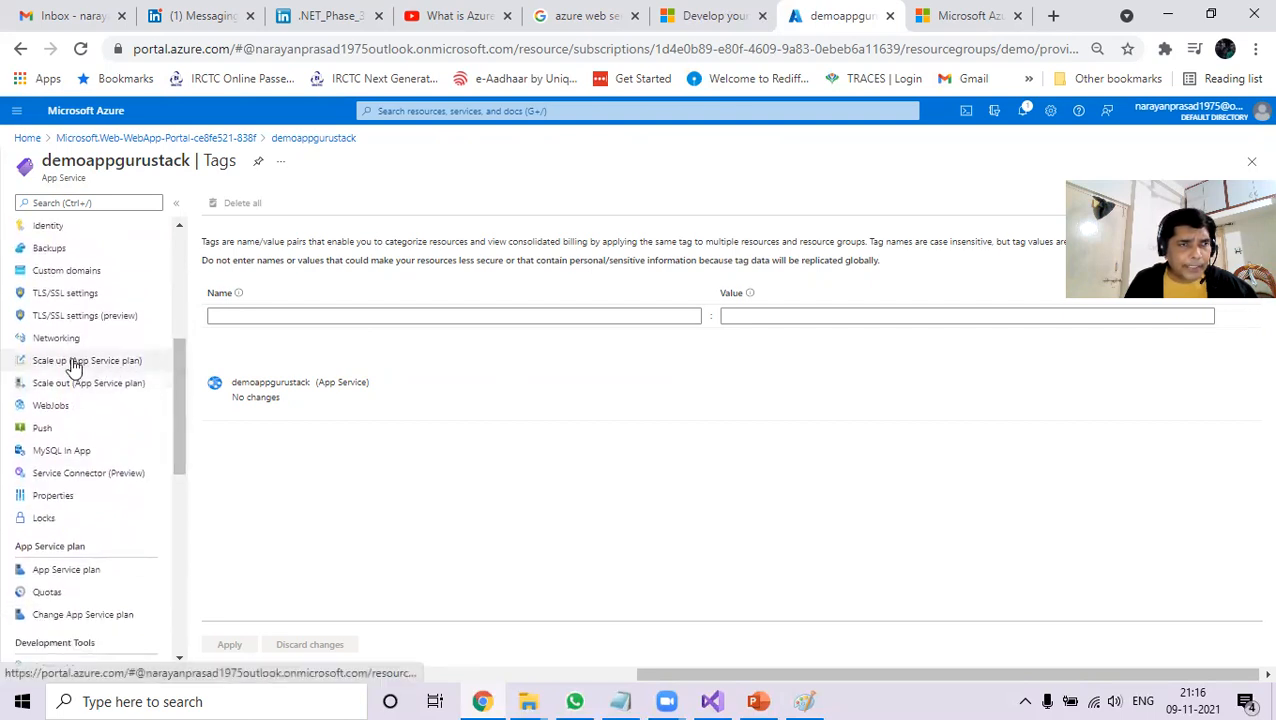
click(74, 364)
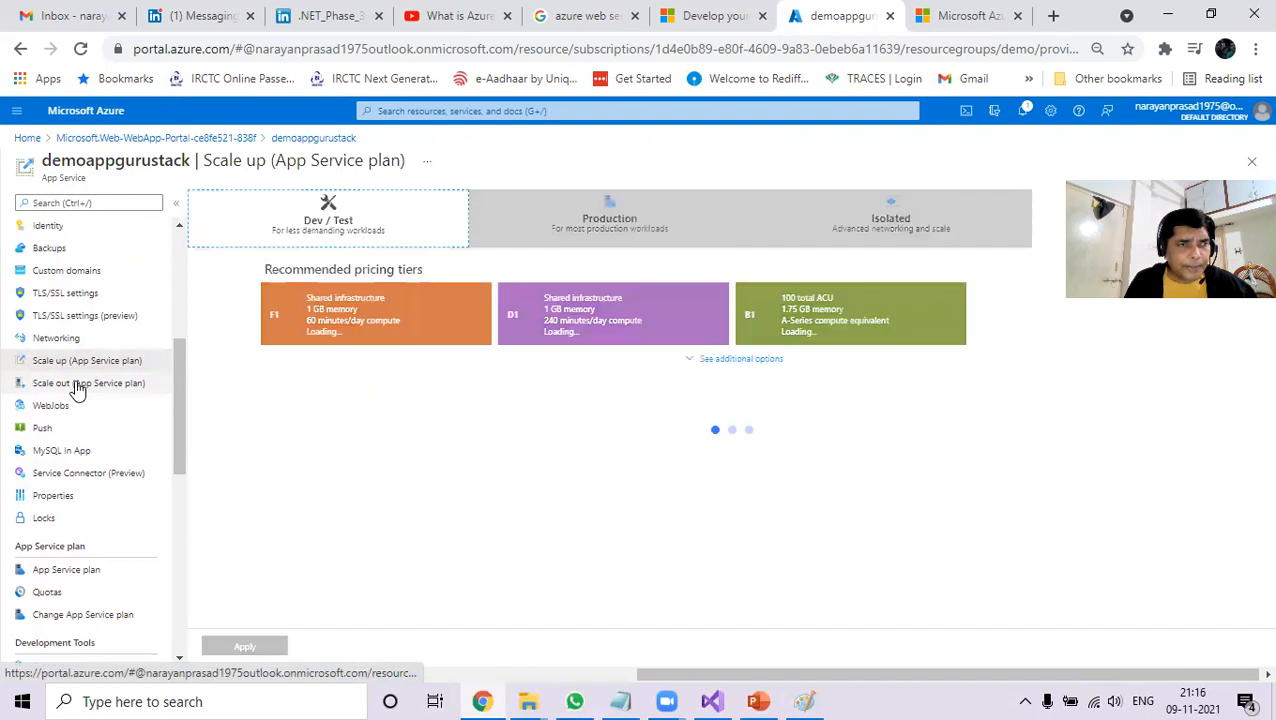
click(77, 388)
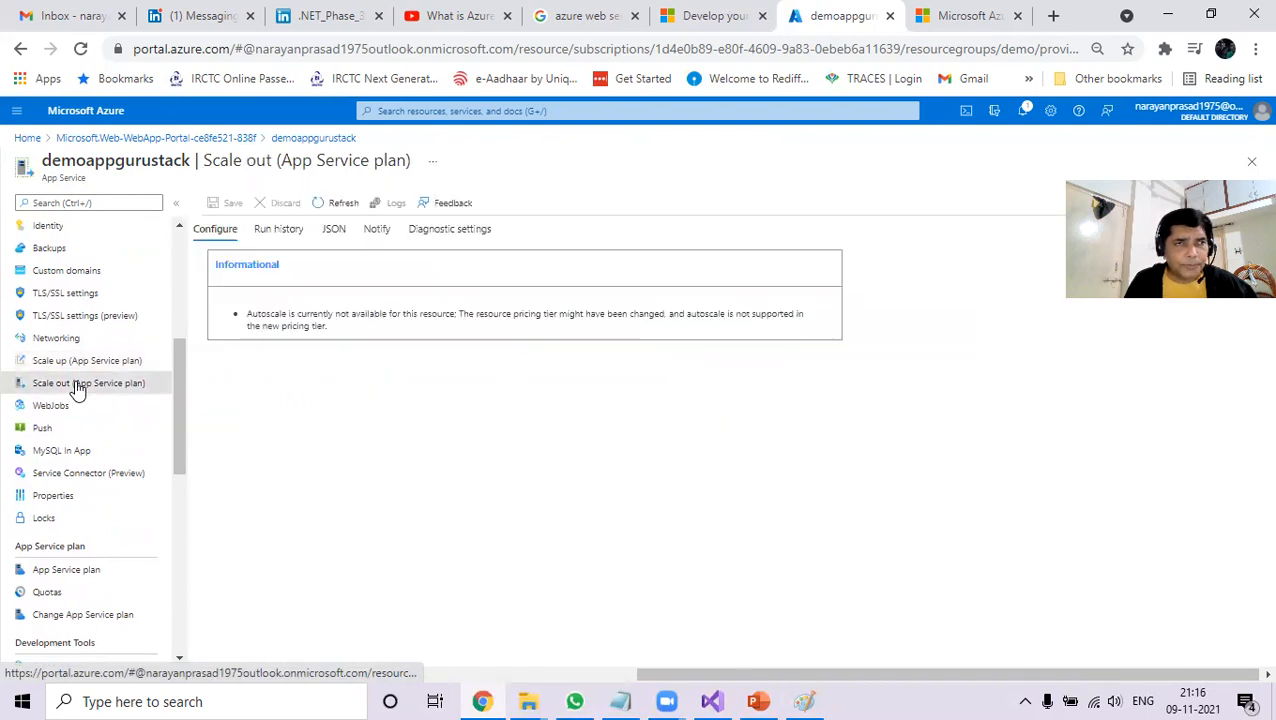
click(77, 362)
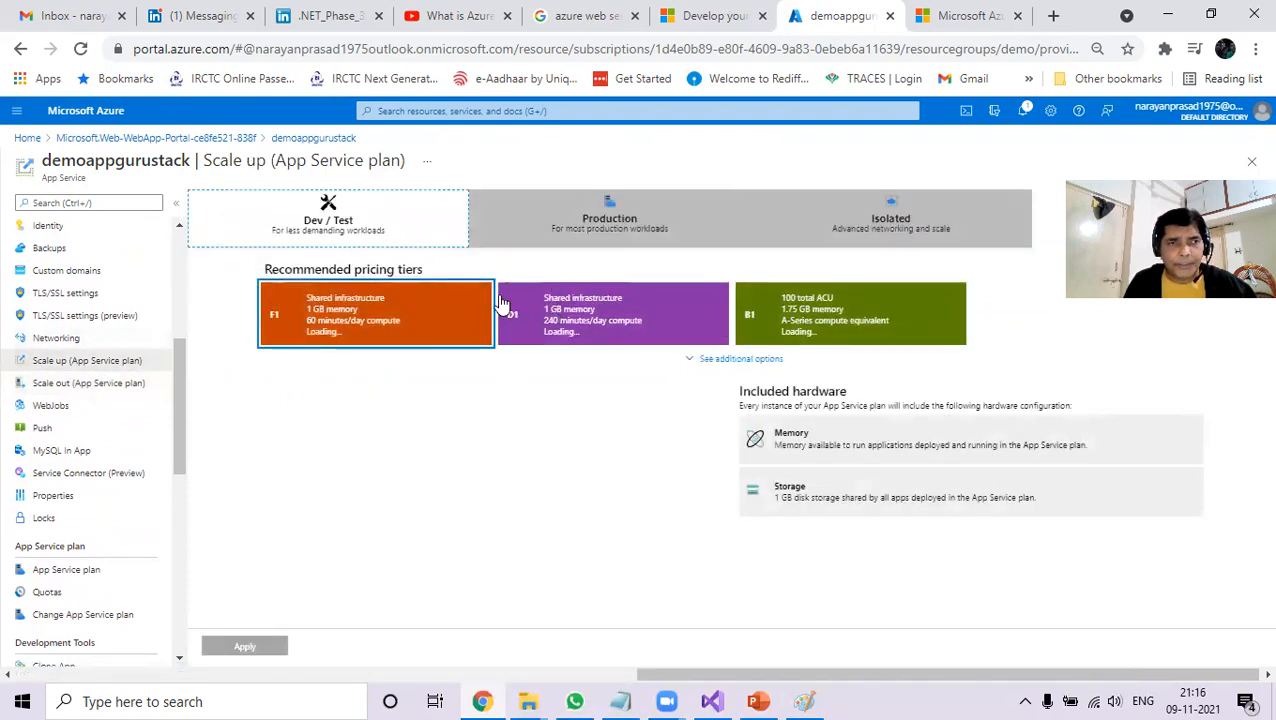
click(576, 222)
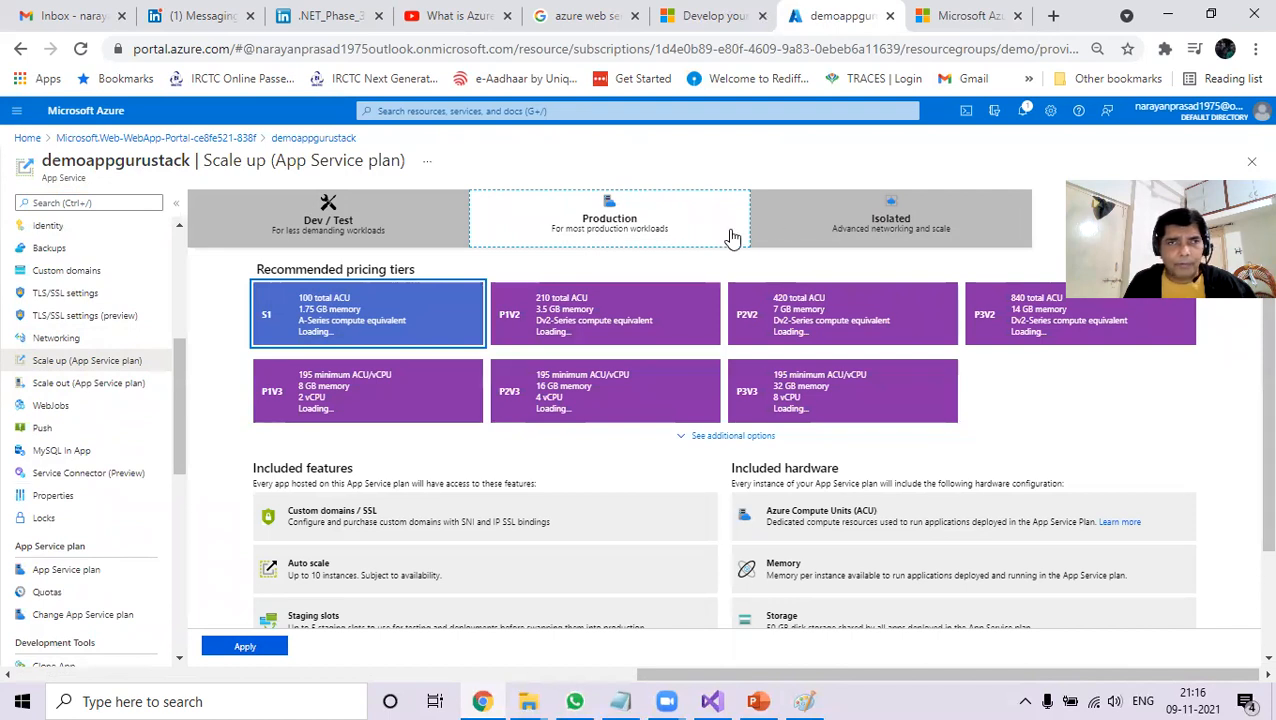
click(373, 237)
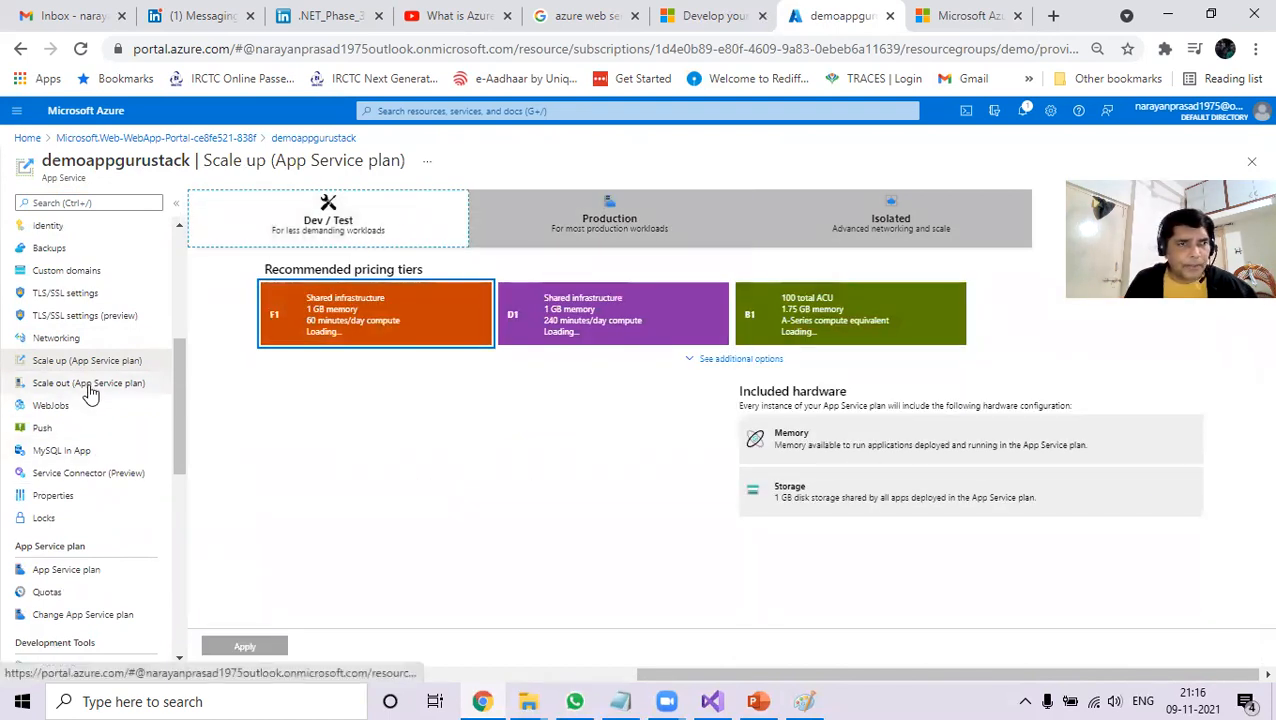
click(89, 386)
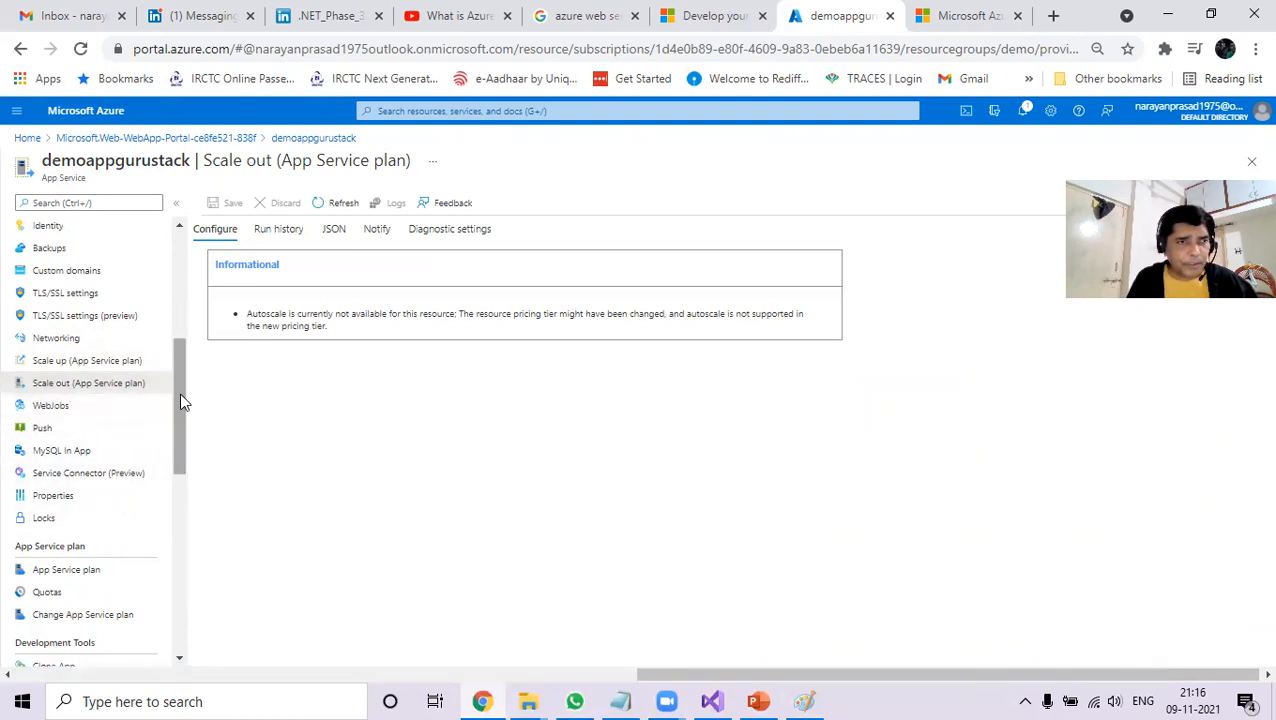
View the Change App Service plan and Locks pages of the demoappgurustack web app.
drag(179, 393, 179, 413)
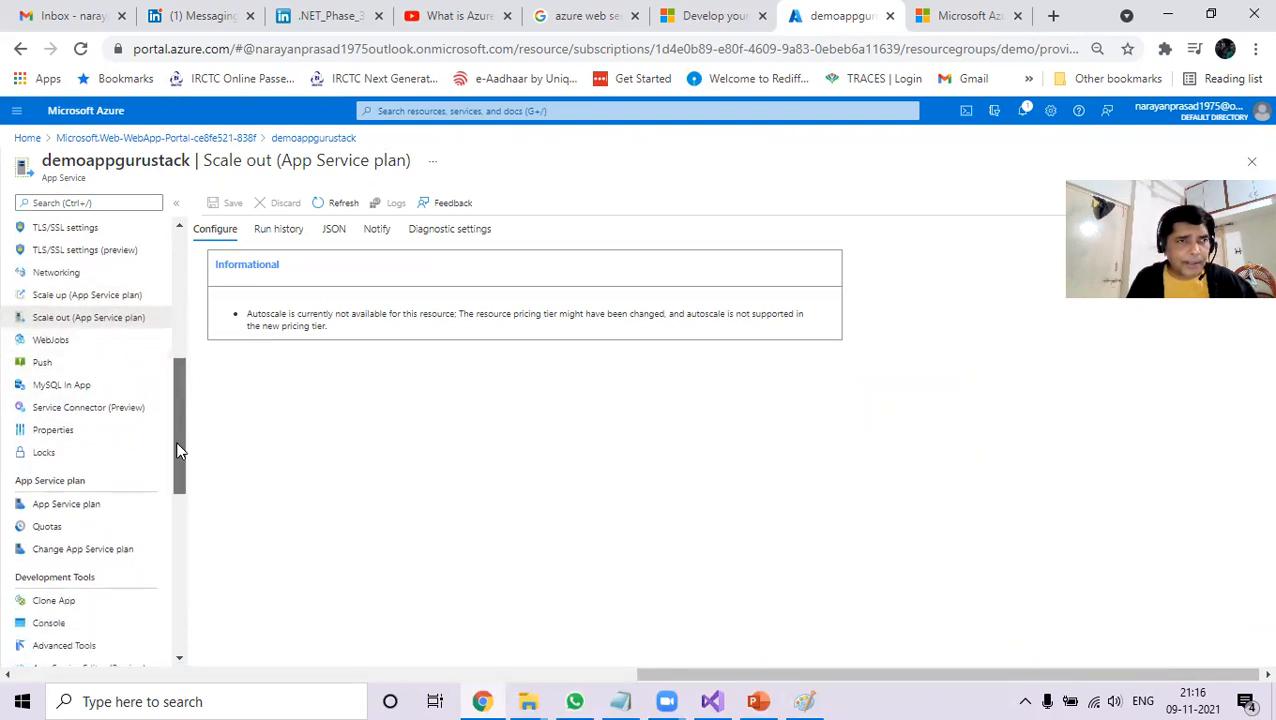
scroll(37, 458, down, 1)
click(37, 459)
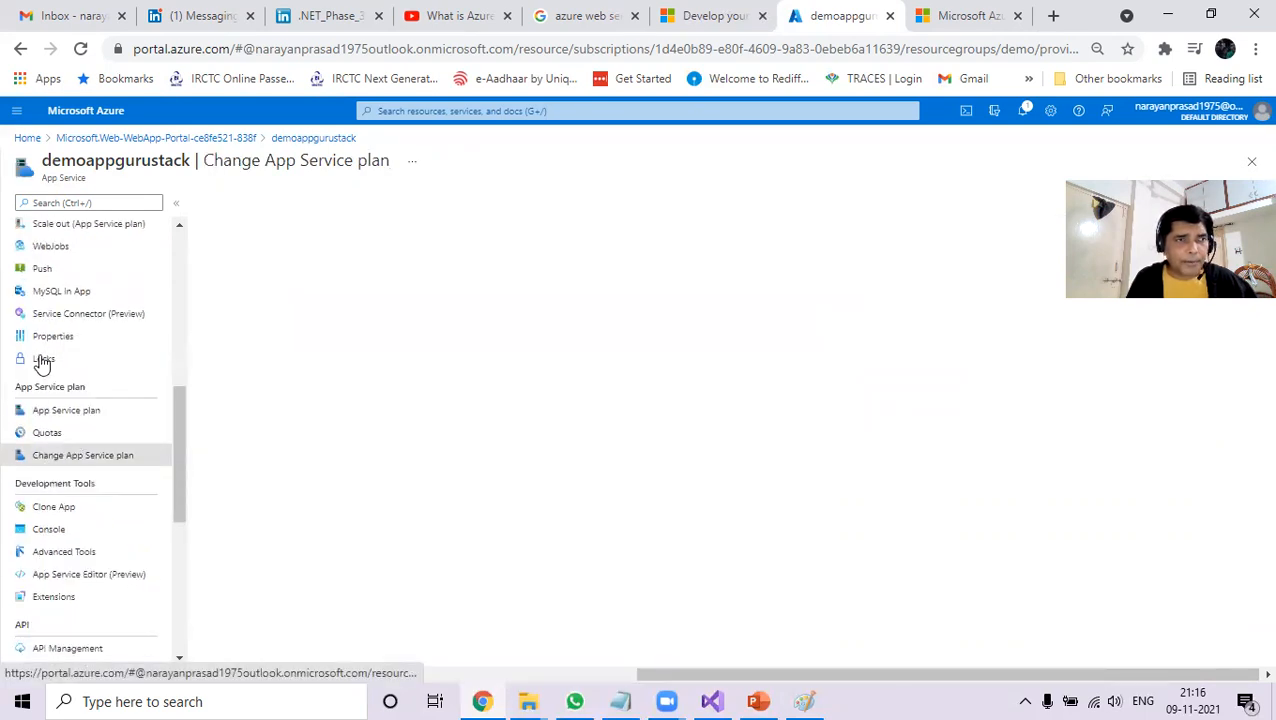
click(42, 362)
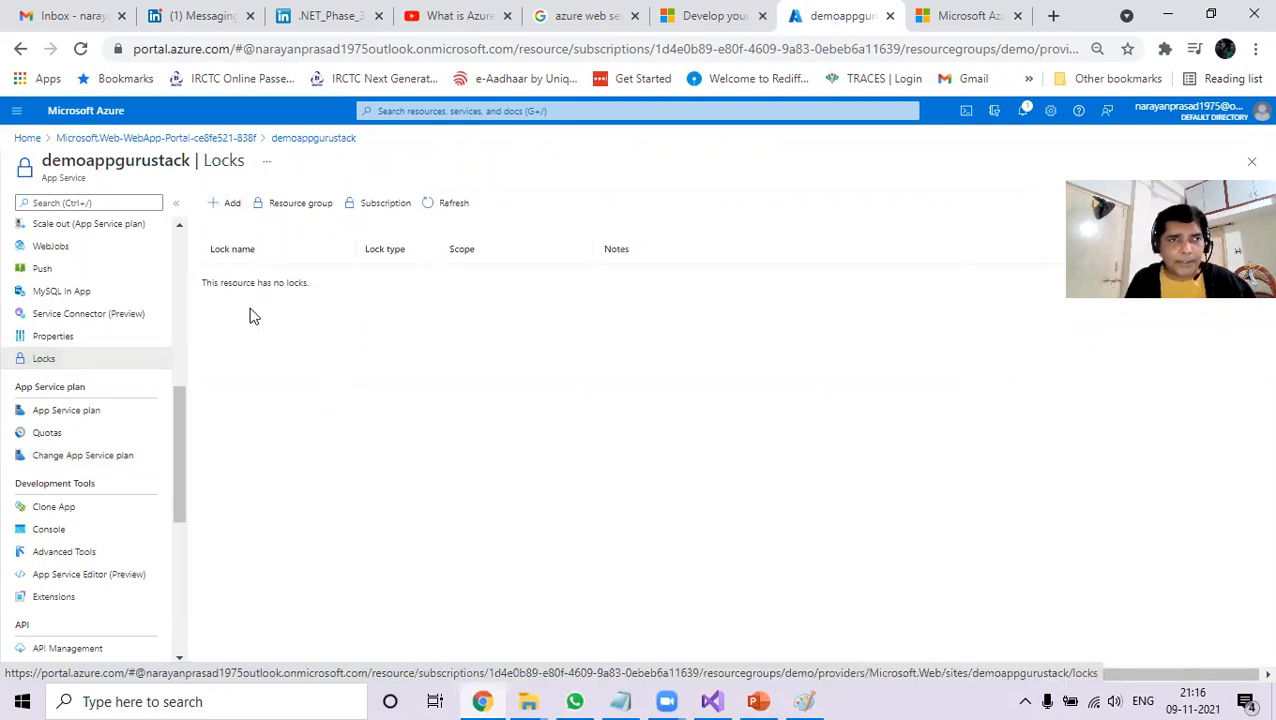
Open the web app's App Service plan, view its Logs page, and return to the plan's Overview.
click(89, 415)
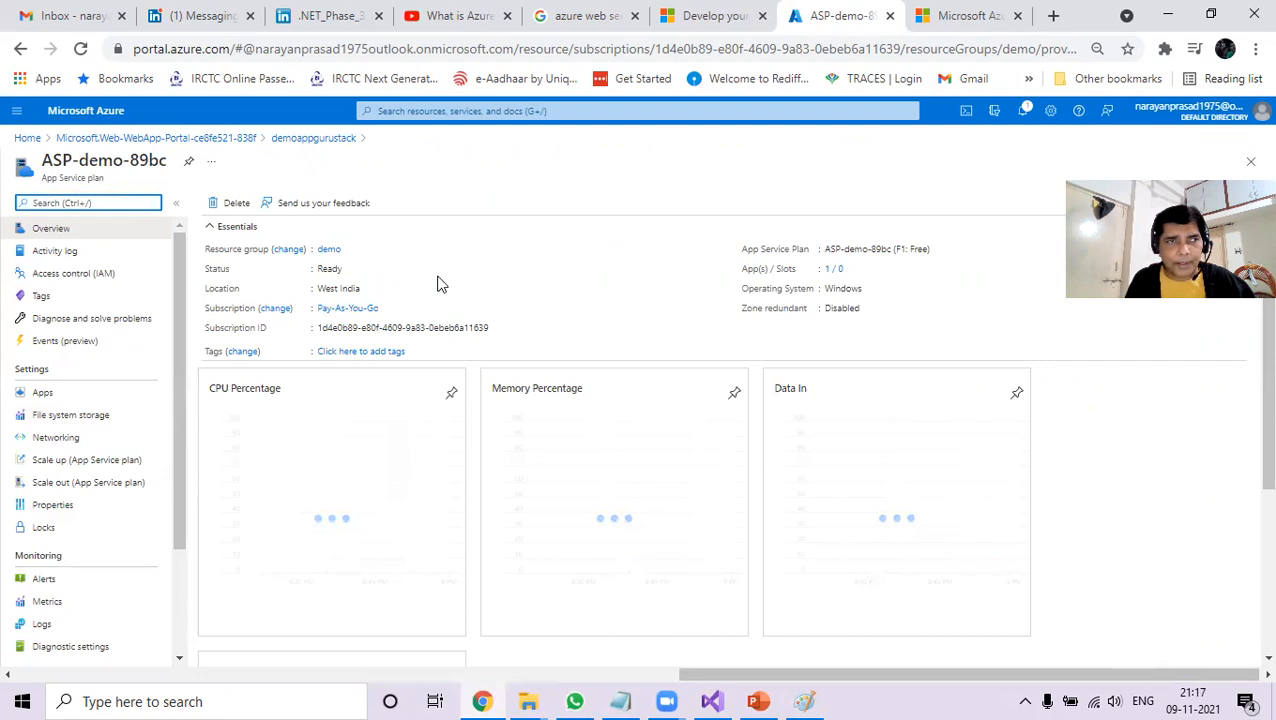
drag(181, 379, 157, 528)
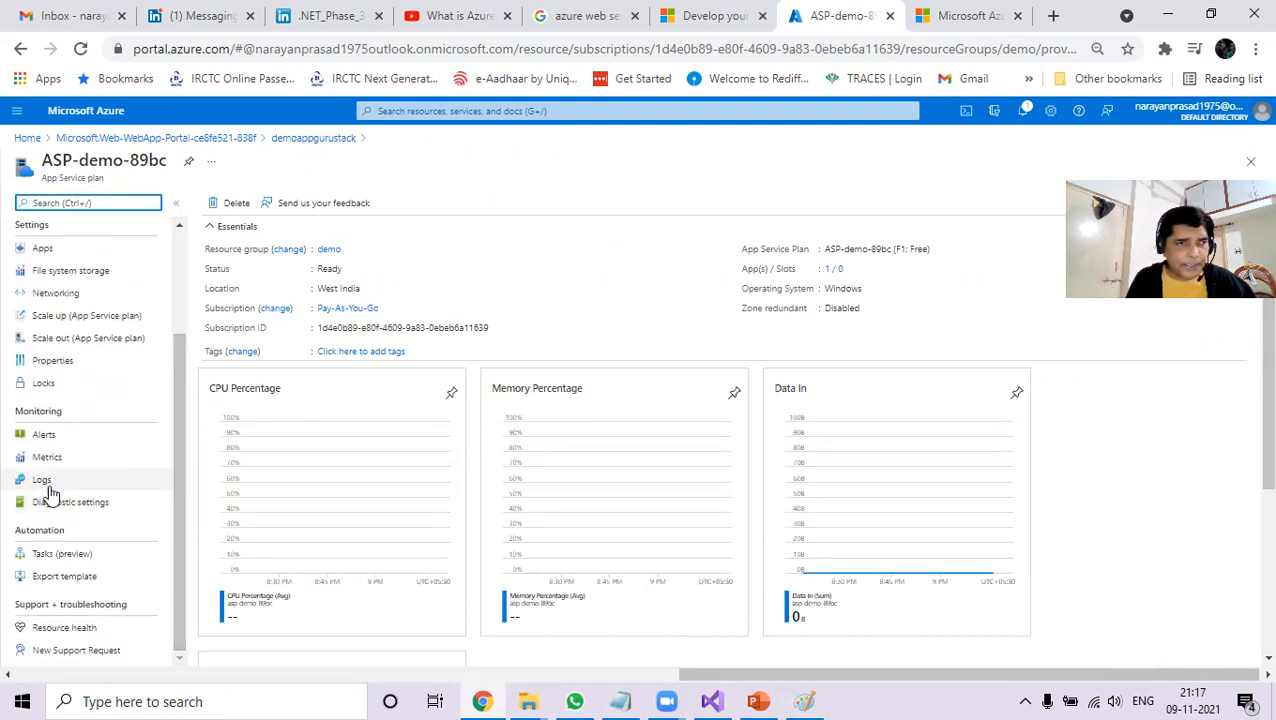
click(55, 482)
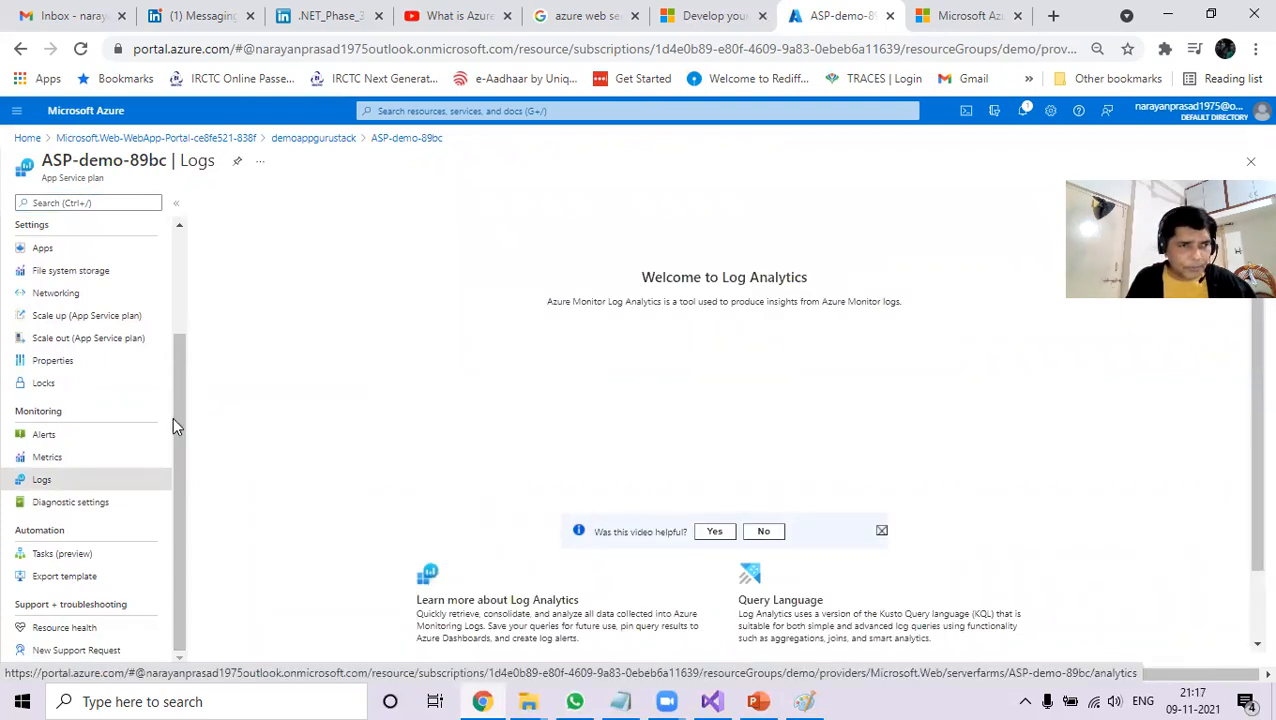
drag(172, 417, 176, 277)
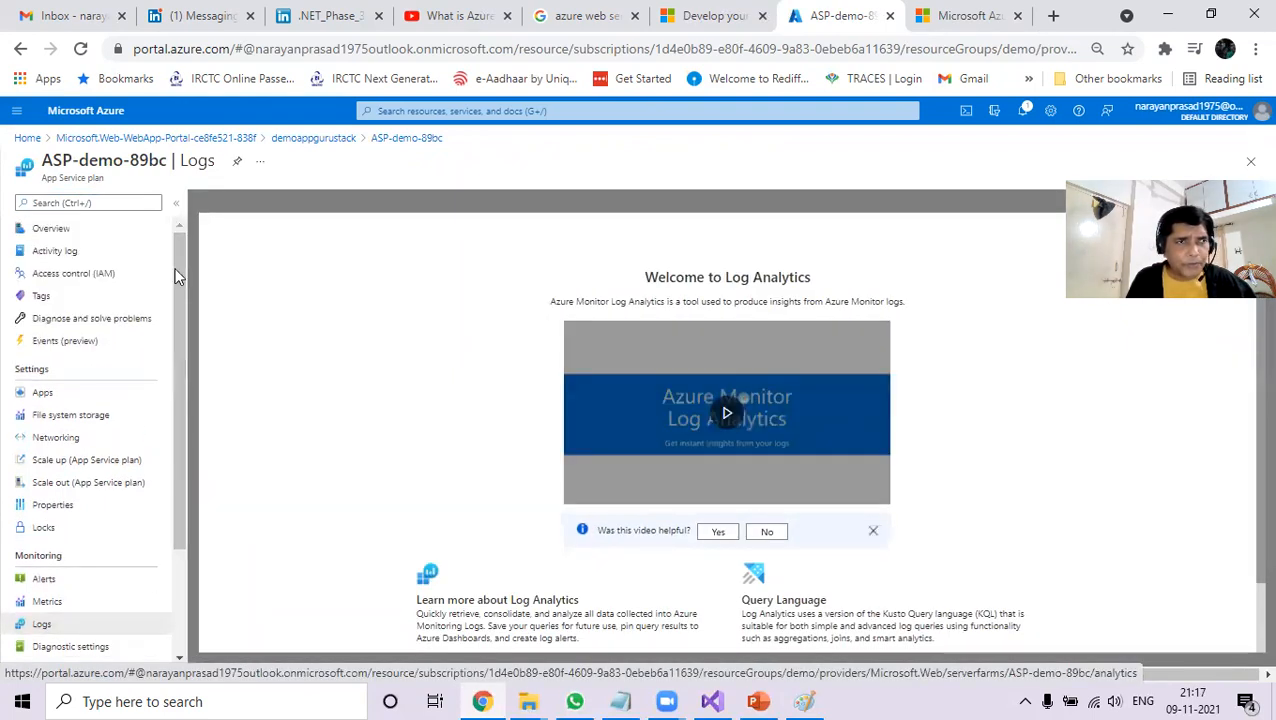
click(45, 230)
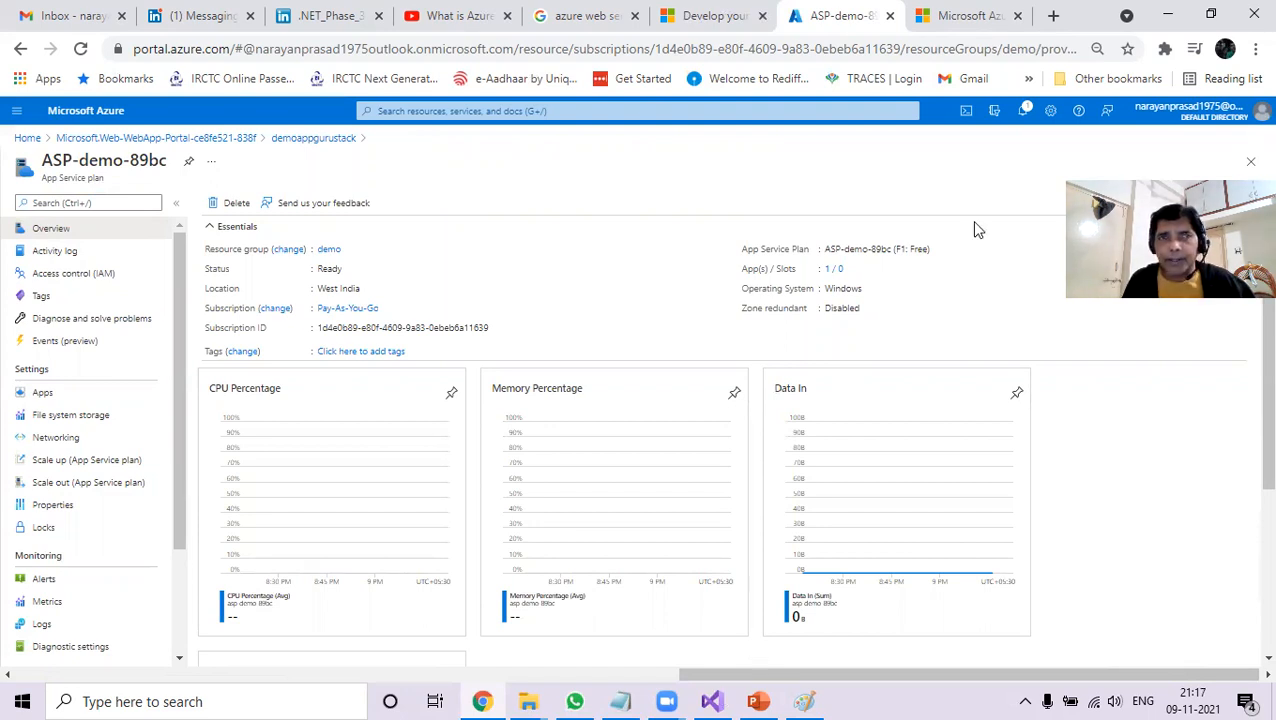
Switch to Visual Studio and start creating a new project.
key(alt+Tab)
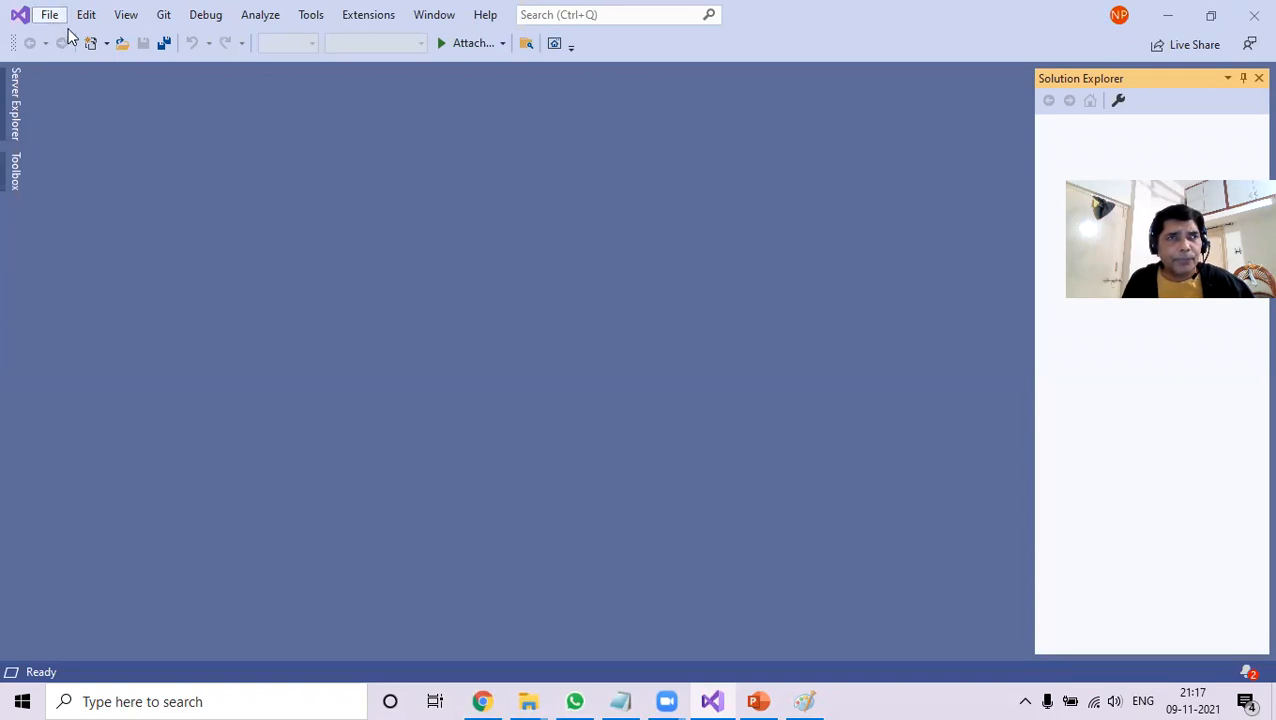
click(58, 17)
mouse_move(80, 40)
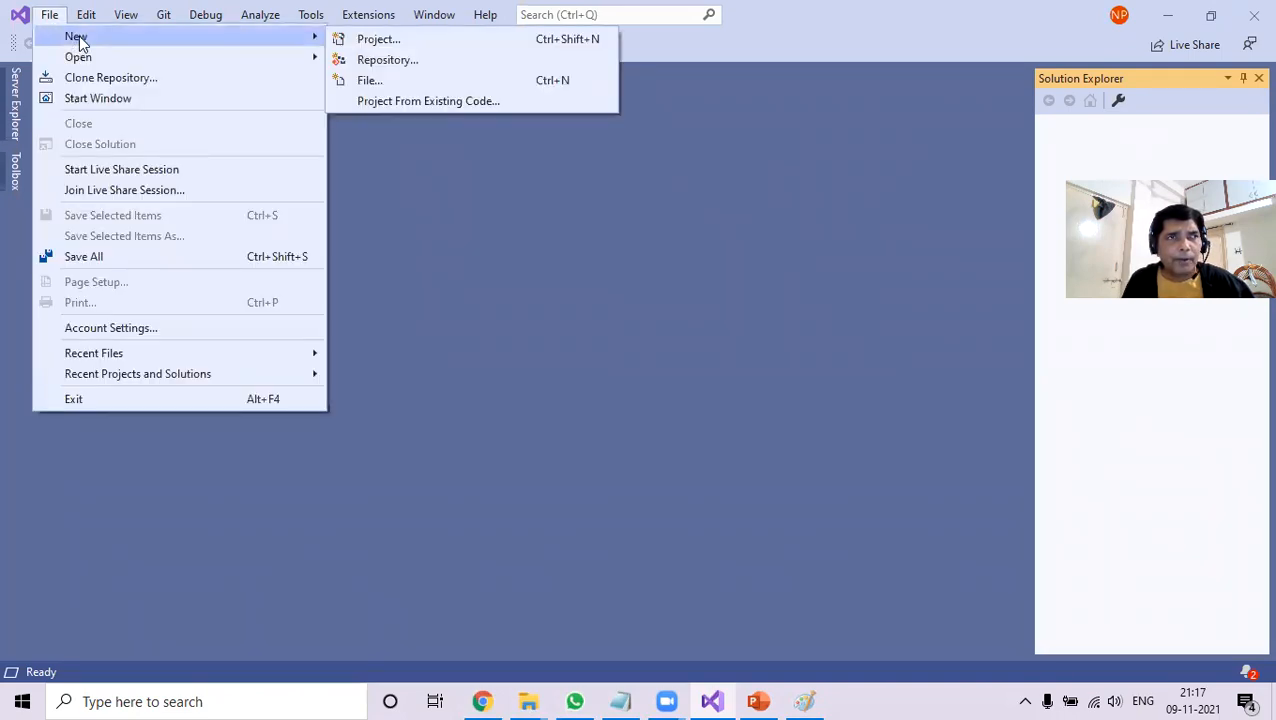
click(392, 40)
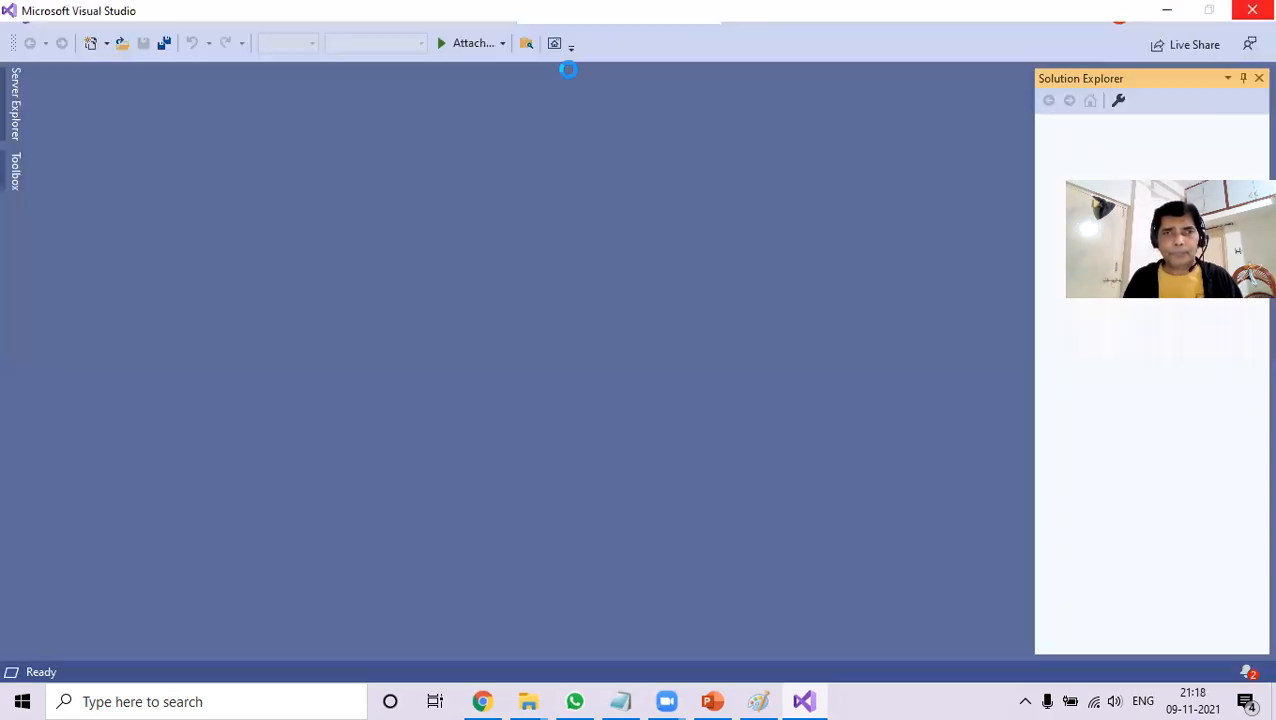
click(570, 65)
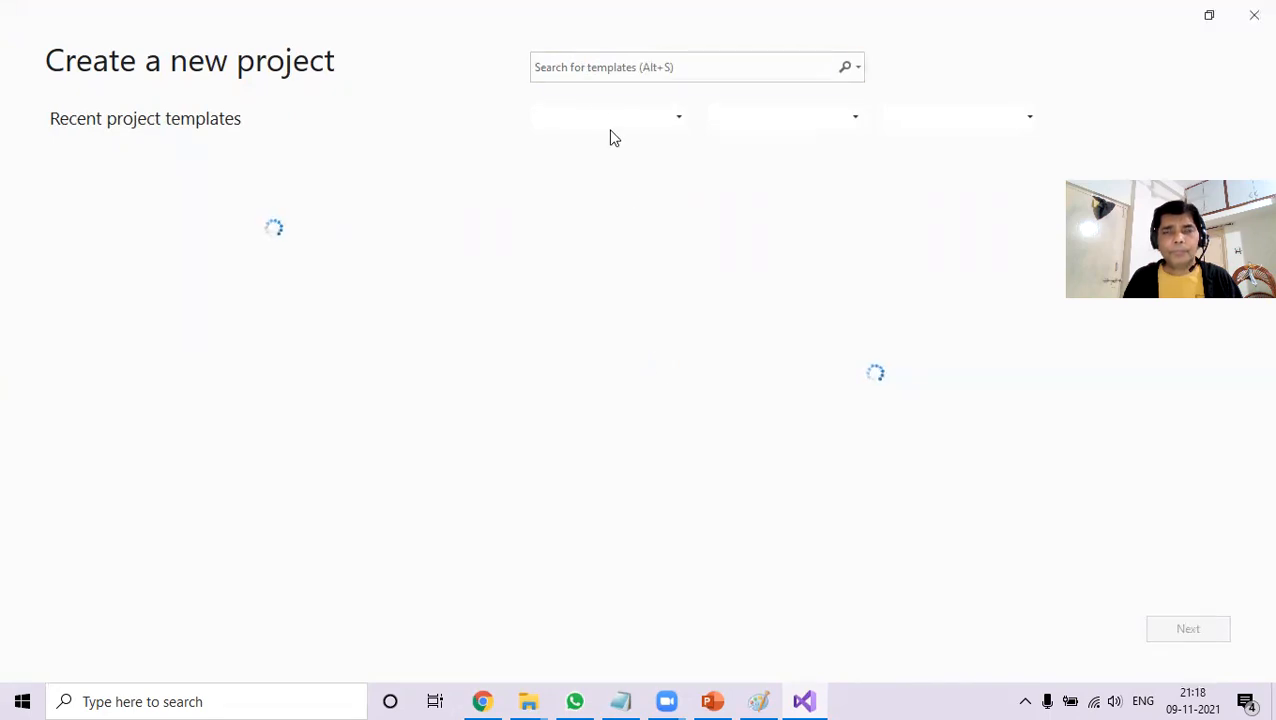
click(574, 65)
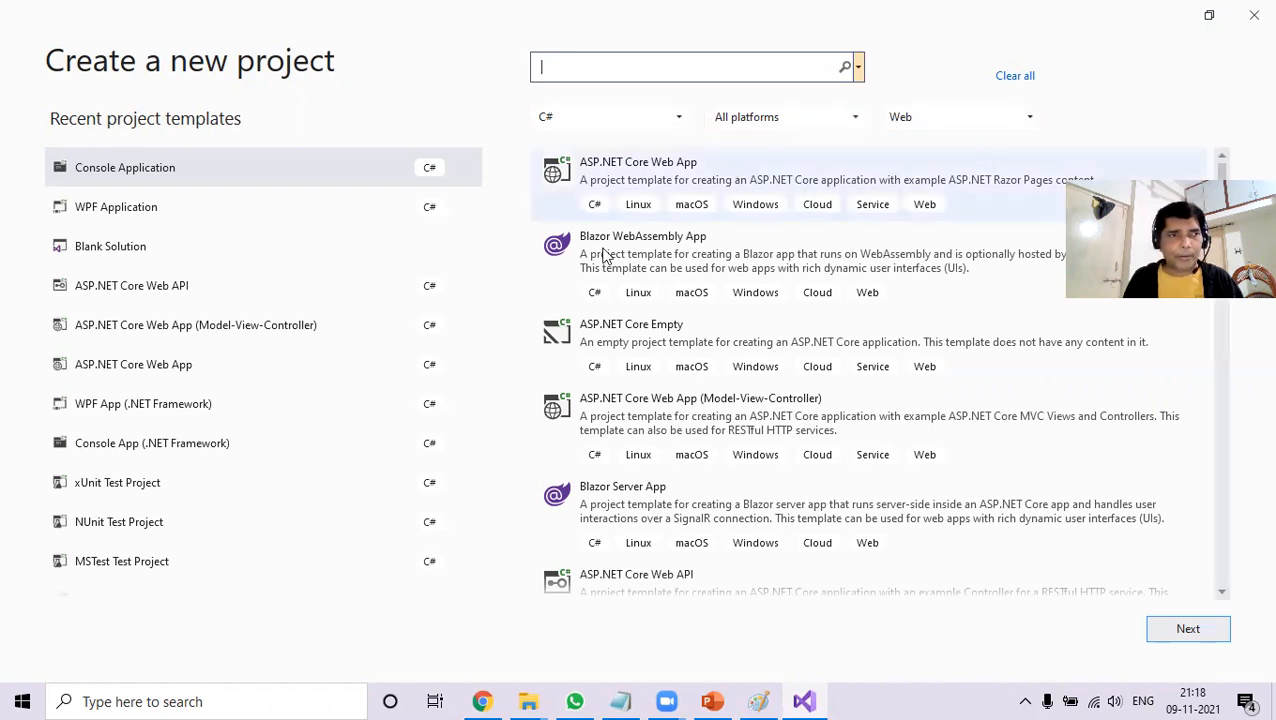
Create an ASP.NET Core Web App (Model-View-Controller) project named demoapp targeting .NET Core 3.1 (Long-term support), with authentication None and HTTPS configured.
click(140, 329)
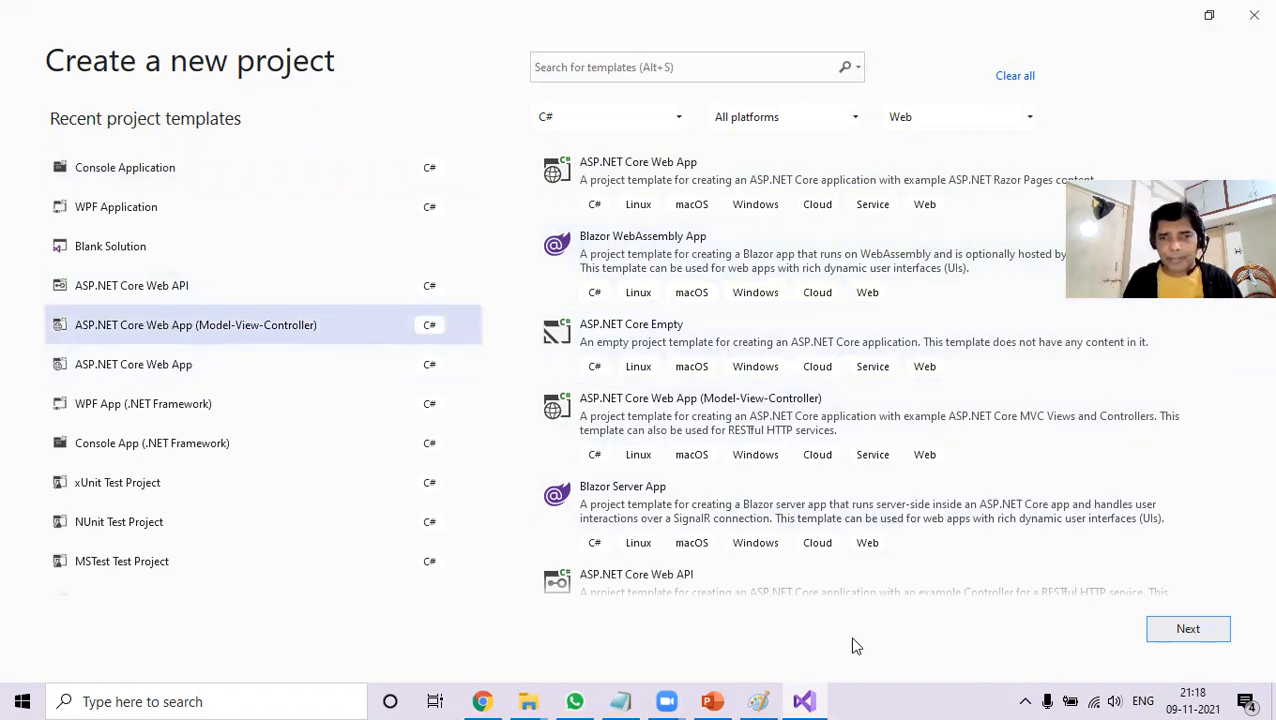
click(1180, 626)
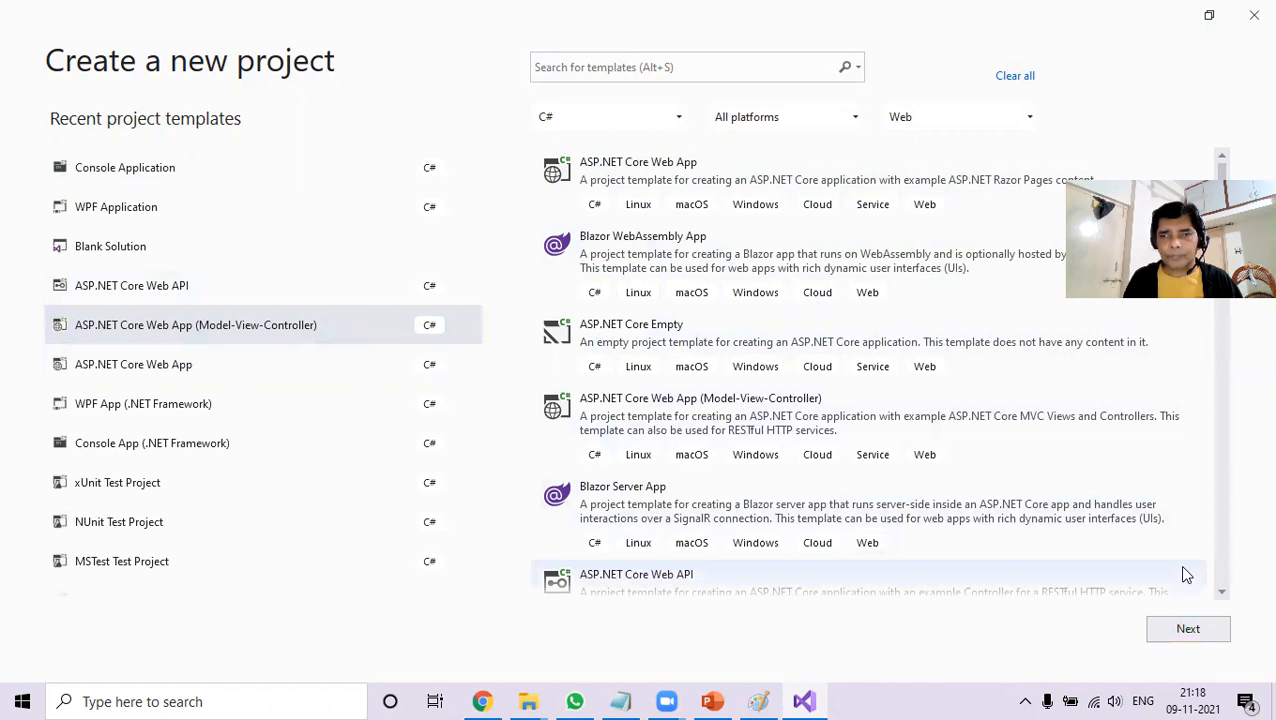
click(1185, 628)
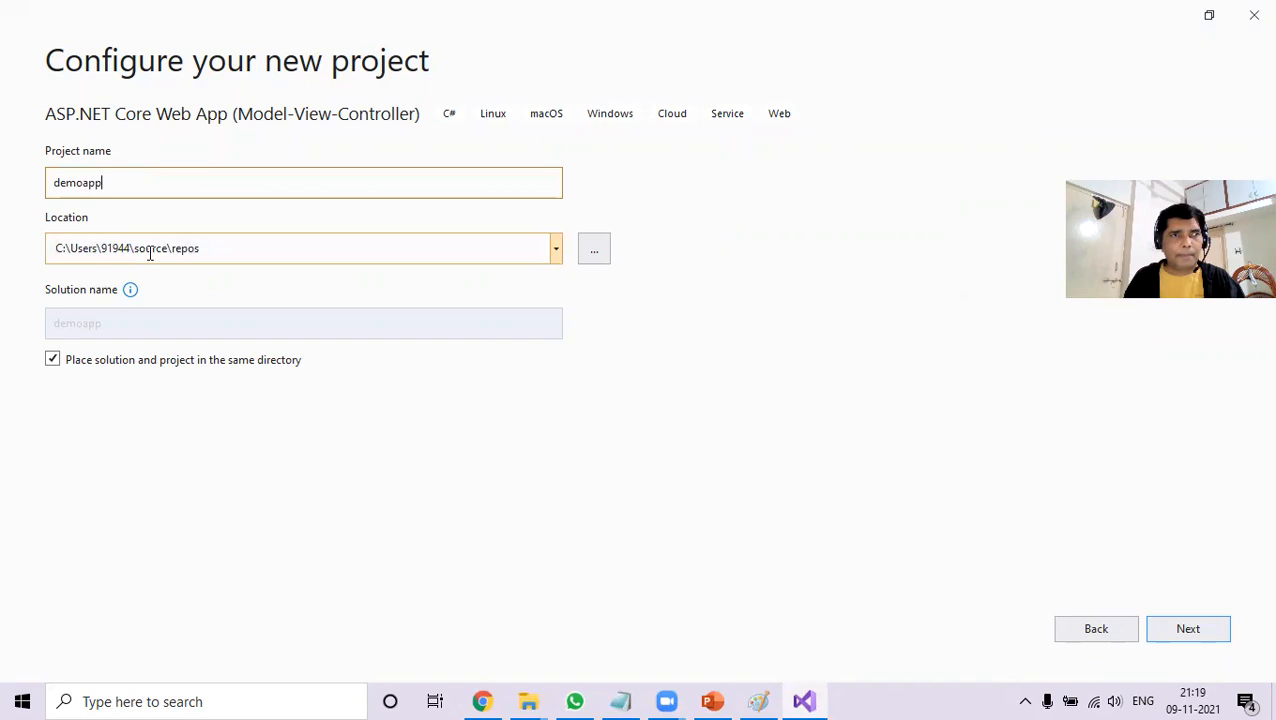
click(1198, 629)
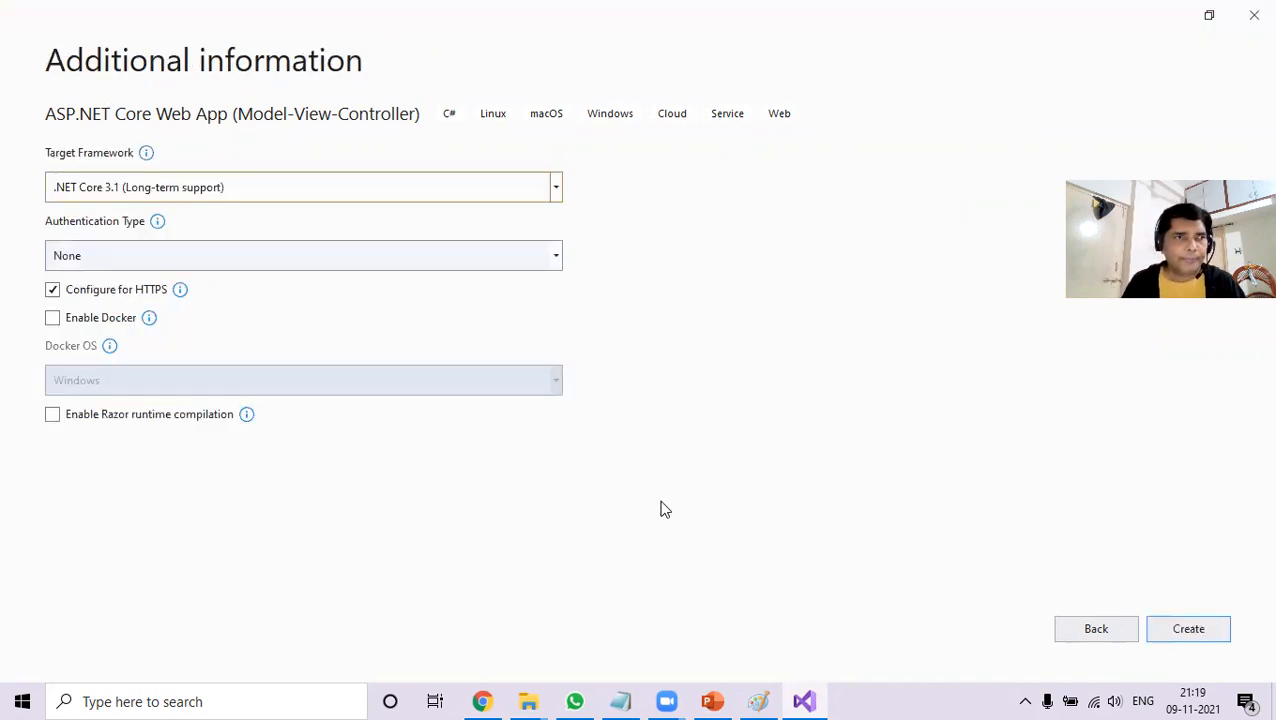
click(1189, 631)
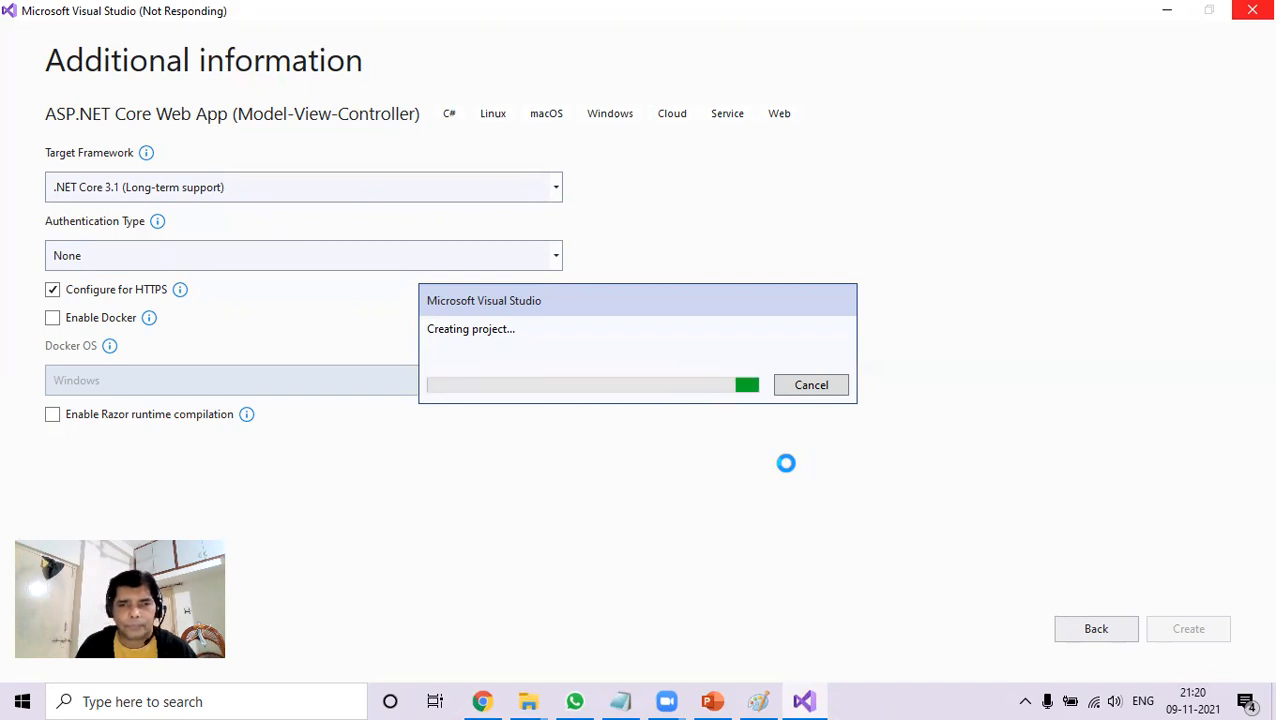
Close the open Paint window.
right_click(758, 701)
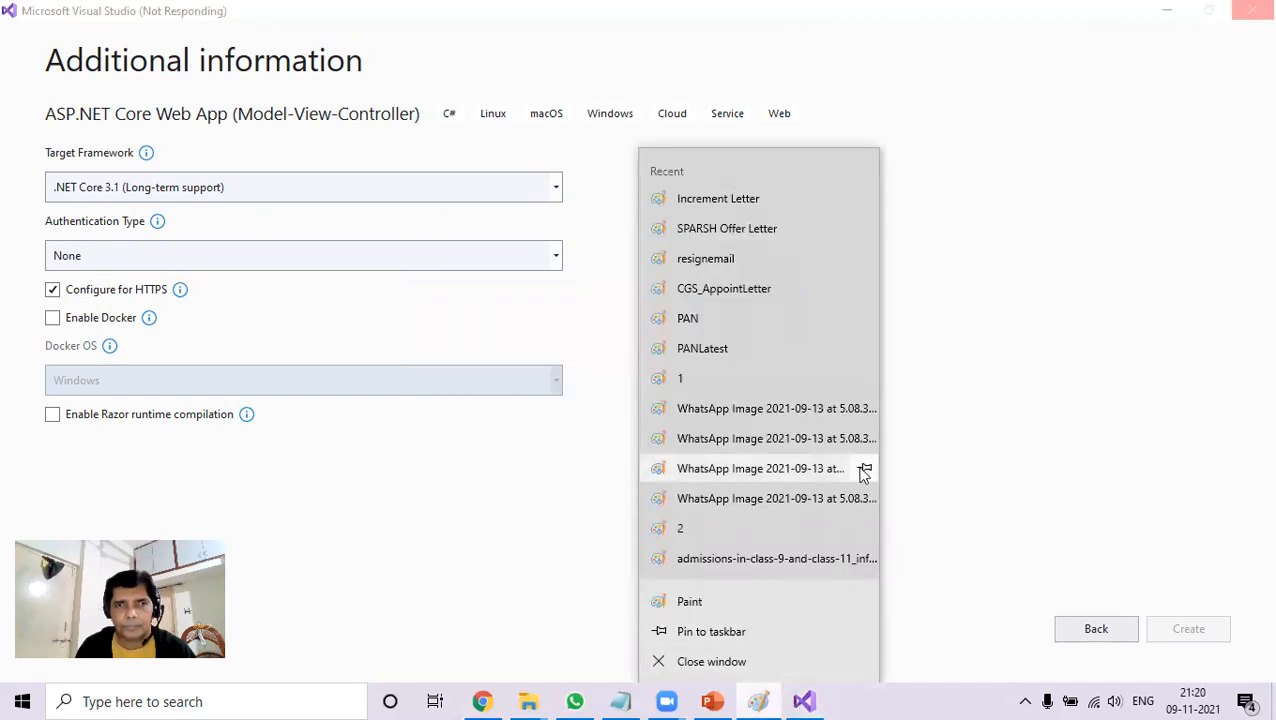
click(761, 640)
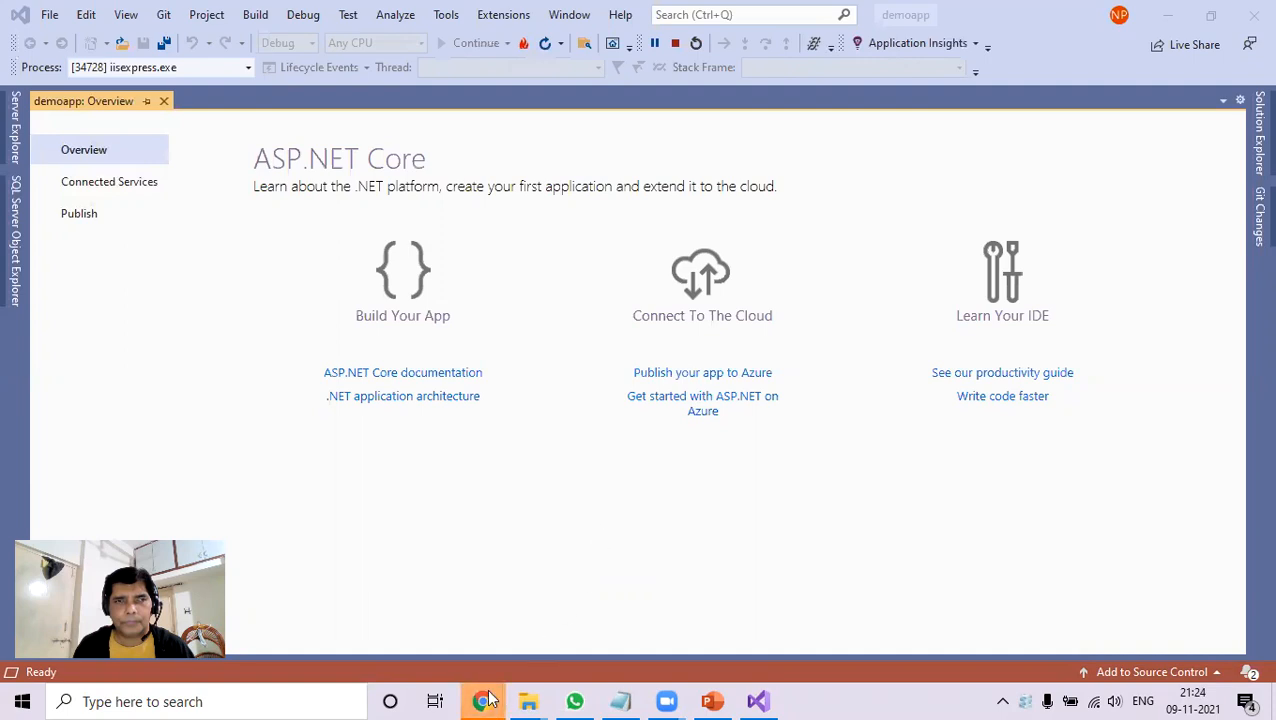
View the locally running demoapp home page in Chrome, return to Visual Studio, and stop debugging.
mouse_move(489, 699)
click(558, 612)
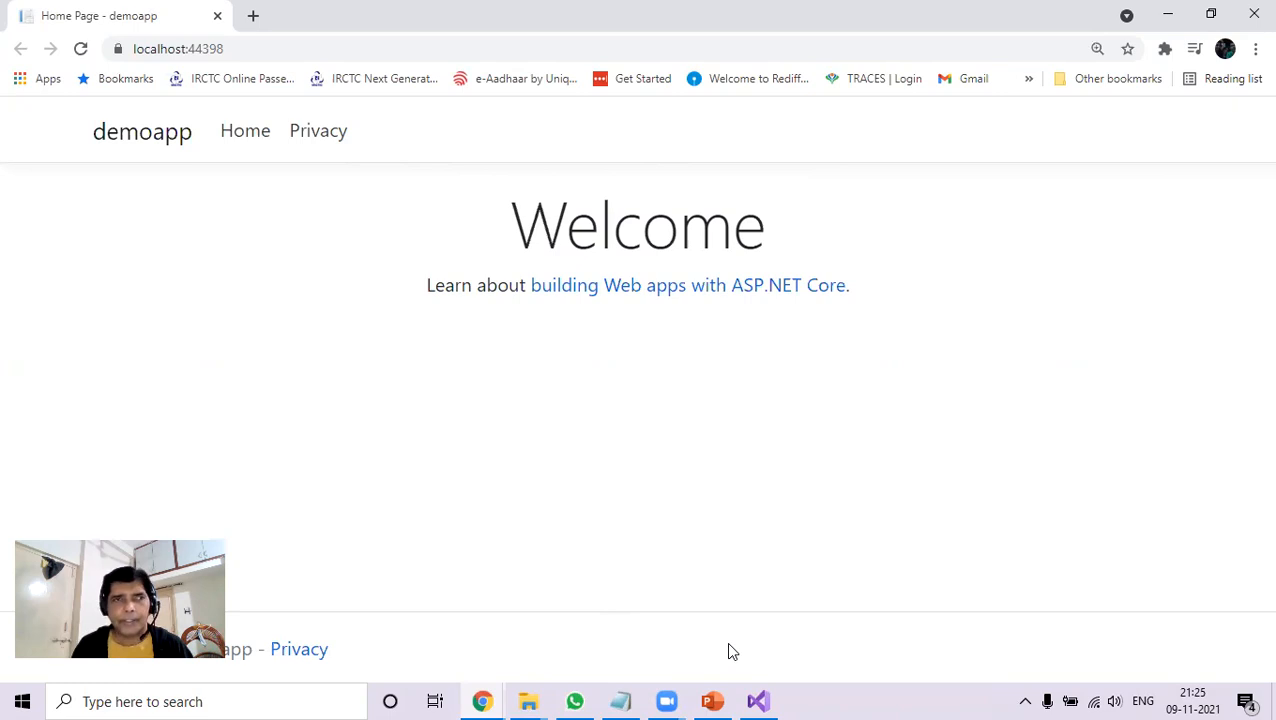
key(alt+Tab)
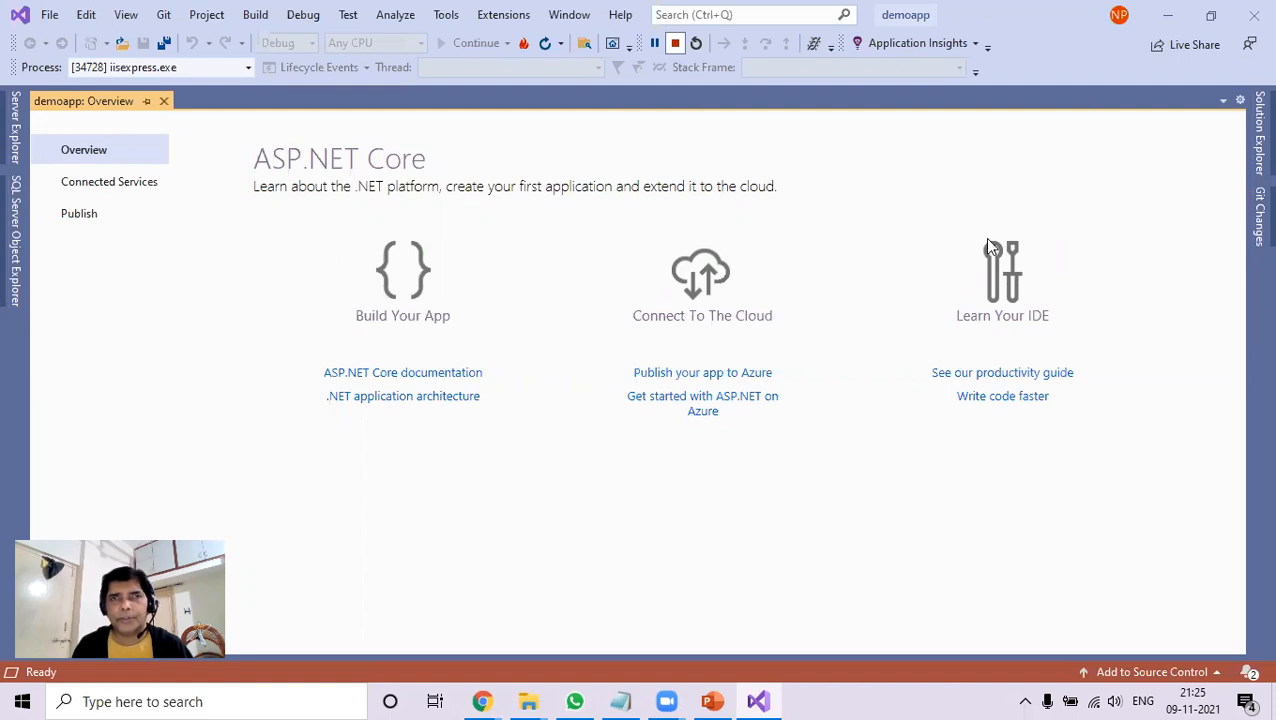
key(shift+F5)
click(1018, 407)
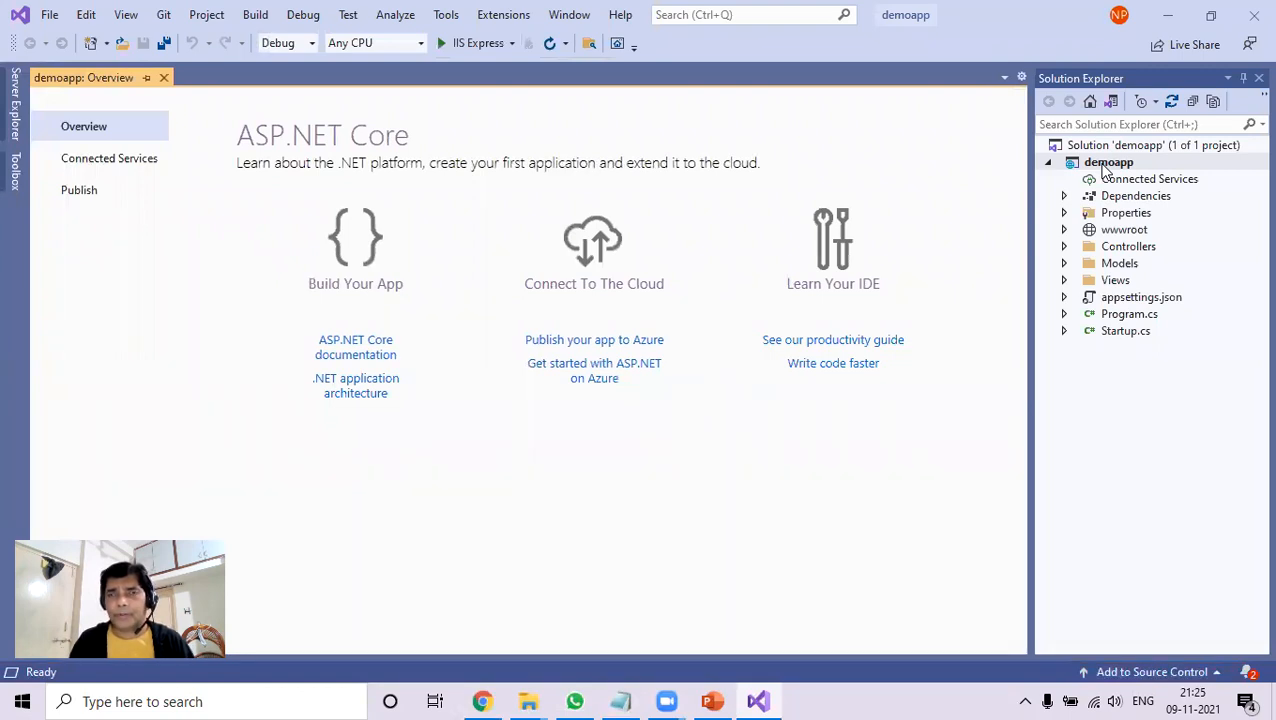
Start publishing the demoapp project with Azure as the target and Azure App Service (Windows) as the specific target.
right_click(1104, 165)
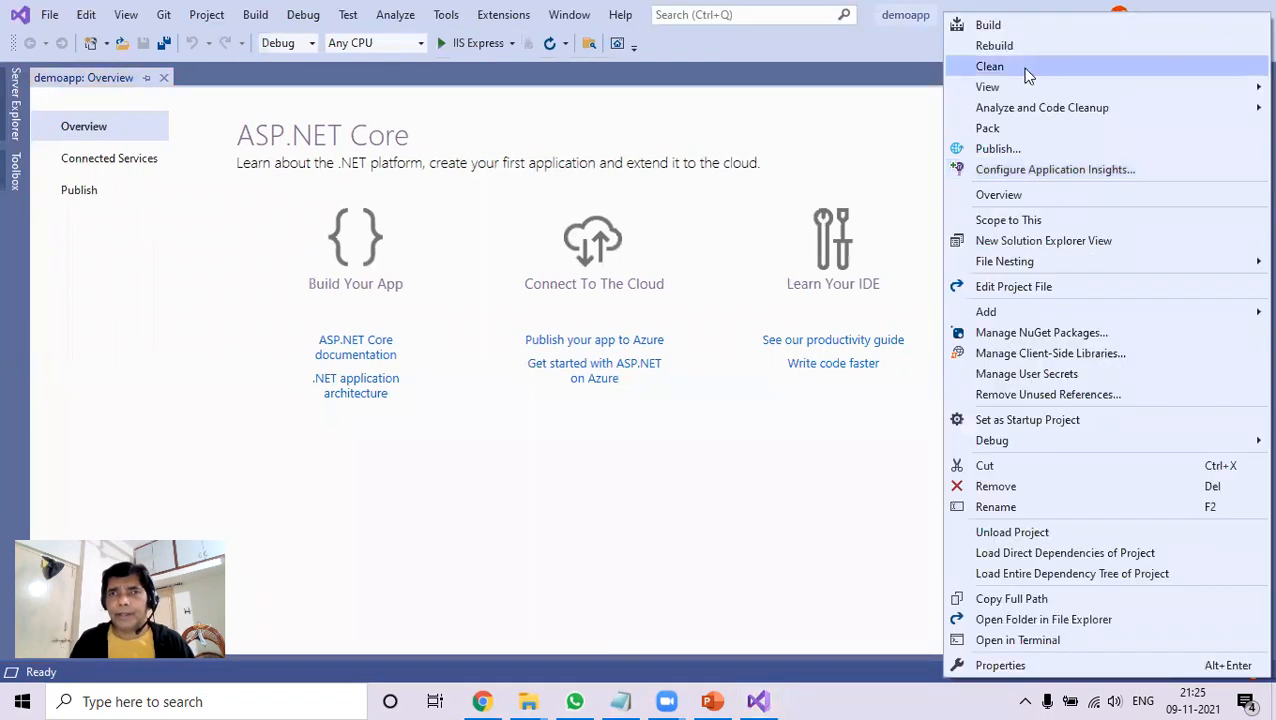
click(1014, 148)
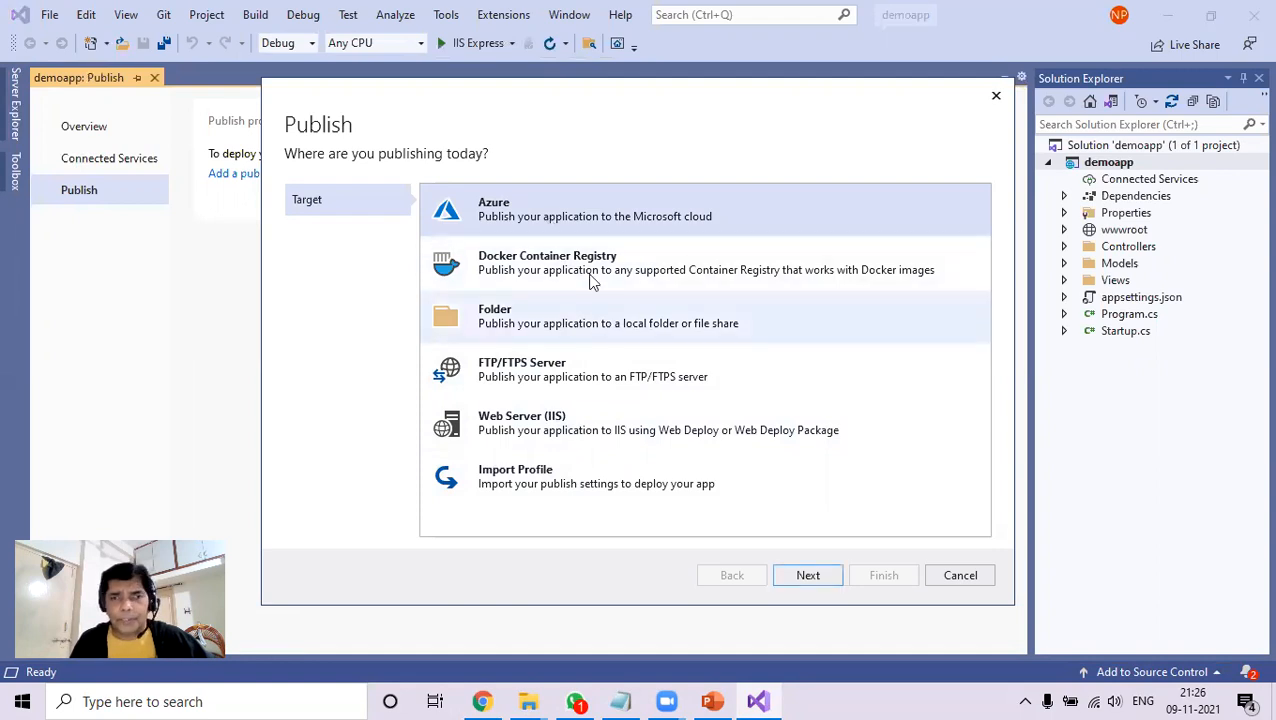
click(805, 574)
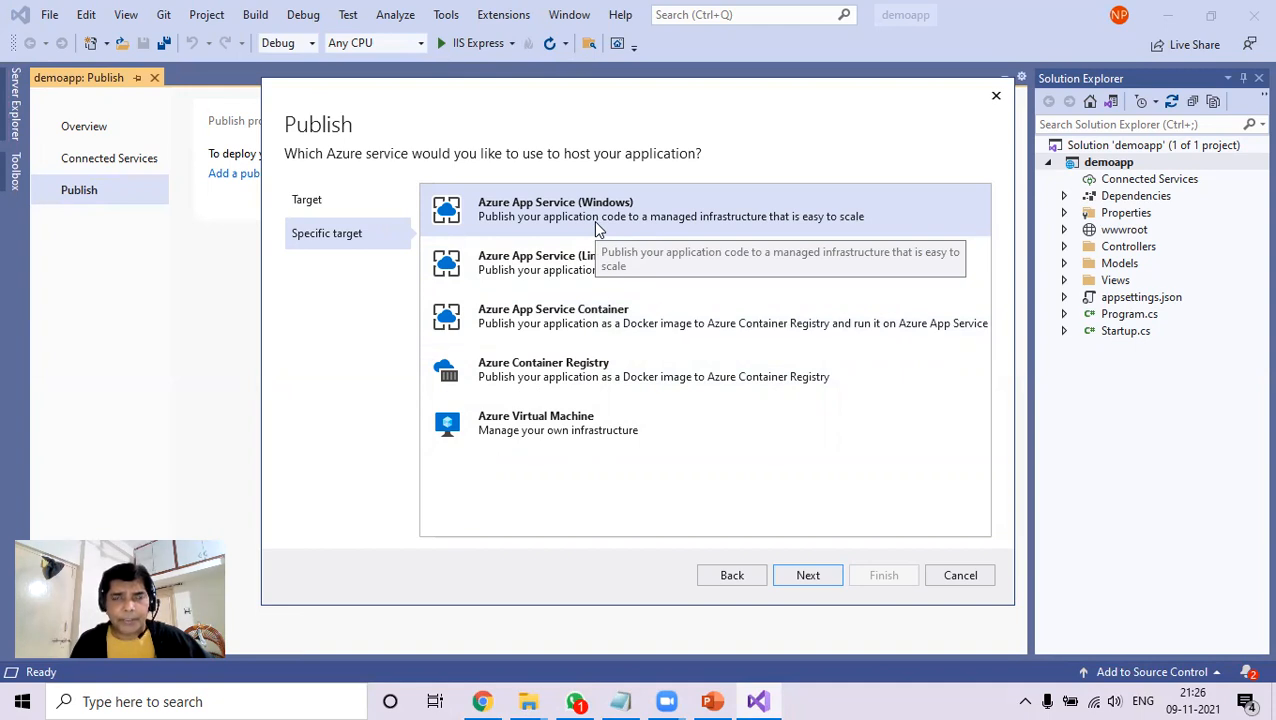
click(817, 575)
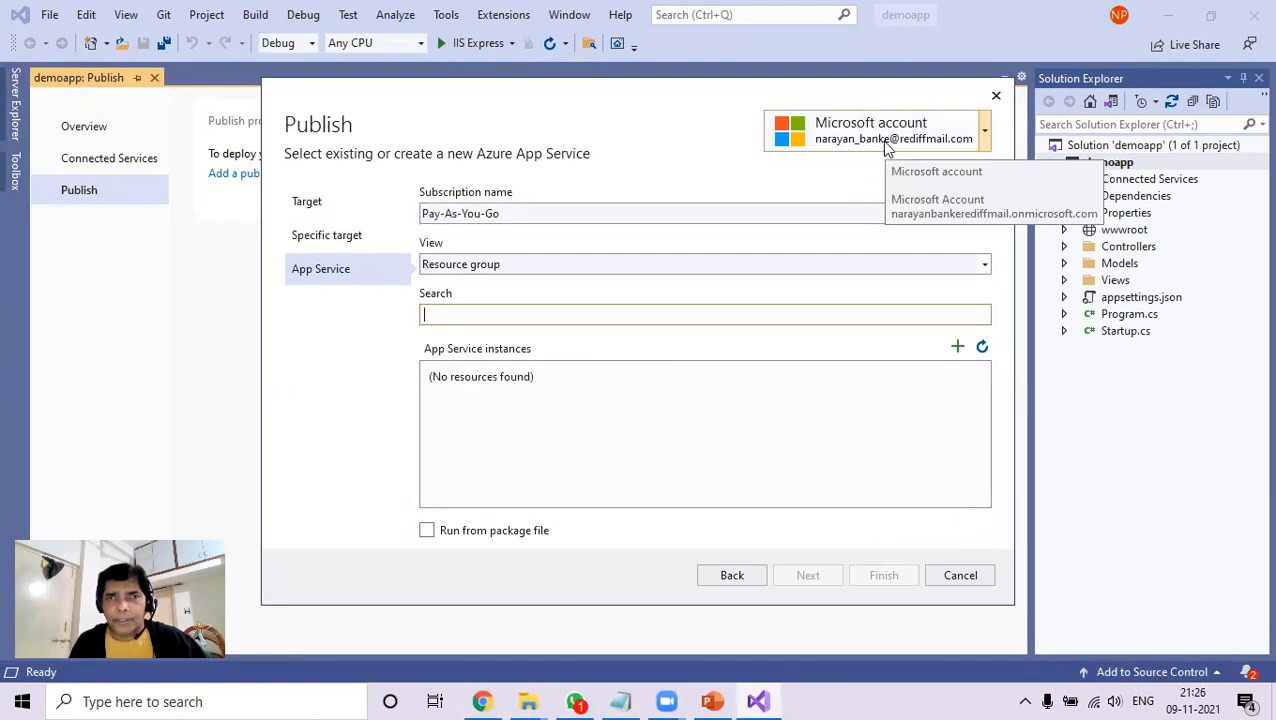
Switch to the Microsoft account that owns the web app and finish the publish profile with demoappgurustack from the demo resource group.
click(985, 135)
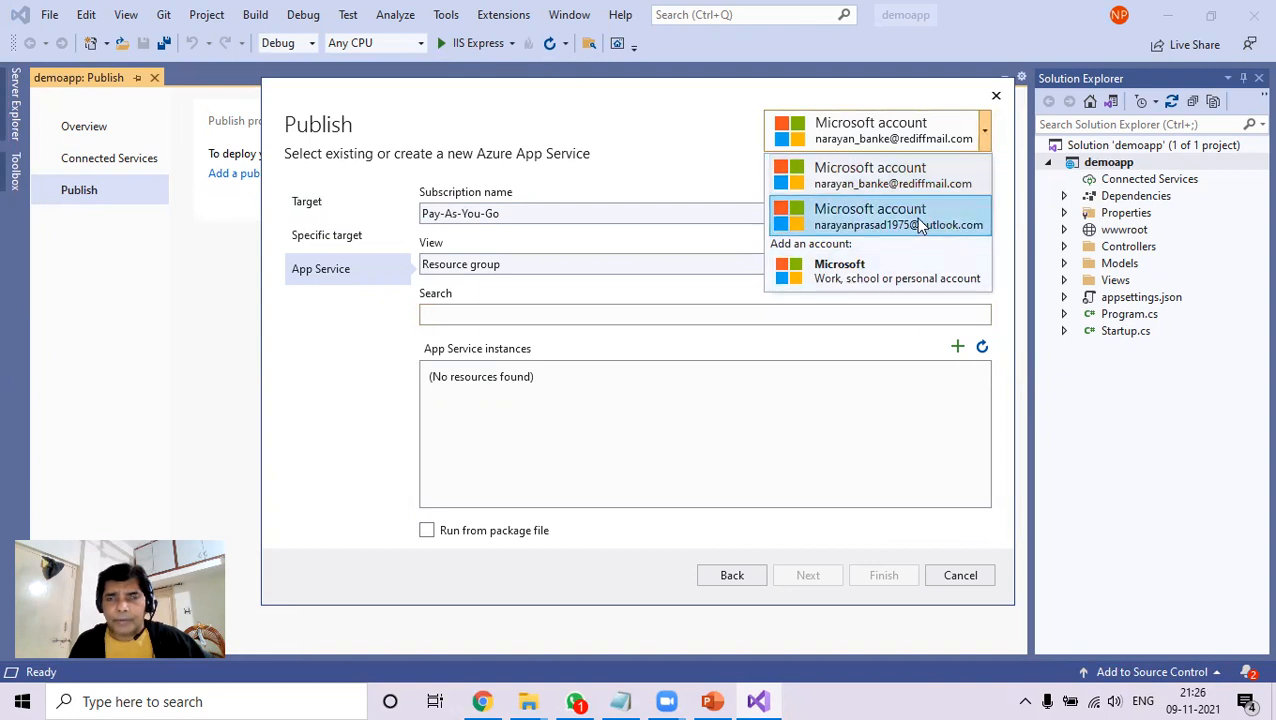
click(866, 222)
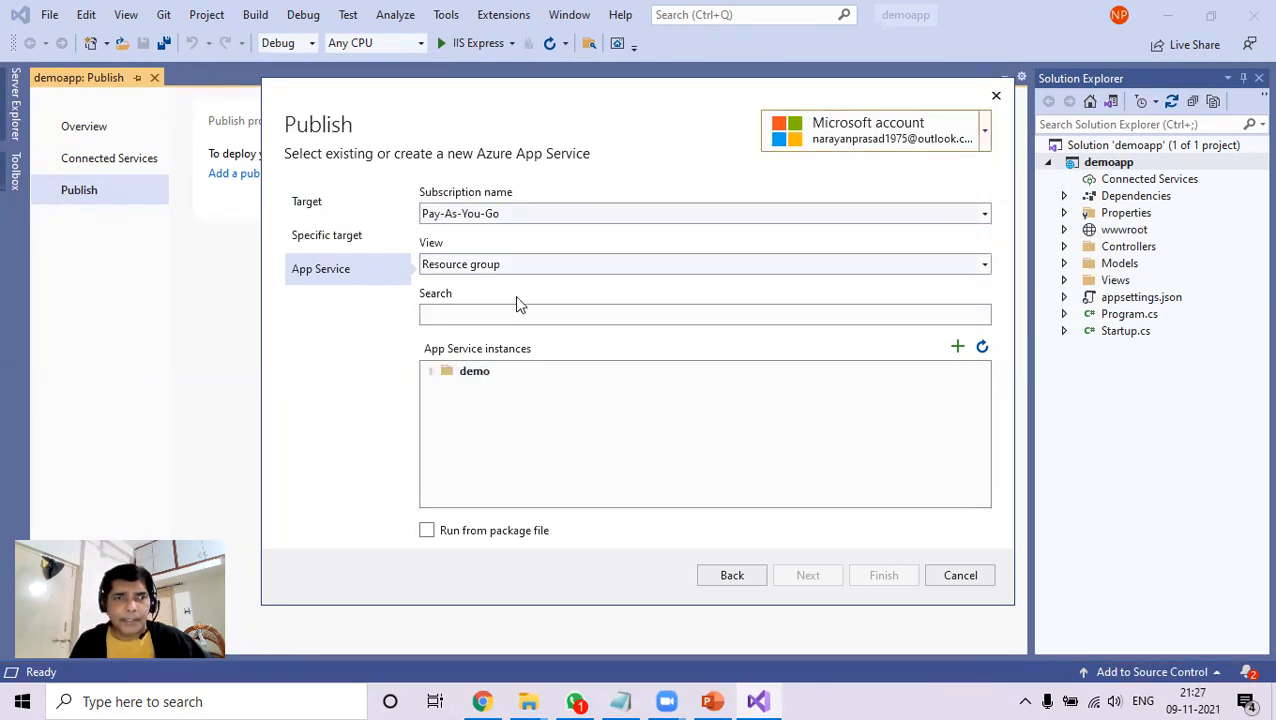
click(431, 371)
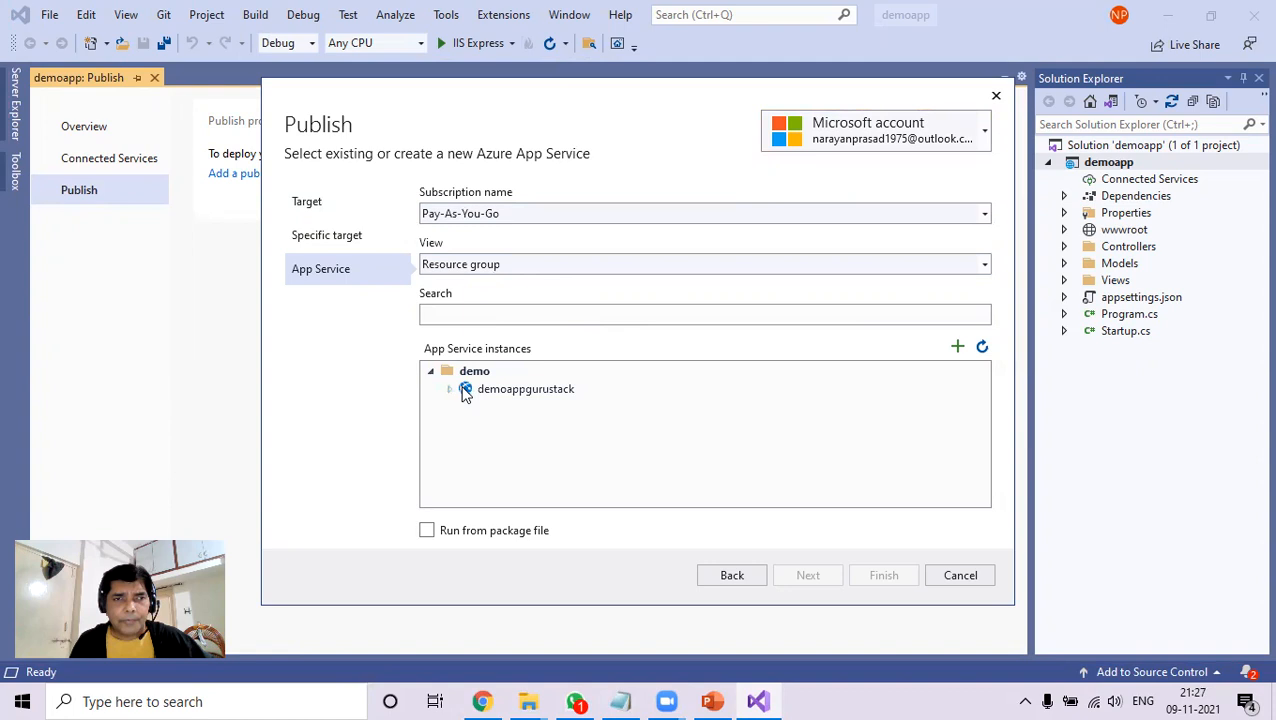
click(449, 389)
click(524, 390)
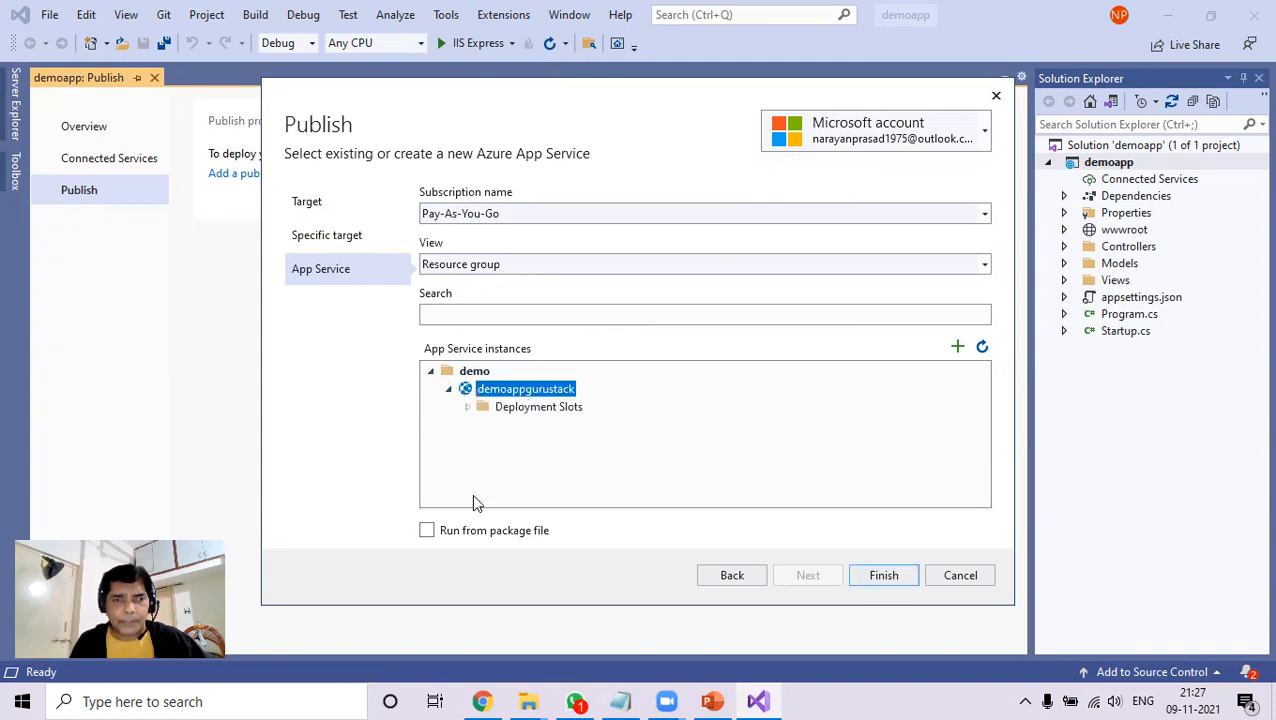
click(882, 575)
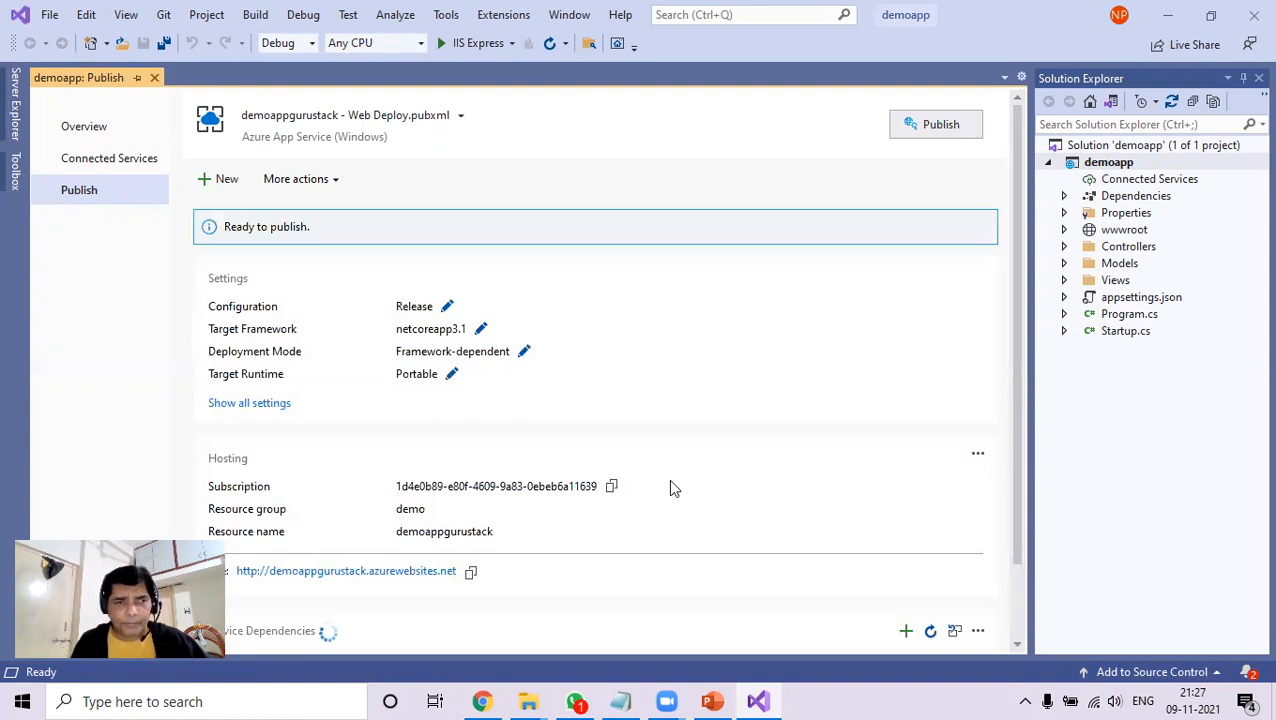
Review the publish profile's settings and hosting details, and publish demoapp to the Azure App Service.
drag(1012, 331, 1005, 493)
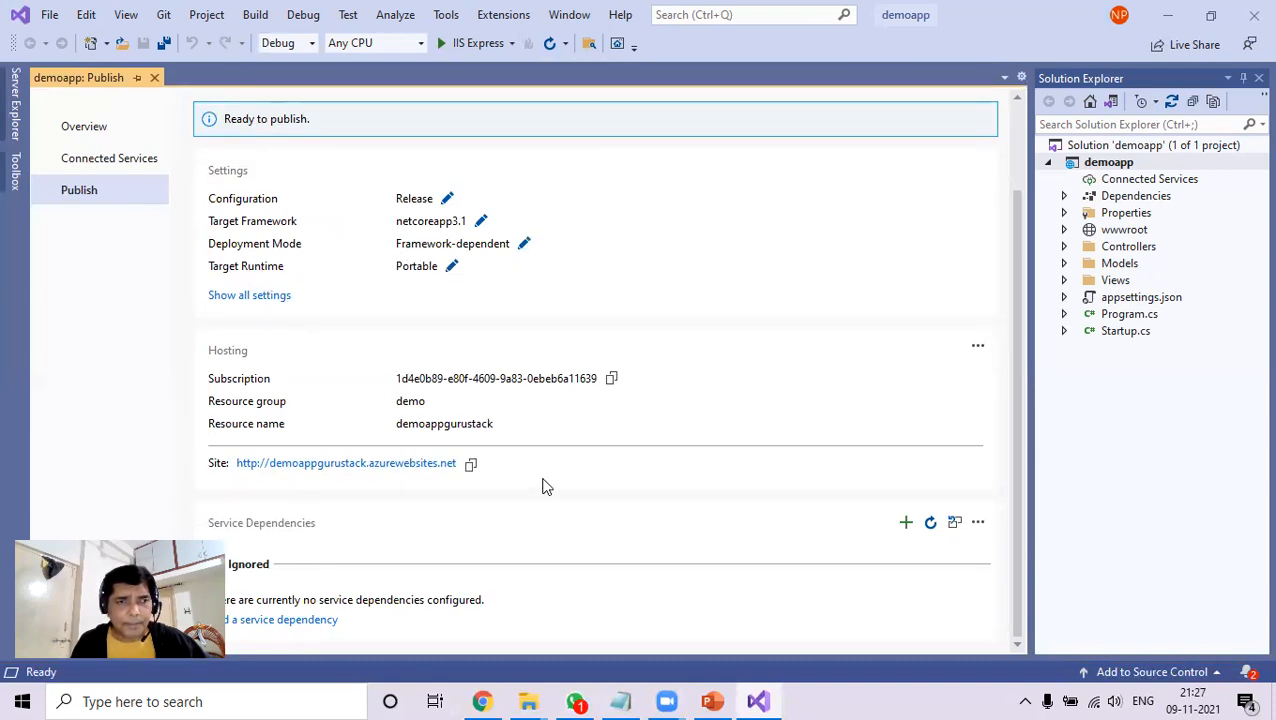
scroll(546, 486, up, 2)
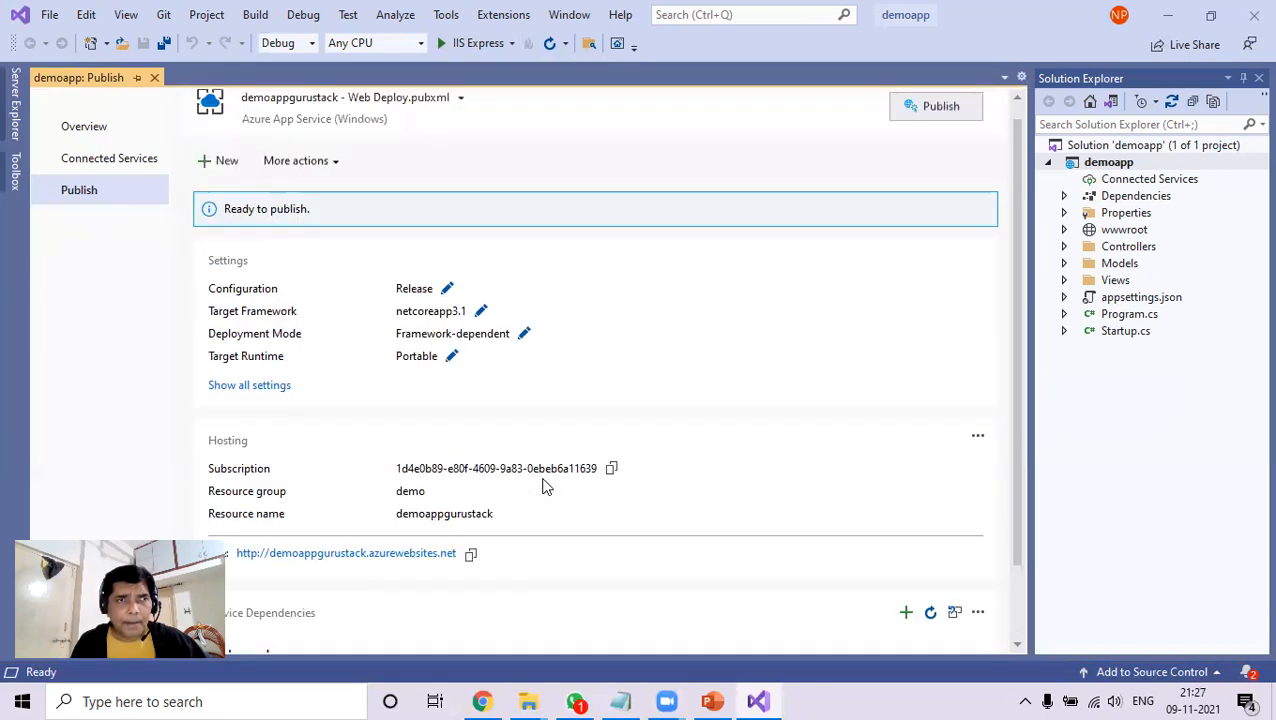
click(928, 124)
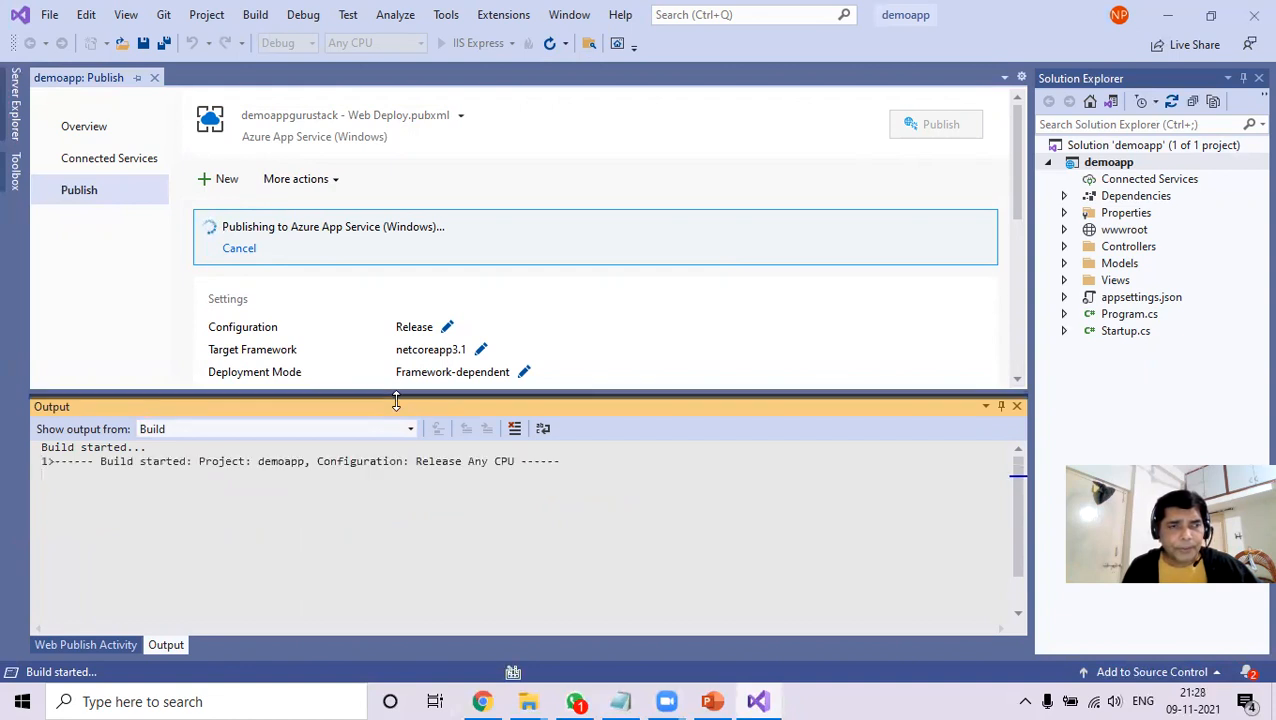
Resize the Output pane to read the demoapp publish log.
drag(395, 422, 393, 451)
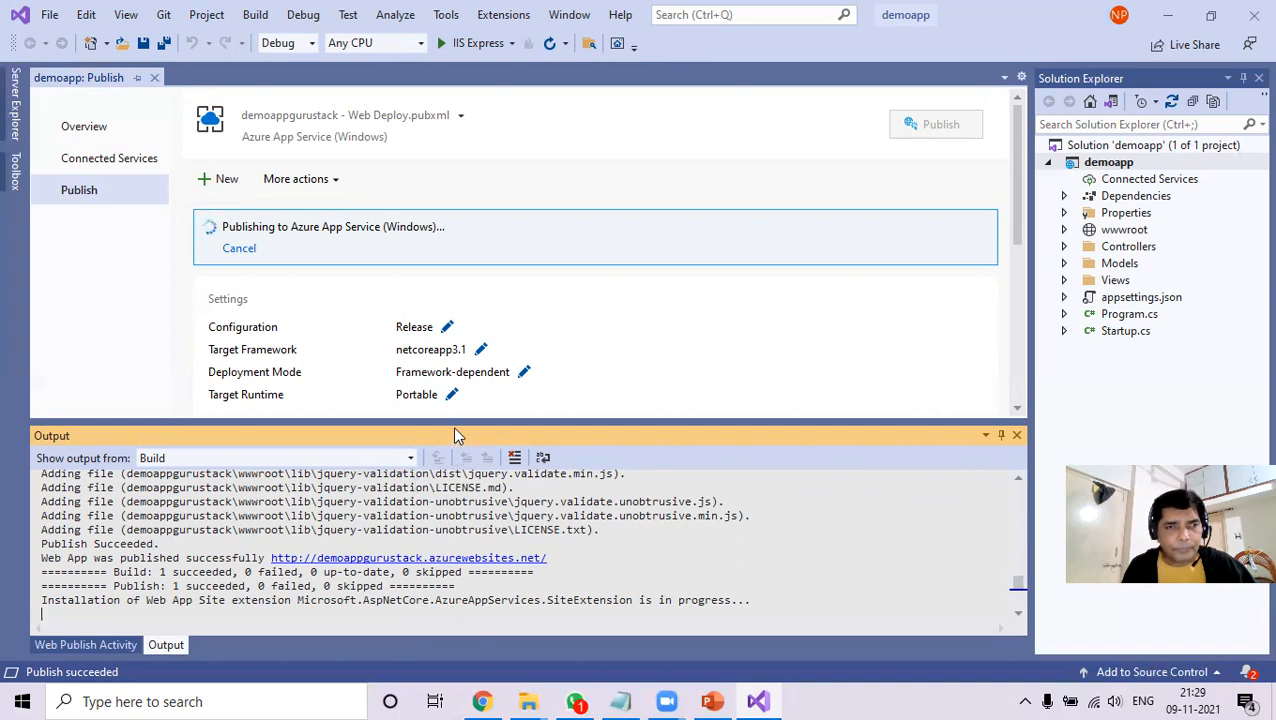
drag(451, 424, 451, 258)
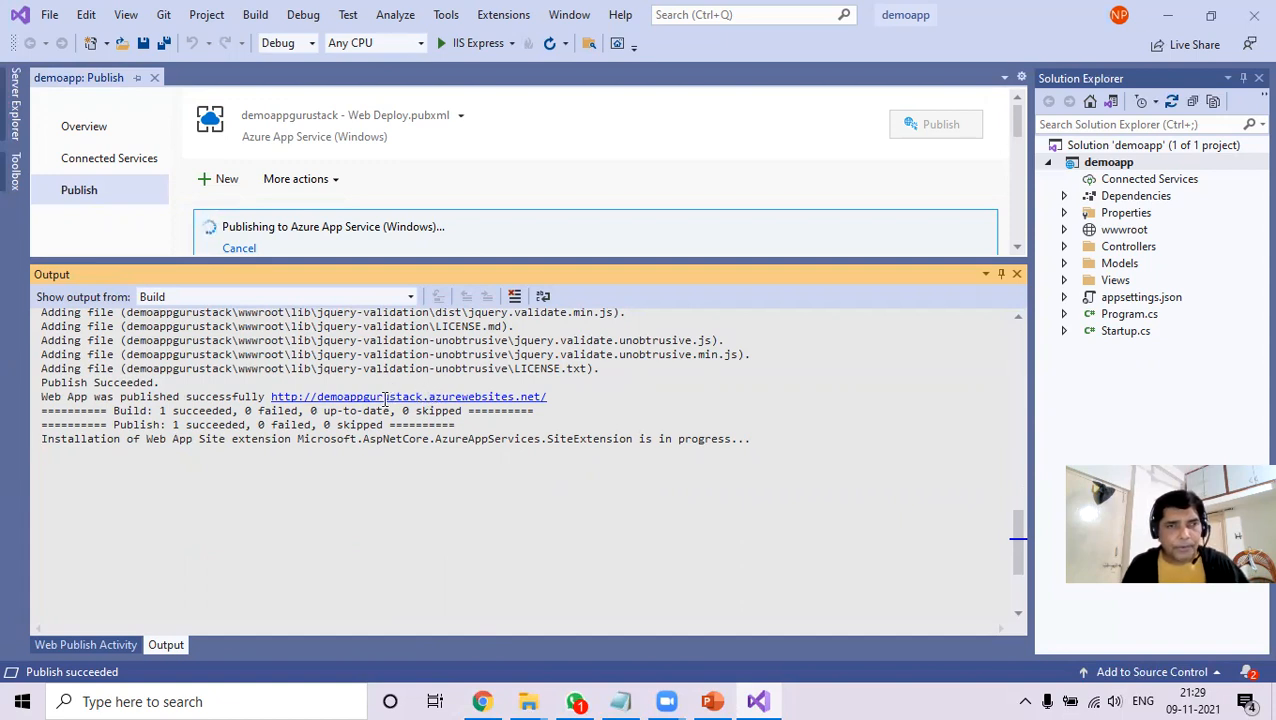
Switch to the Azure portal in Chrome and open the published site from the URL on the demoappgurustack App Service overview.
click(482, 701)
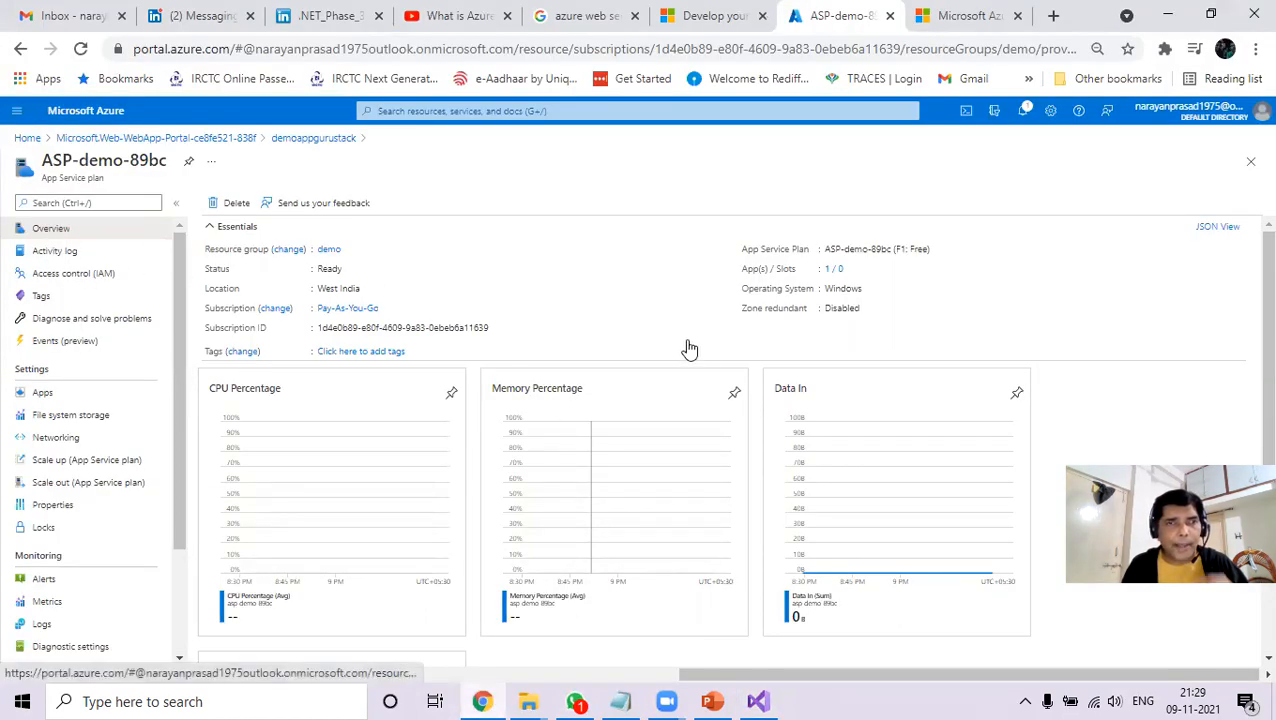
click(307, 140)
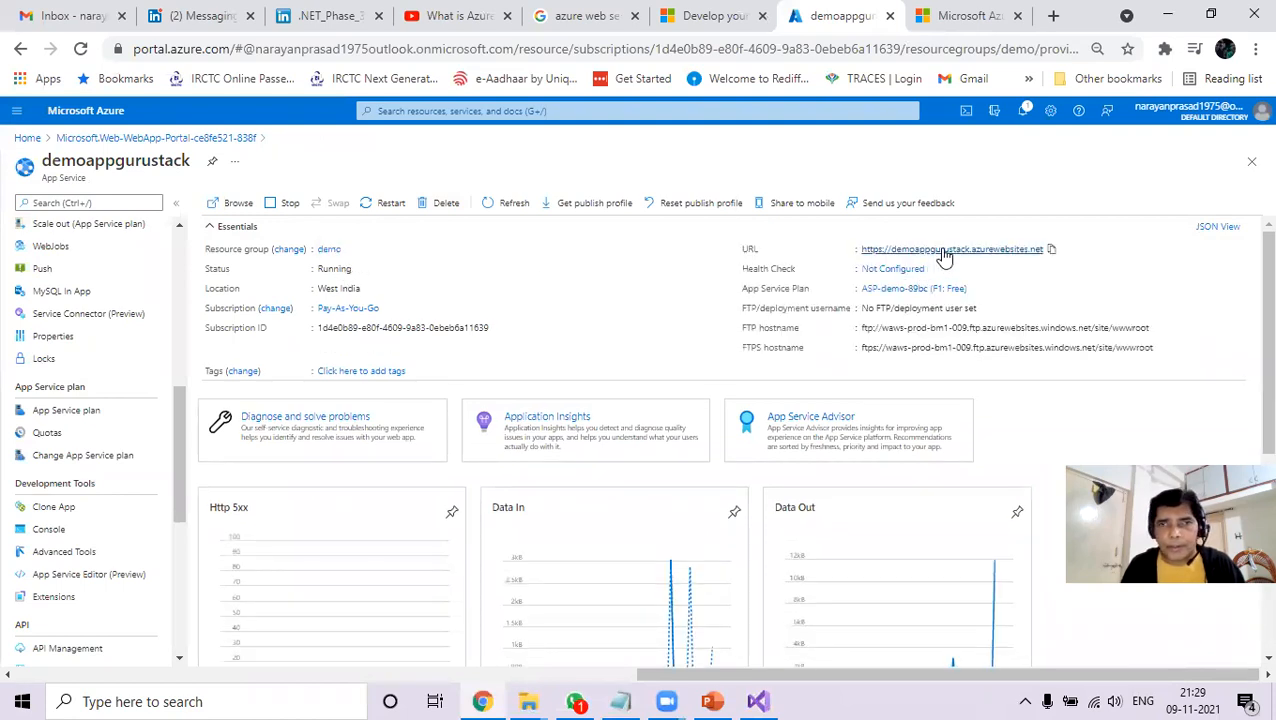
click(943, 252)
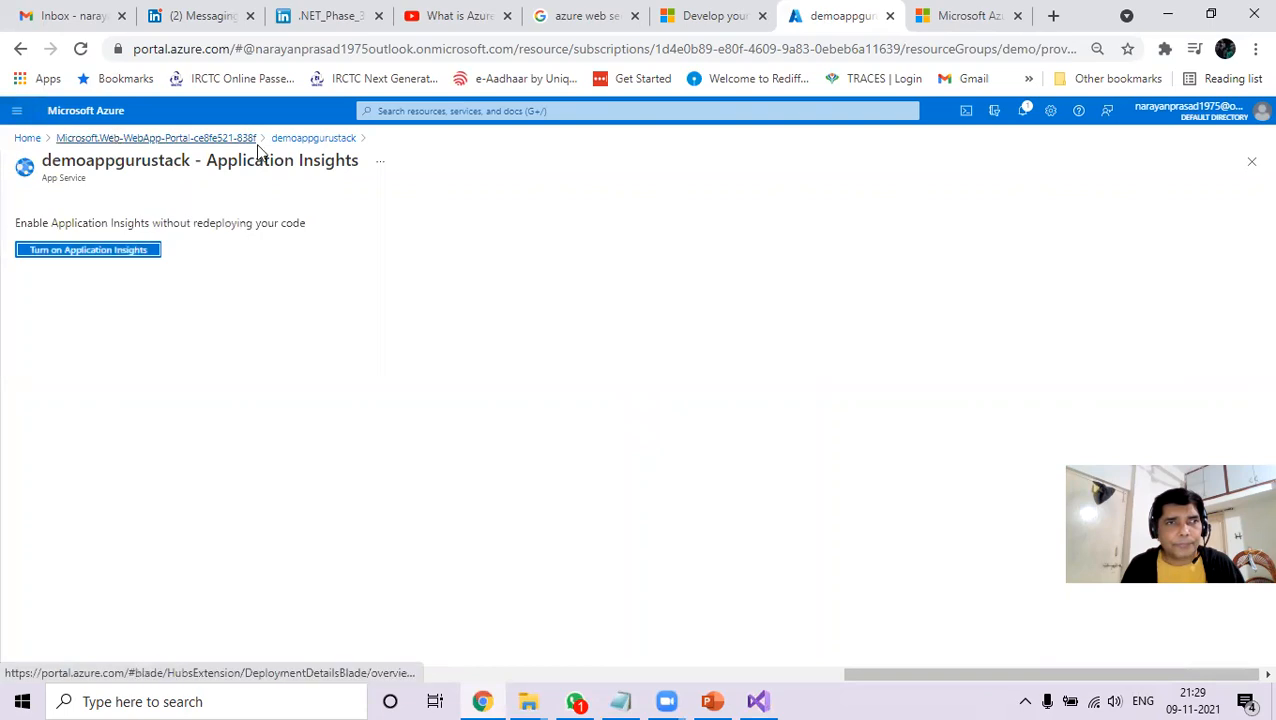
click(313, 140)
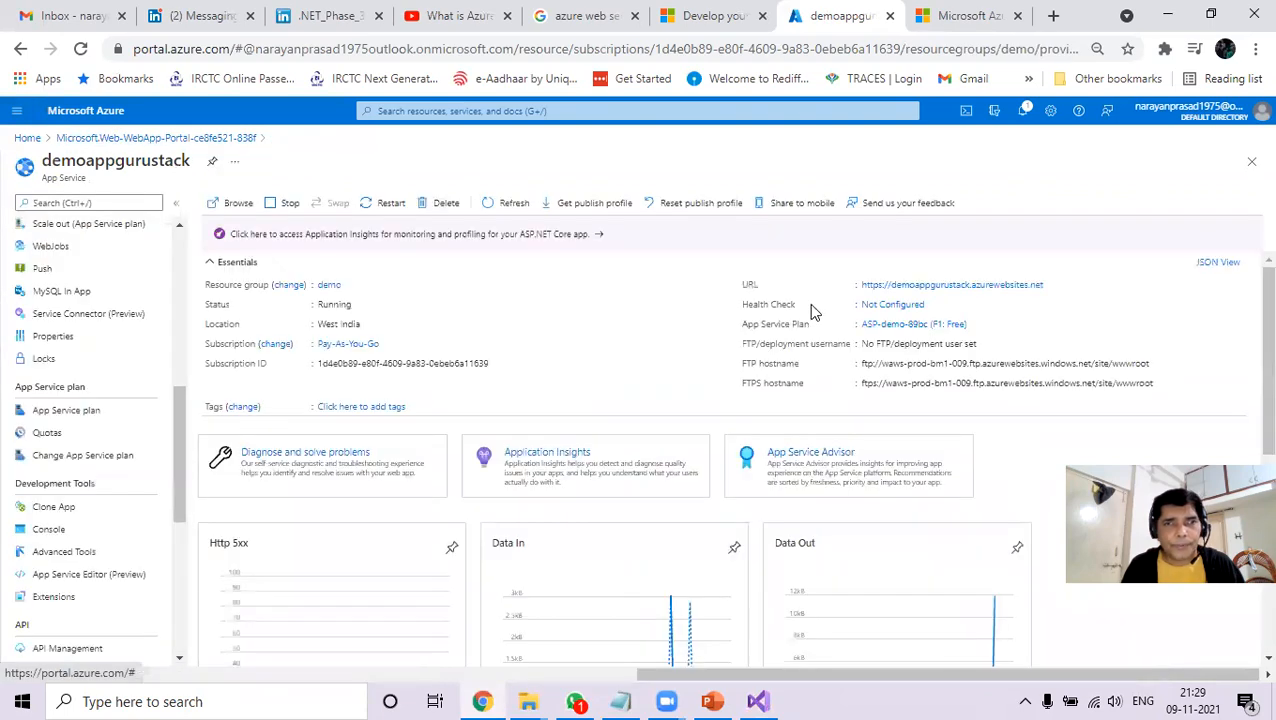
click(932, 286)
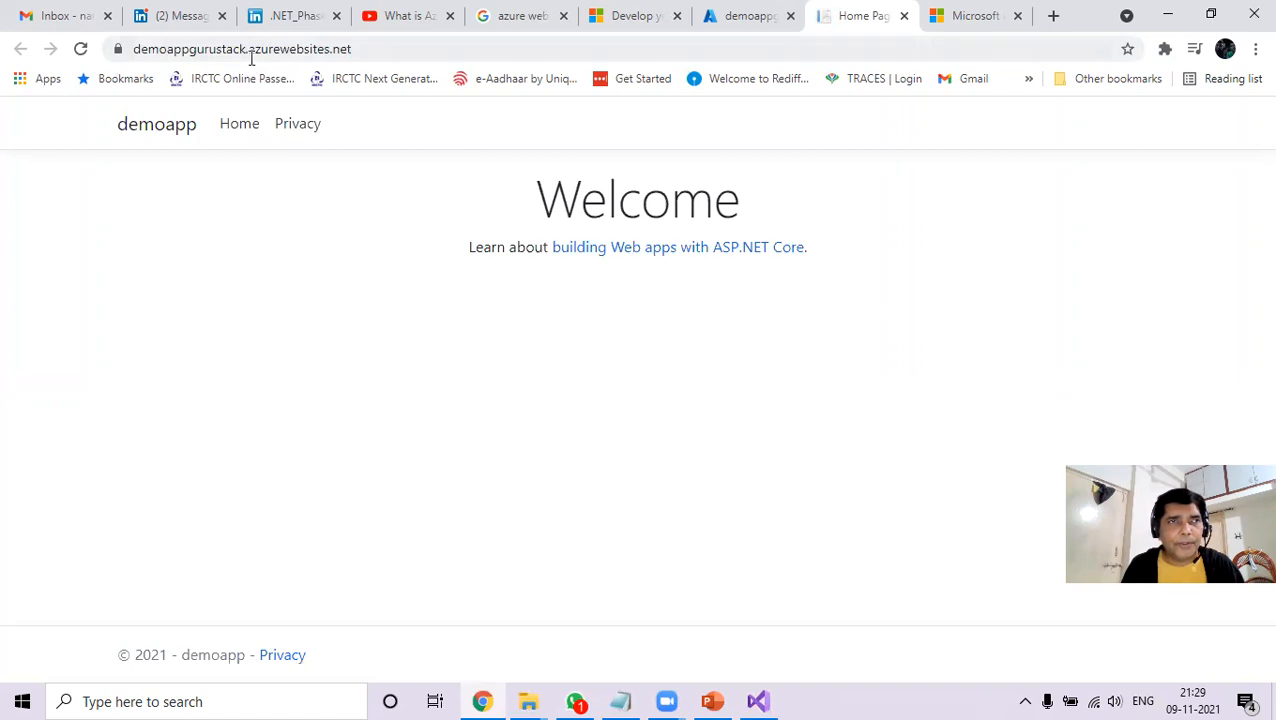
drag(126, 156, 1062, 419)
click(1050, 389)
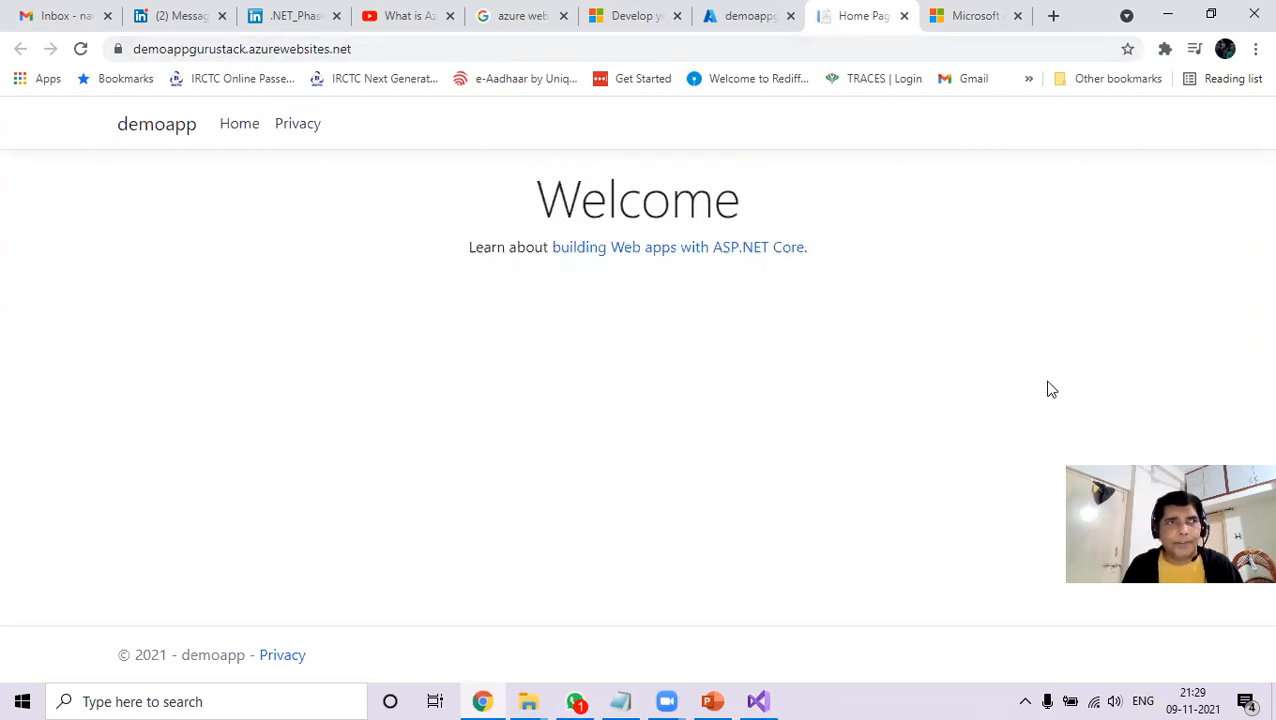